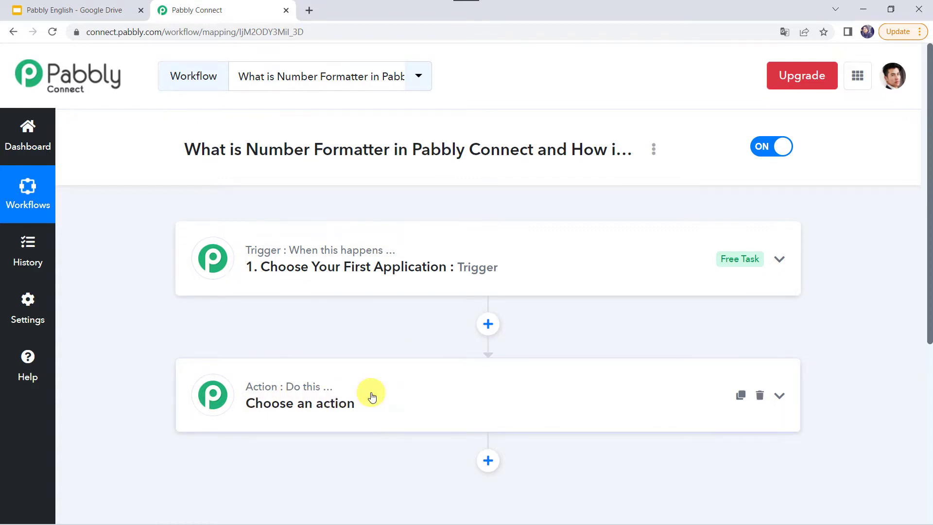
Scroll down to the workflow's unconfigured action step
{"action": "scroll", "coordinate": [372, 398], "scroll_direction": "down", "scroll_amount": 1}
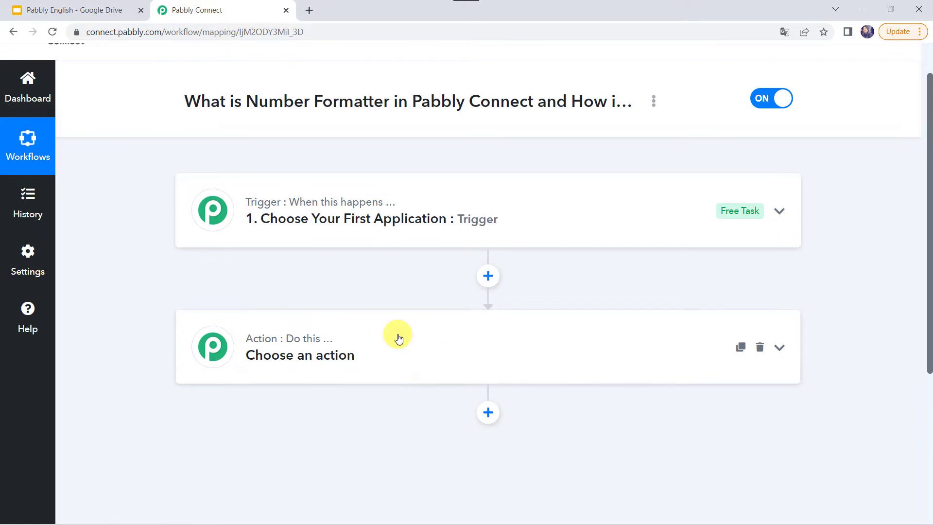
Search 'Num' and connect the action step as Number Formatter by Pabbly with the Format Number event
{"action": "left_click", "coordinate": [395, 351]}
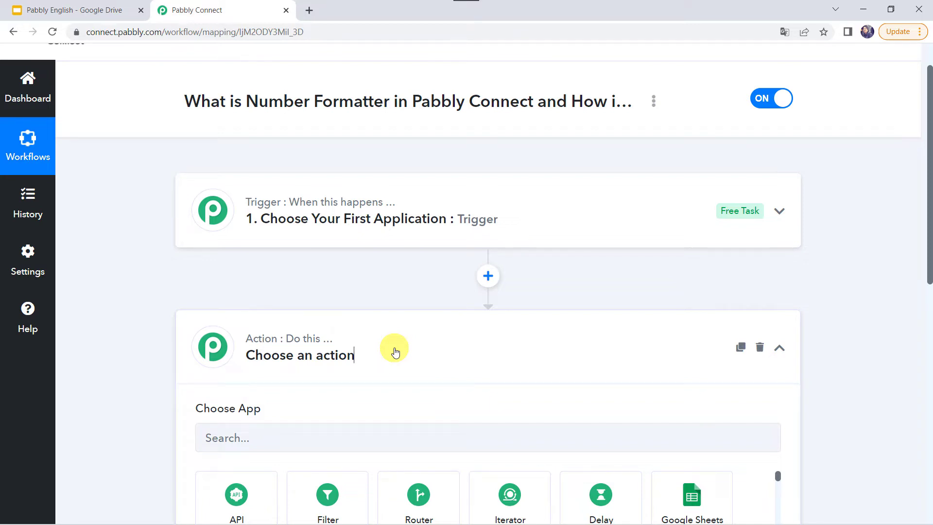
{"action": "scroll", "coordinate": [395, 351], "scroll_direction": "down", "scroll_amount": 2}
{"action": "left_click", "coordinate": [265, 351]}
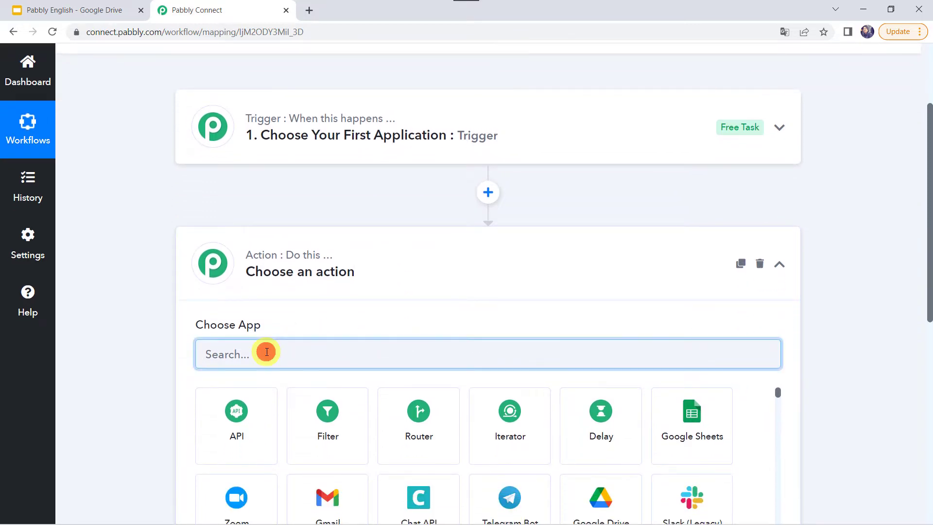
{"action": "type", "text": "Num"}
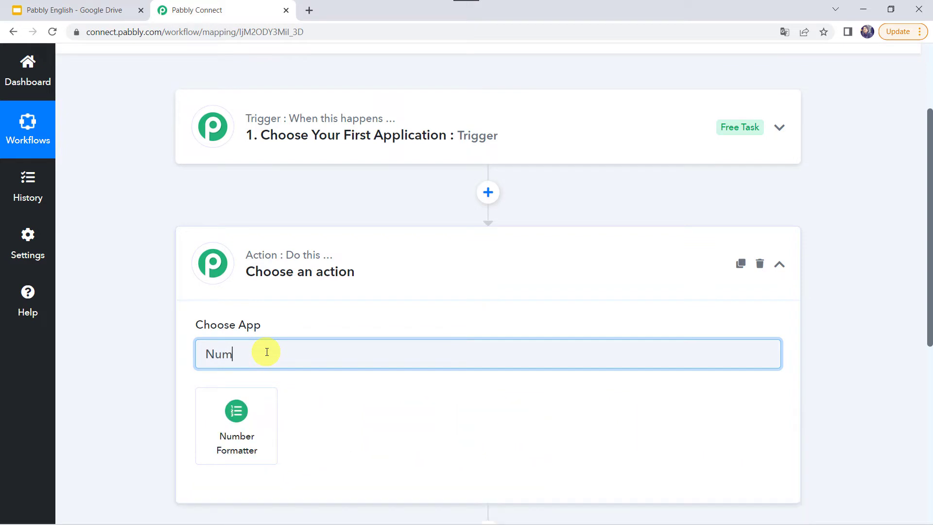
{"action": "left_click", "coordinate": [244, 425]}
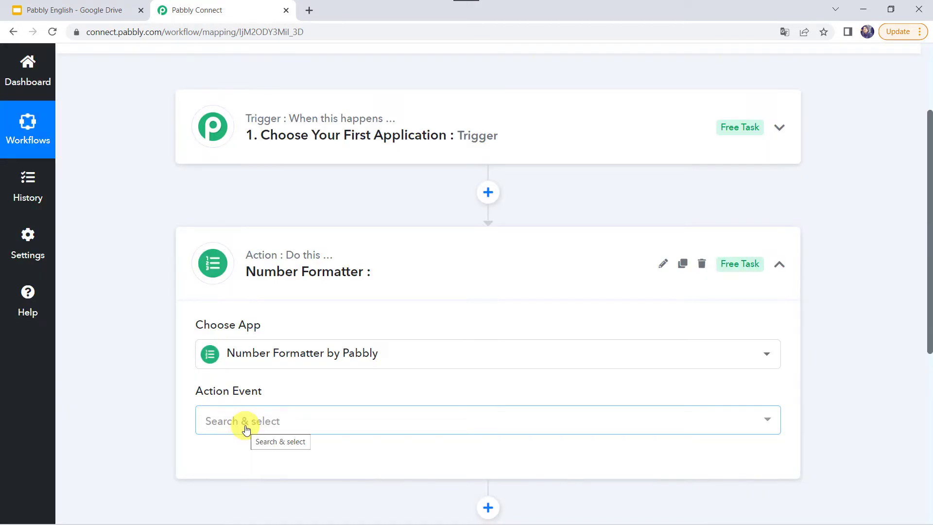
{"action": "left_click", "coordinate": [245, 428]}
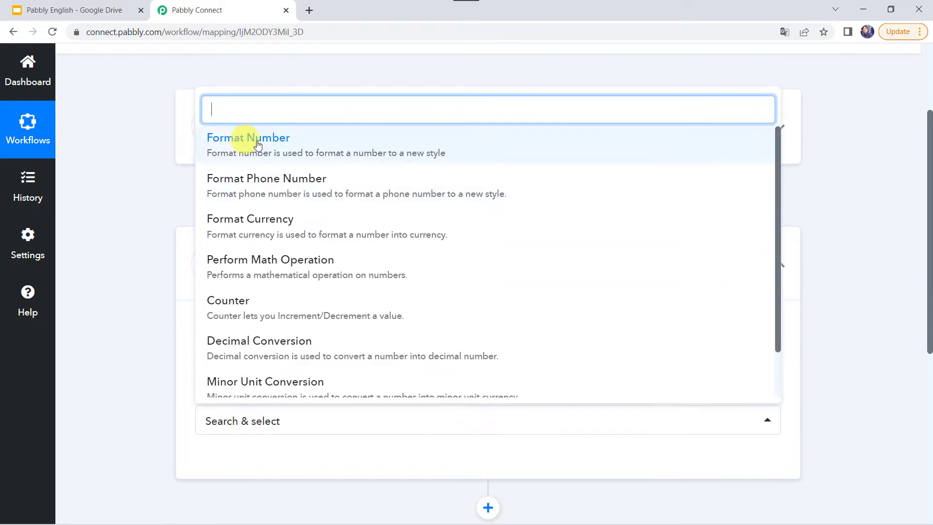
{"action": "left_click", "coordinate": [309, 145]}
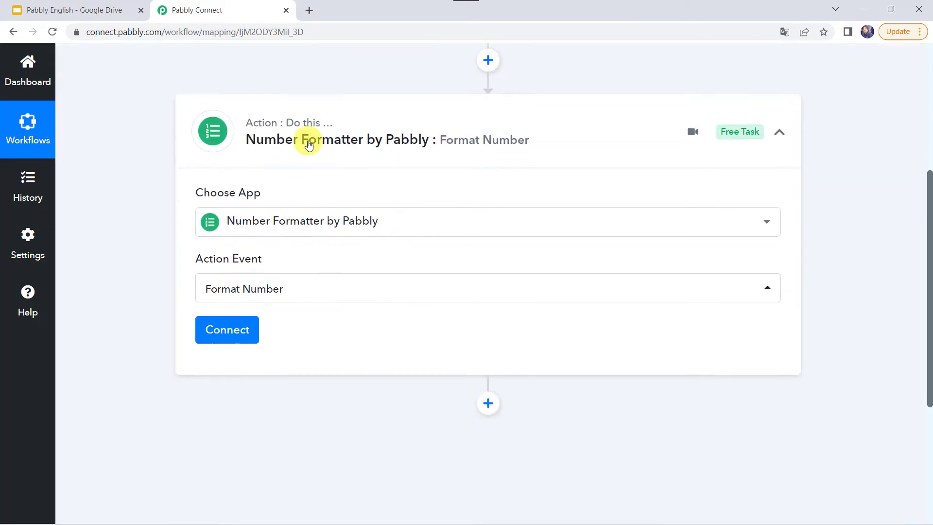
{"action": "left_click", "coordinate": [225, 322]}
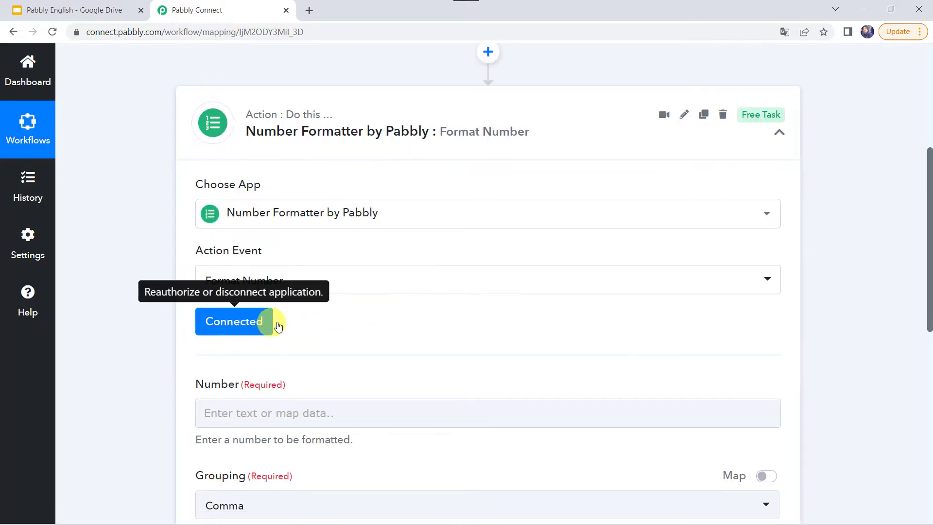
{"action": "scroll", "coordinate": [287, 319], "scroll_direction": "down", "scroll_amount": 2}
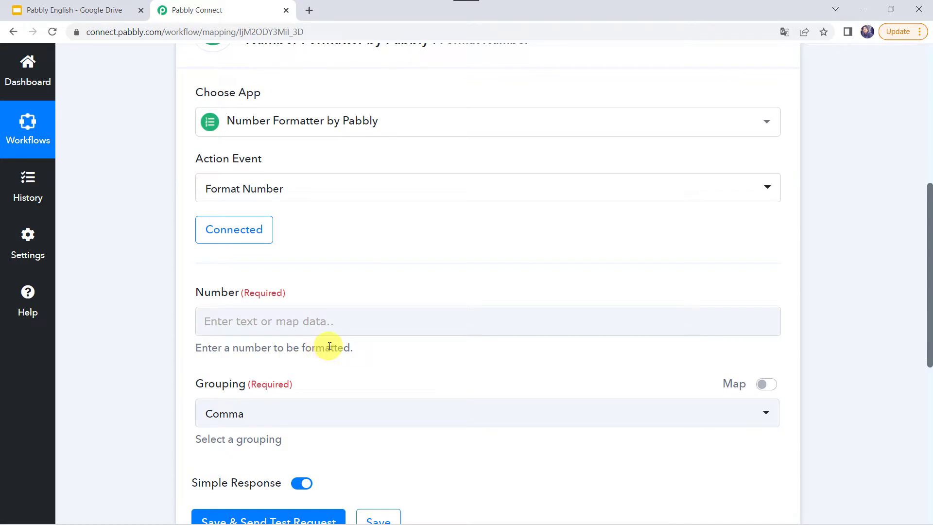
{"action": "left_click", "coordinate": [308, 313]}
{"action": "type", "text": "12345678910"}
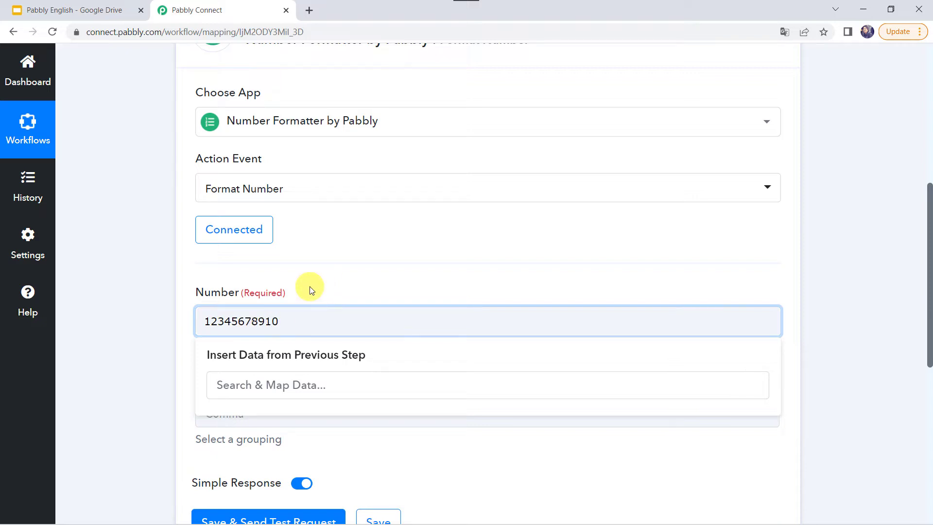
{"action": "left_click", "coordinate": [310, 286]}
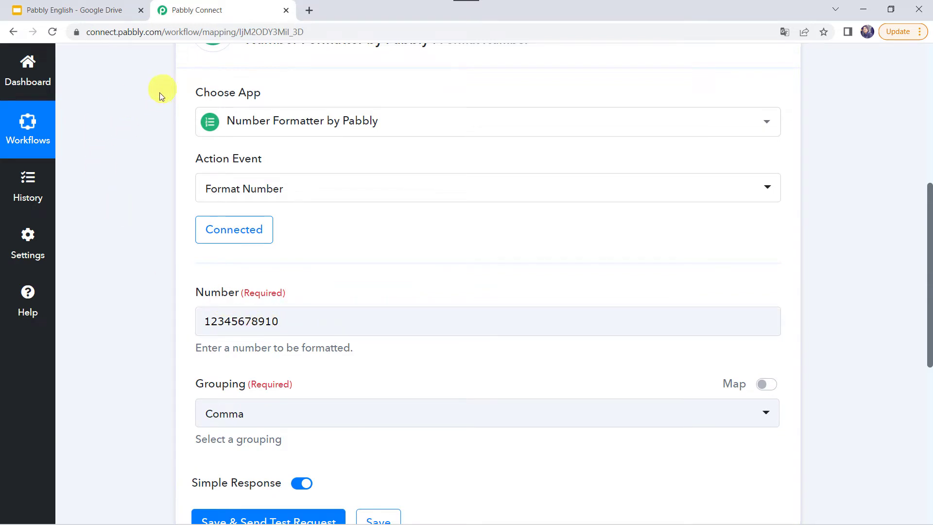
Keep Comma grouping and send a test request, returning 12,345,678,910
{"action": "scroll", "coordinate": [238, 322], "scroll_direction": "down", "scroll_amount": 2}
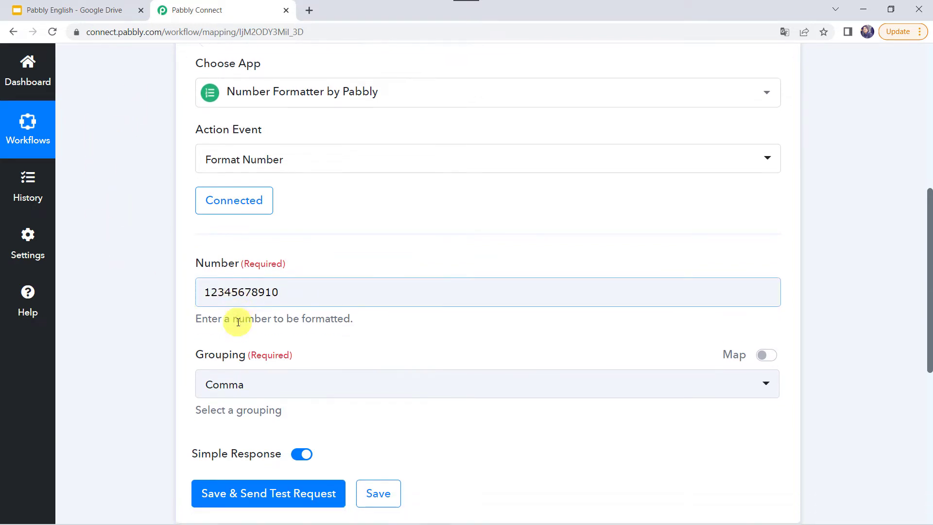
{"action": "left_click", "coordinate": [244, 319]}
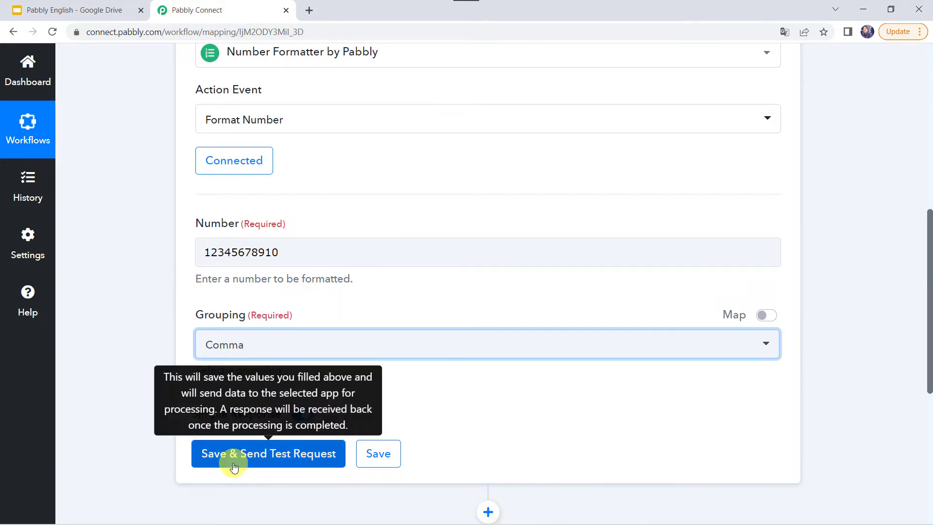
{"action": "left_click", "coordinate": [260, 463]}
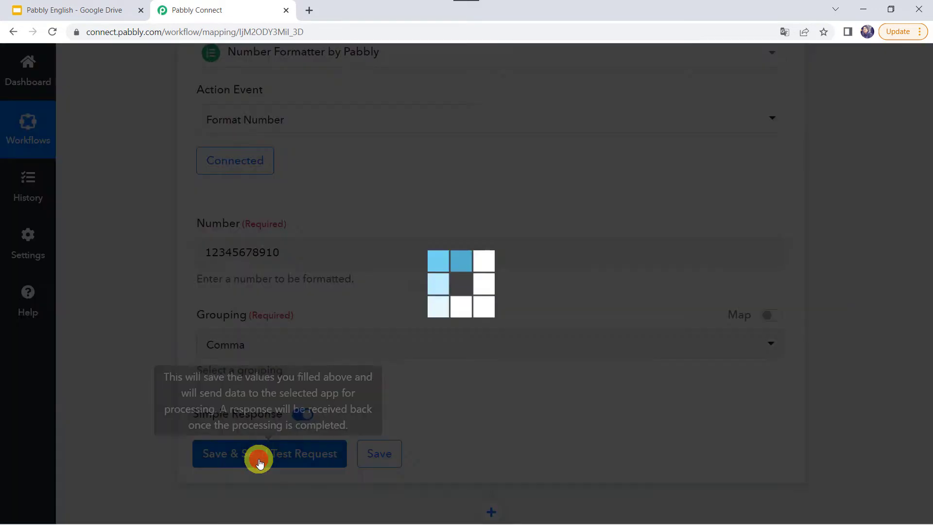
{"action": "scroll", "coordinate": [259, 460], "scroll_direction": "down", "scroll_amount": 2}
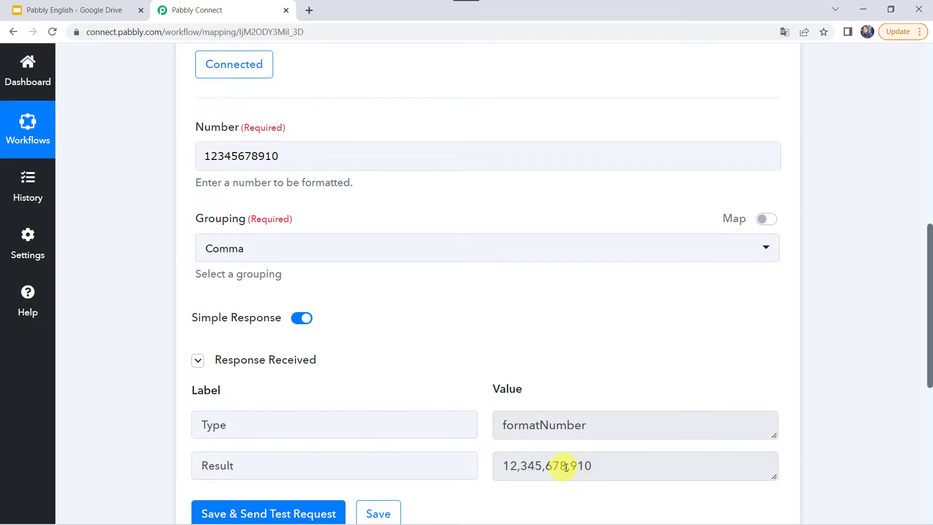
{"action": "left_click", "coordinate": [255, 243]}
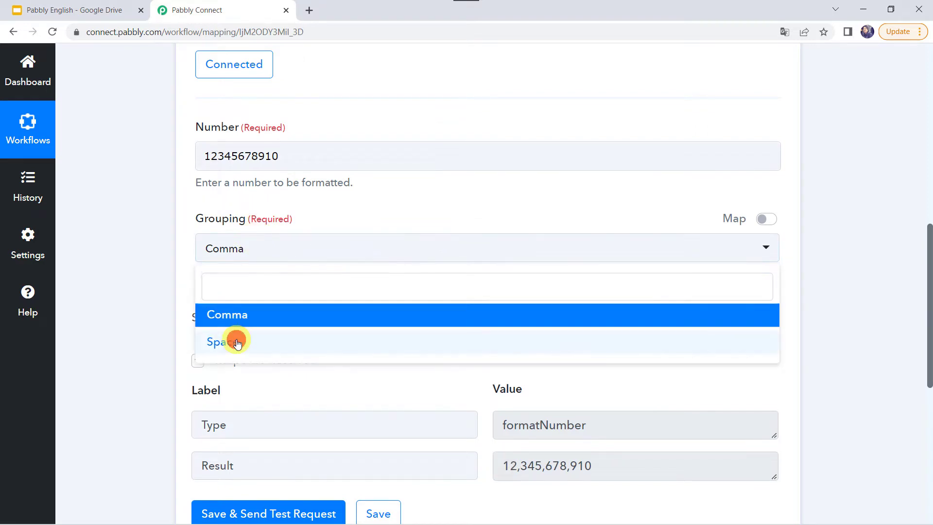
{"action": "left_click", "coordinate": [235, 340]}
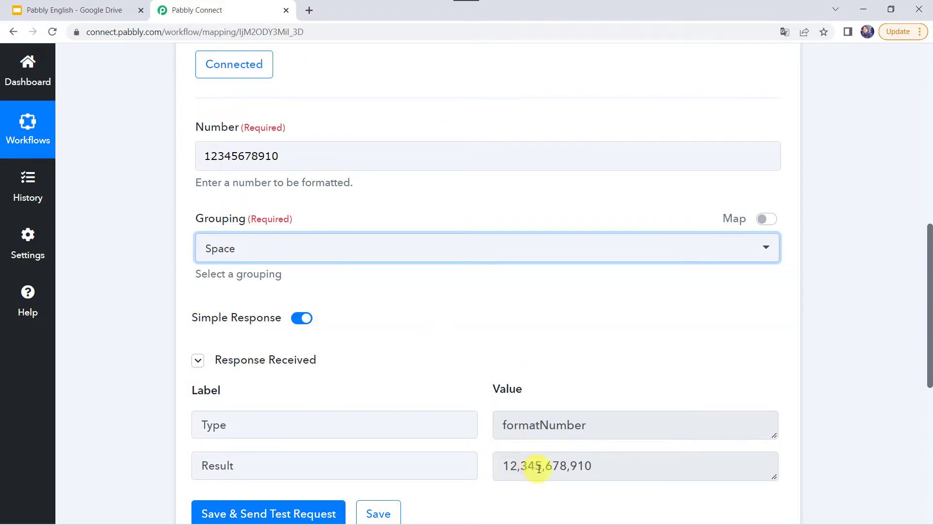
{"action": "left_click", "coordinate": [256, 510]}
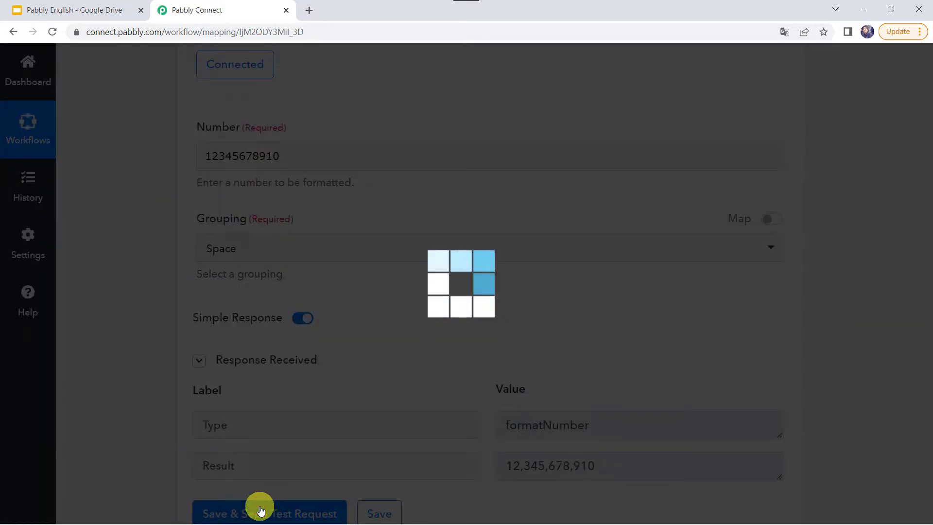
{"action": "scroll", "coordinate": [491, 408], "scroll_direction": "down", "scroll_amount": 2}
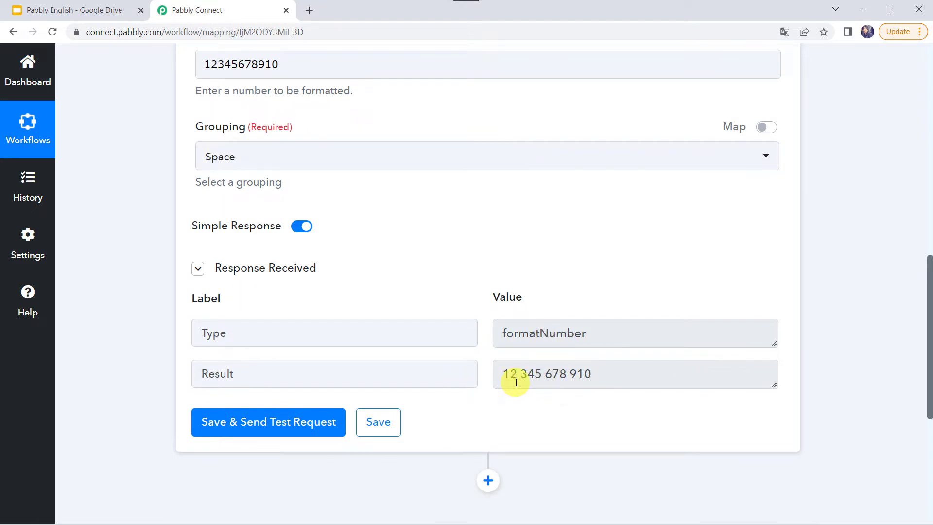
{"action": "scroll", "coordinate": [514, 382], "scroll_direction": "down", "scroll_amount": 5}
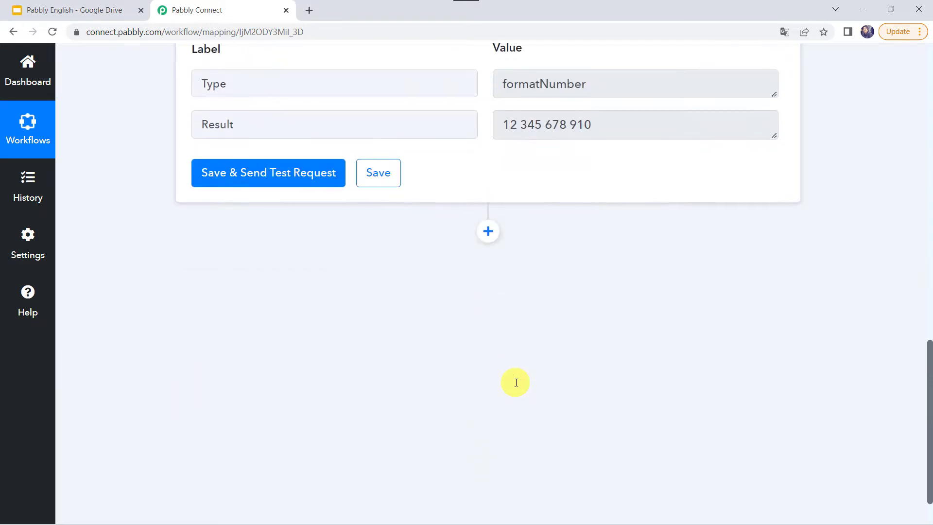
{"action": "left_click", "coordinate": [487, 232]}
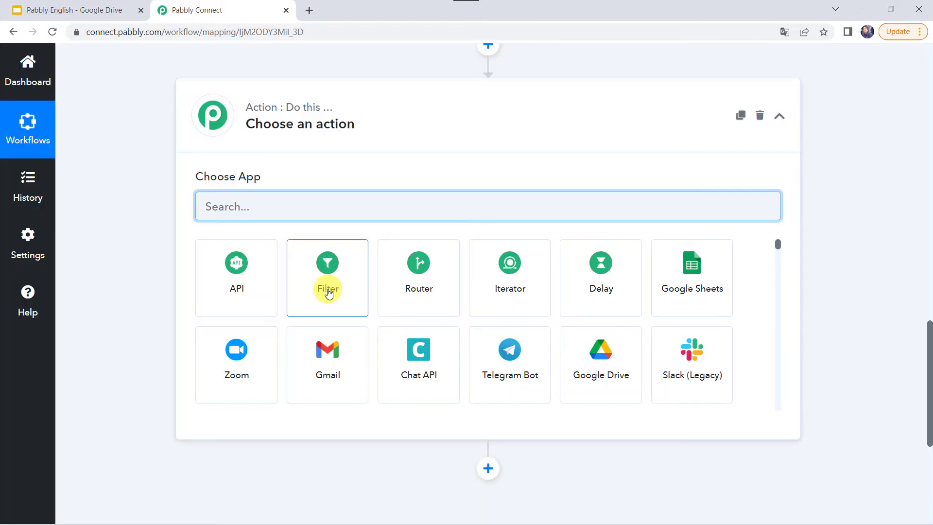
Connect the new step as Number Formatter with the Format Phone Number event
{"action": "type", "text": "Num"}
{"action": "left_click", "coordinate": [242, 292]}
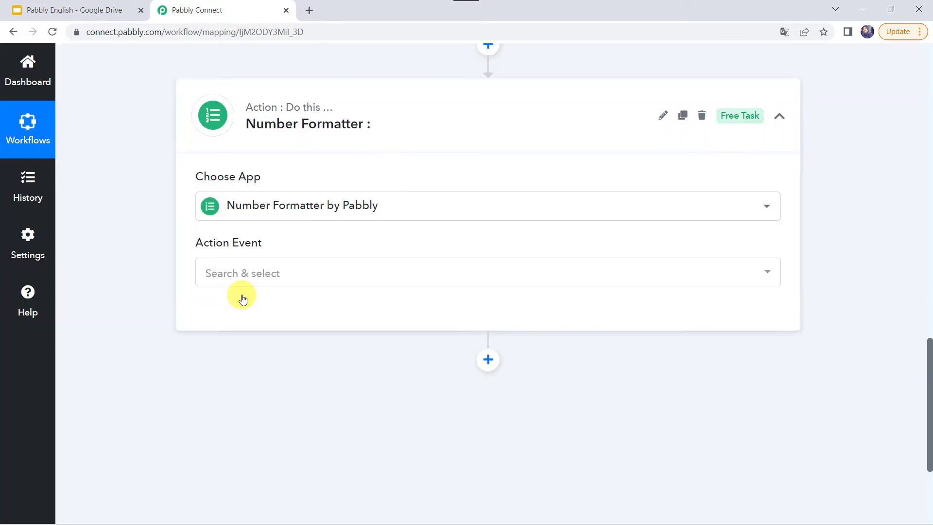
{"action": "left_click", "coordinate": [251, 275]}
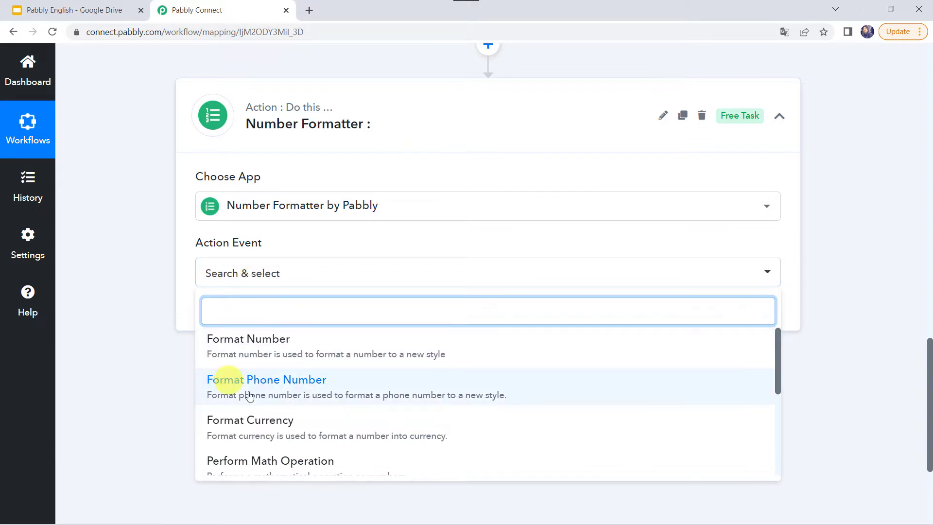
{"action": "left_click", "coordinate": [298, 383]}
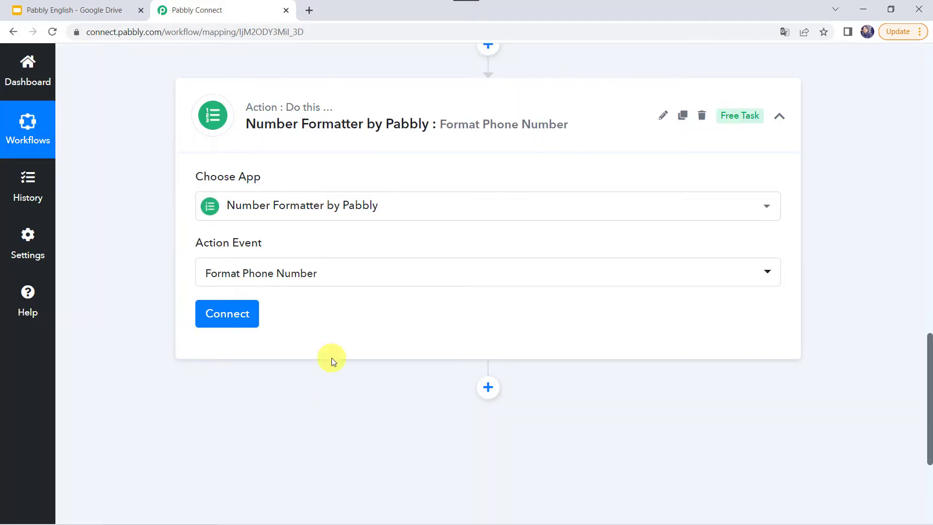
{"action": "left_click", "coordinate": [241, 313]}
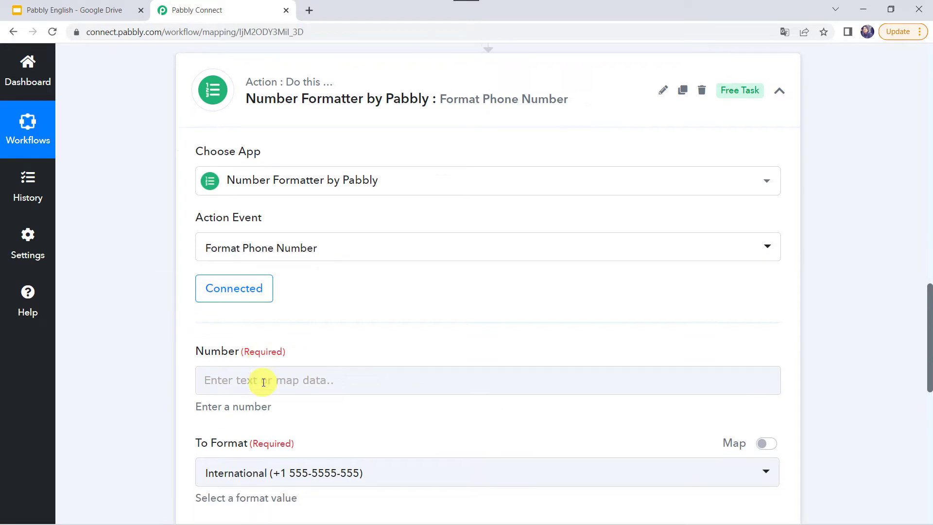
Enter the 10-digit phone number to format in the Number field
{"action": "scroll", "coordinate": [246, 273], "scroll_direction": "down", "scroll_amount": 2}
{"action": "left_click", "coordinate": [246, 273]}
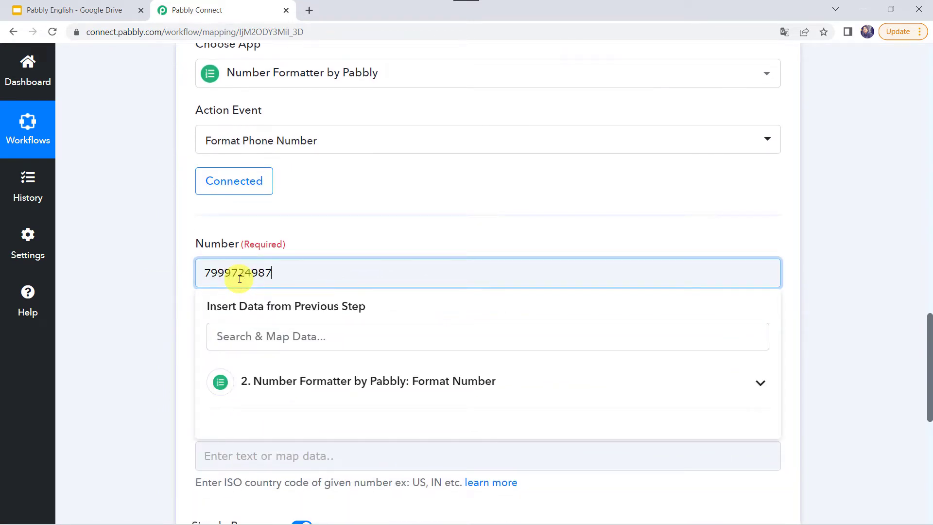
{"action": "left_click", "coordinate": [138, 279]}
{"action": "scroll", "coordinate": [138, 278], "scroll_direction": "down", "scroll_amount": 3}
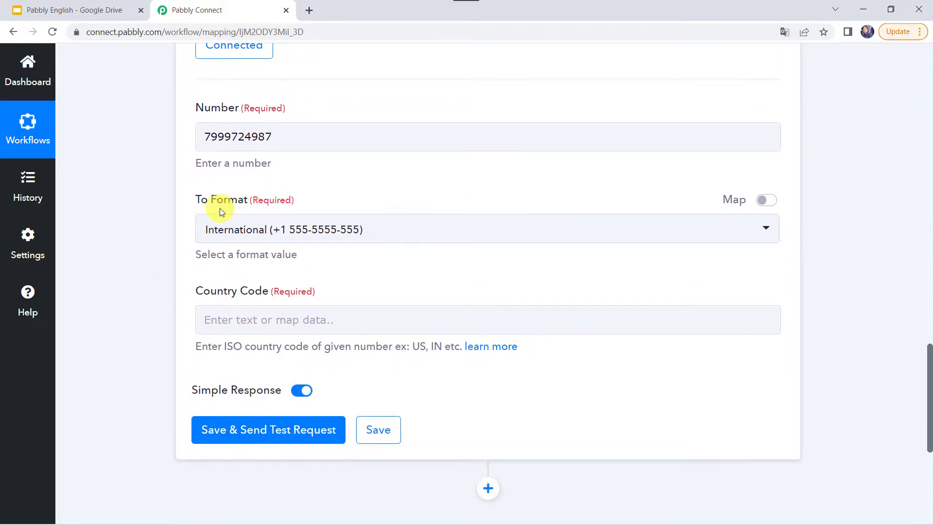
Test the phone number in International format with Country Code IN, getting a +91 result
{"action": "left_click", "coordinate": [233, 136]}
{"action": "left_click", "coordinate": [244, 229]}
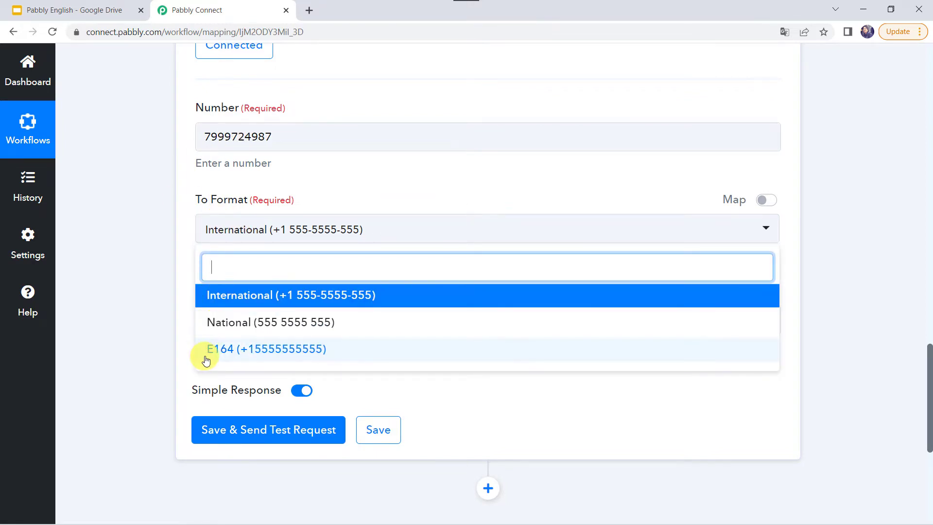
{"action": "left_click", "coordinate": [247, 297]}
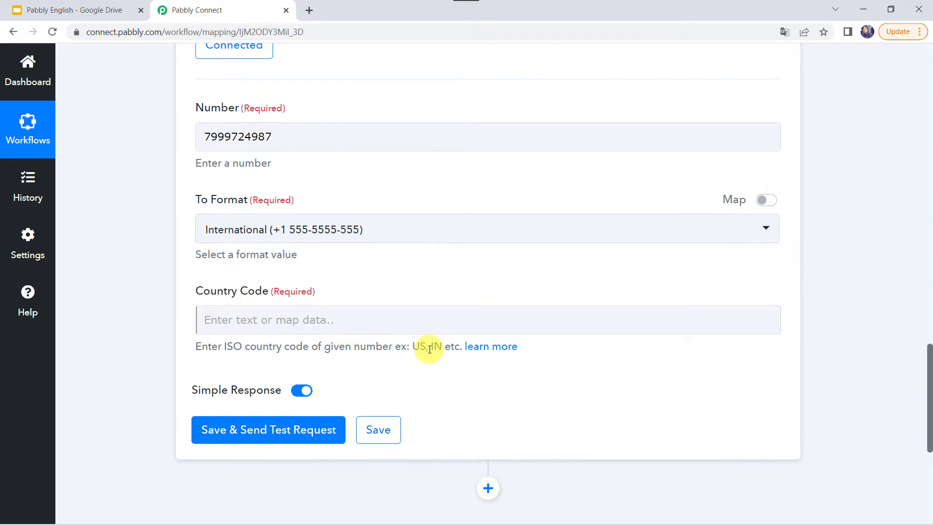
{"action": "left_click", "coordinate": [262, 318]}
{"action": "type", "text": "IN"}
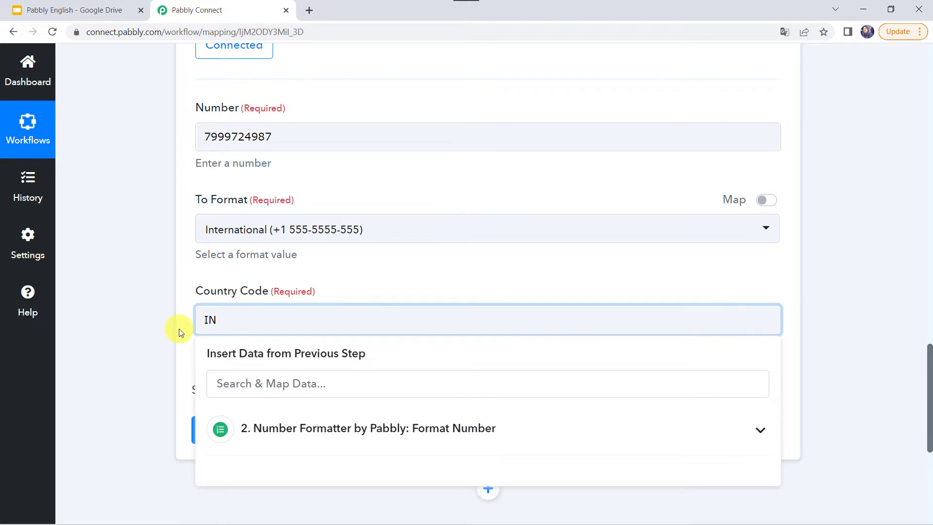
{"action": "left_click", "coordinate": [179, 329]}
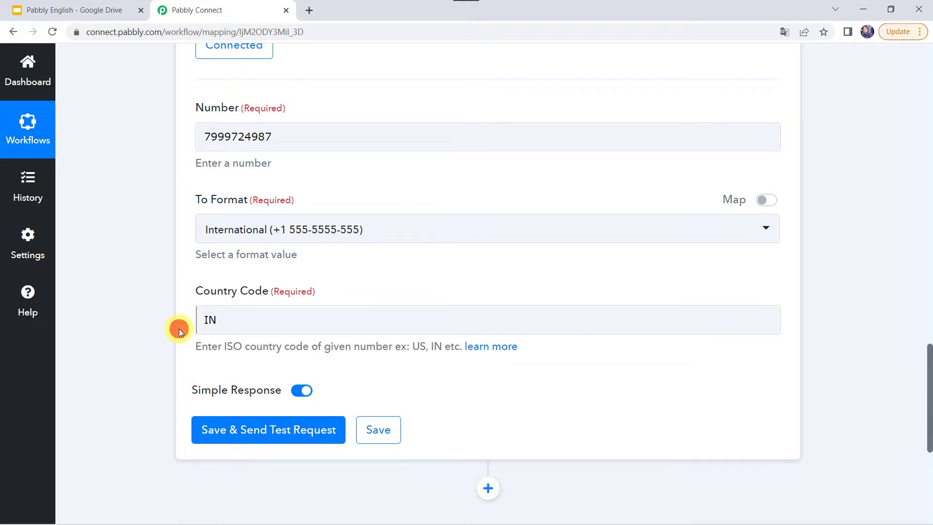
{"action": "left_click", "coordinate": [233, 436]}
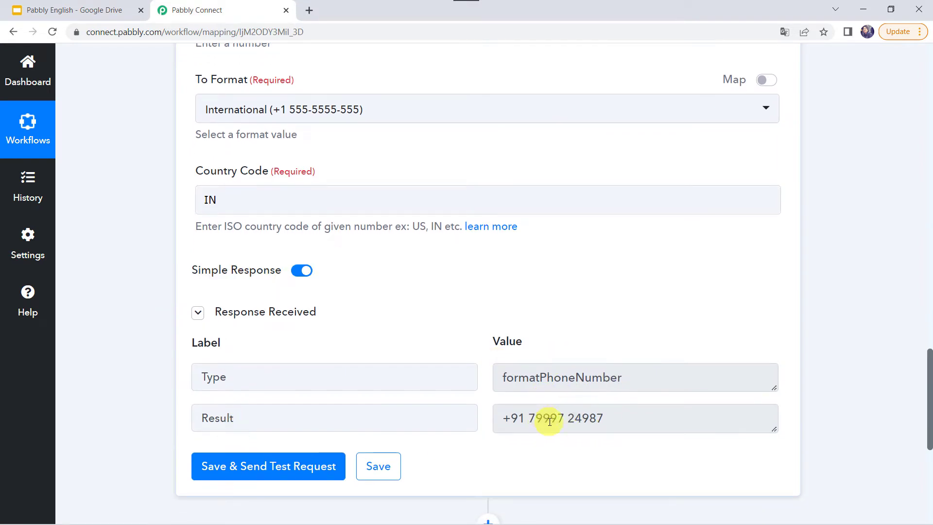
{"action": "scroll", "coordinate": [343, 152], "scroll_direction": "up", "scroll_amount": 1}
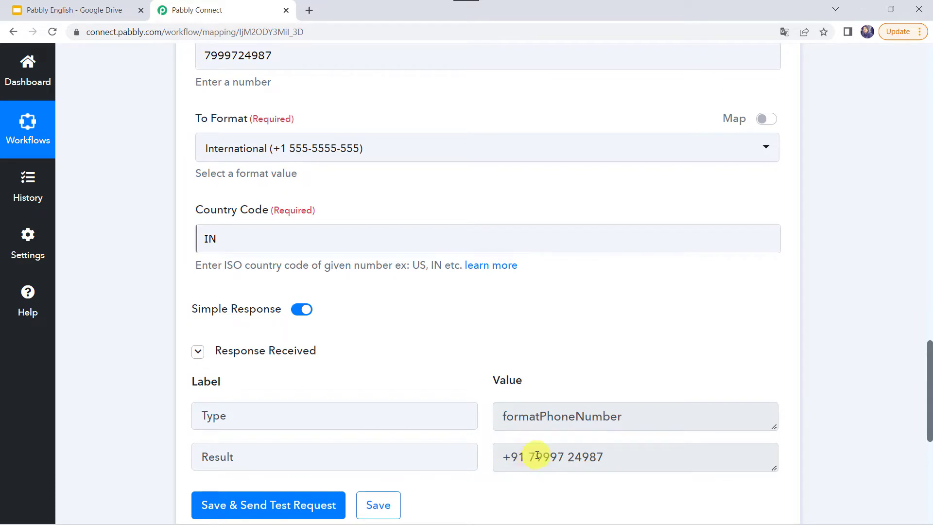
Change To Format to National and send a test request
{"action": "left_click", "coordinate": [245, 155]}
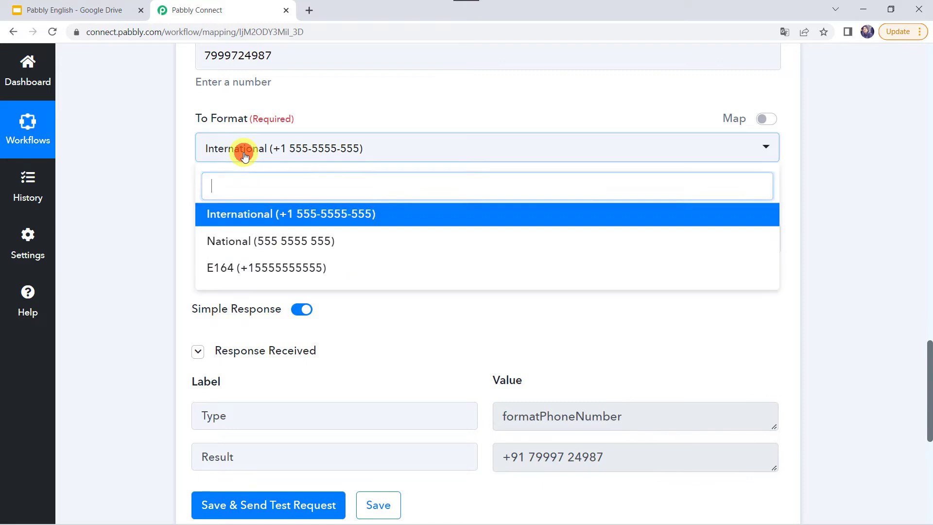
{"action": "left_click", "coordinate": [254, 243]}
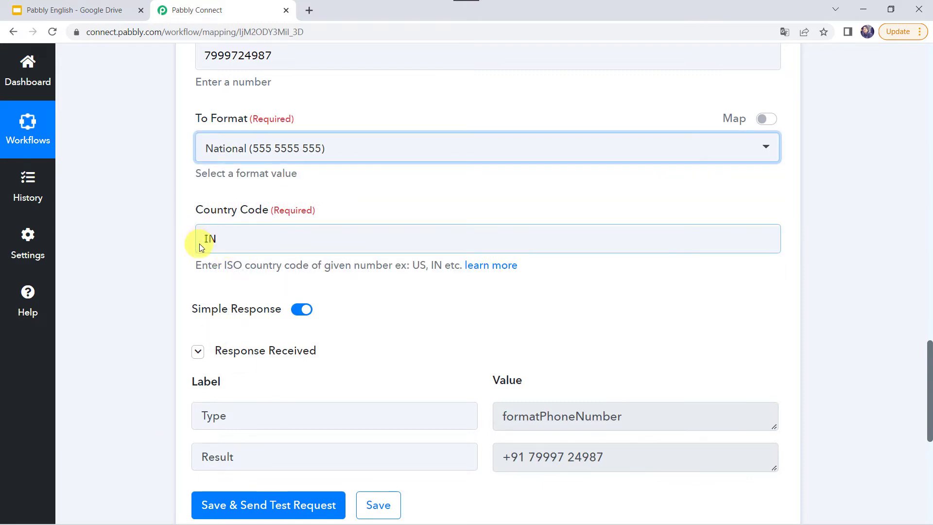
{"action": "left_click", "coordinate": [257, 509]}
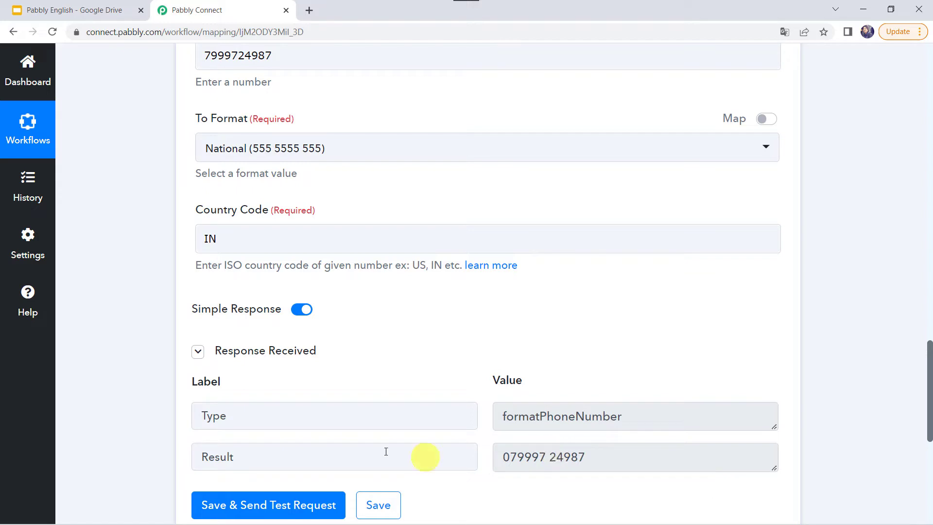
Change To Format to E164 and retest, returning the compact +91-prefixed number
{"action": "left_click", "coordinate": [296, 147]}
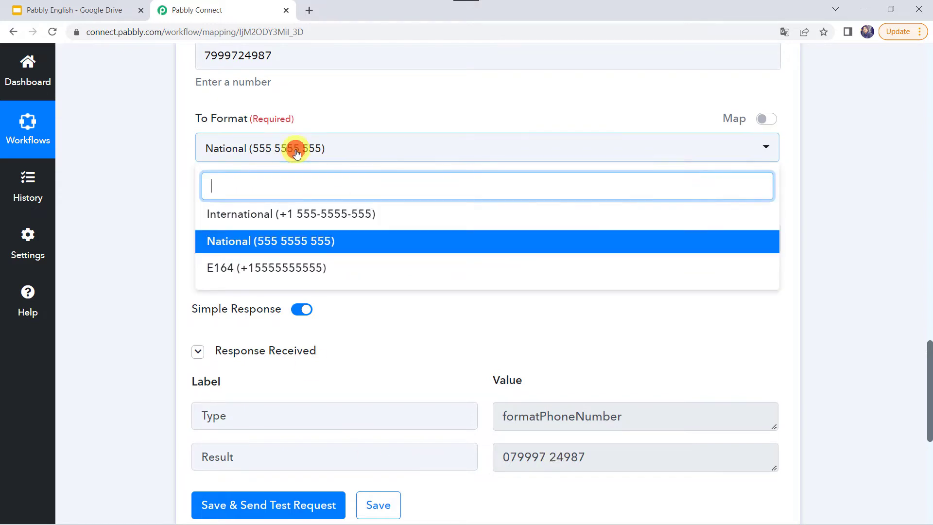
{"action": "left_click", "coordinate": [229, 268]}
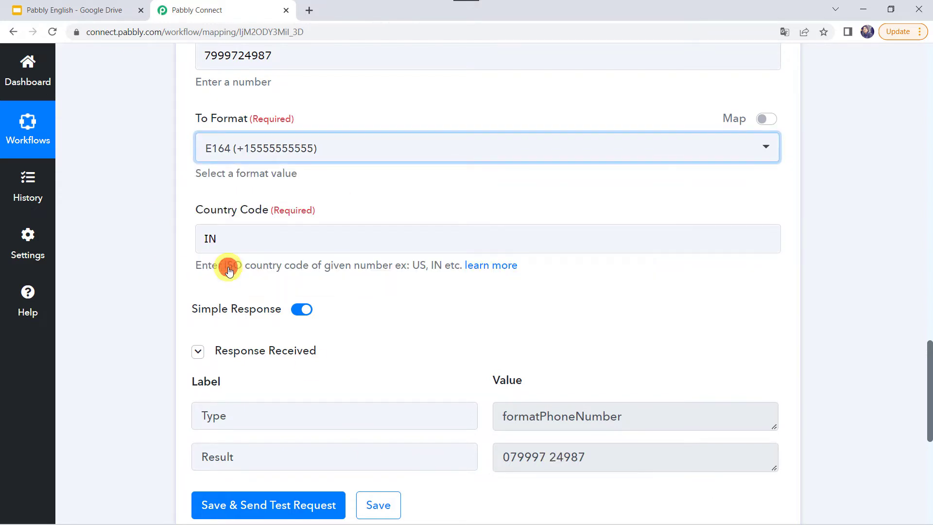
{"action": "left_click", "coordinate": [264, 506]}
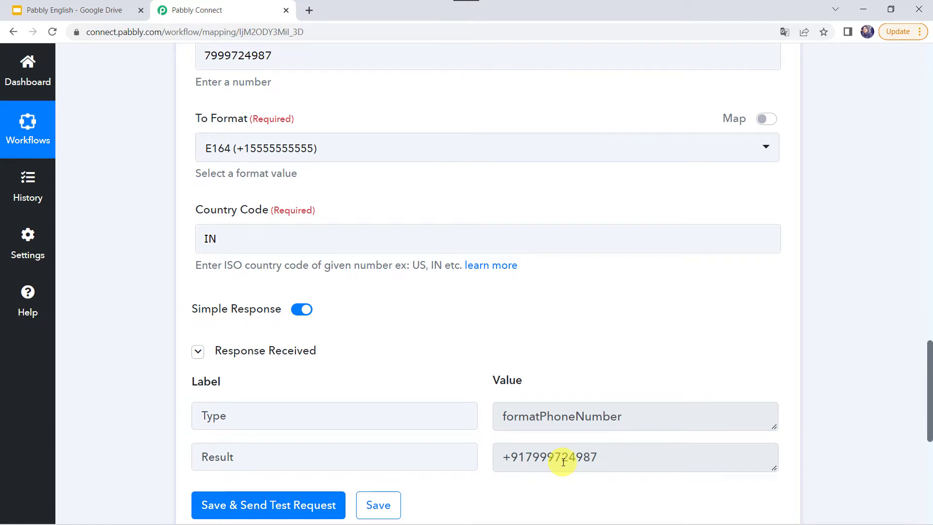
{"action": "left_click", "coordinate": [214, 243]}
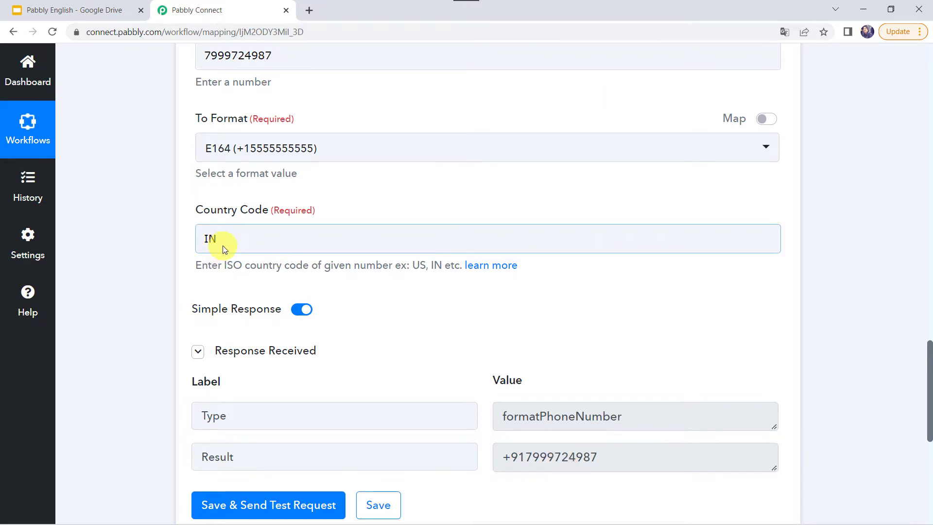
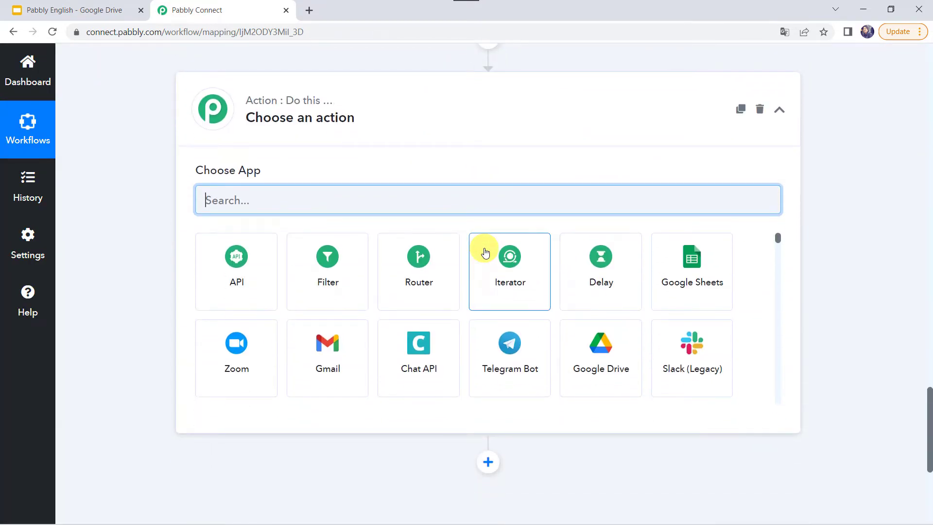
Set the new action to Number Formatter by Pabbly with the Format Currency event, and connect it
{"action": "type", "text": "um"}
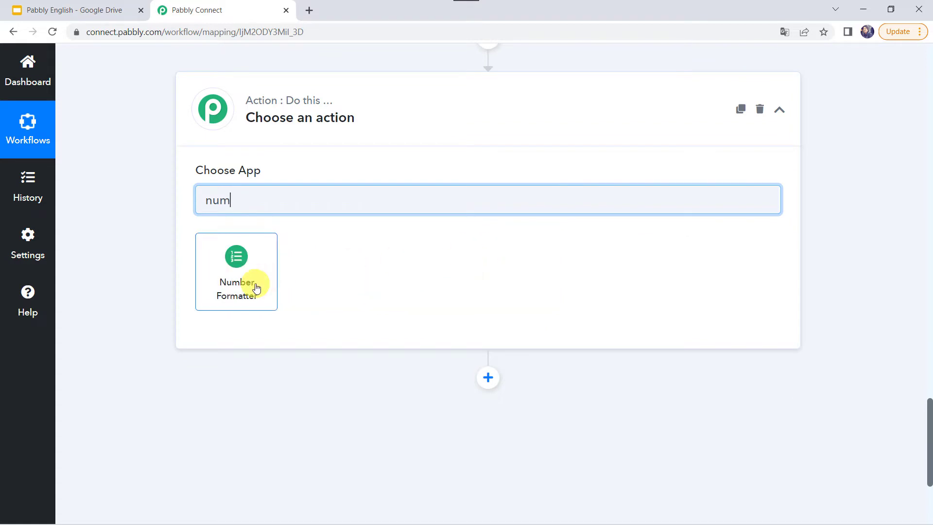
{"action": "left_click", "coordinate": [256, 287]}
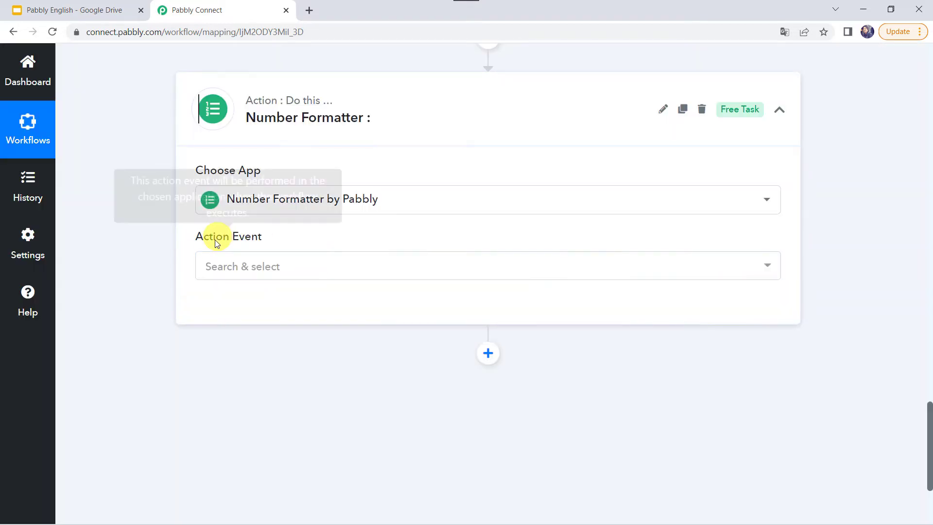
{"action": "left_click", "coordinate": [216, 267]}
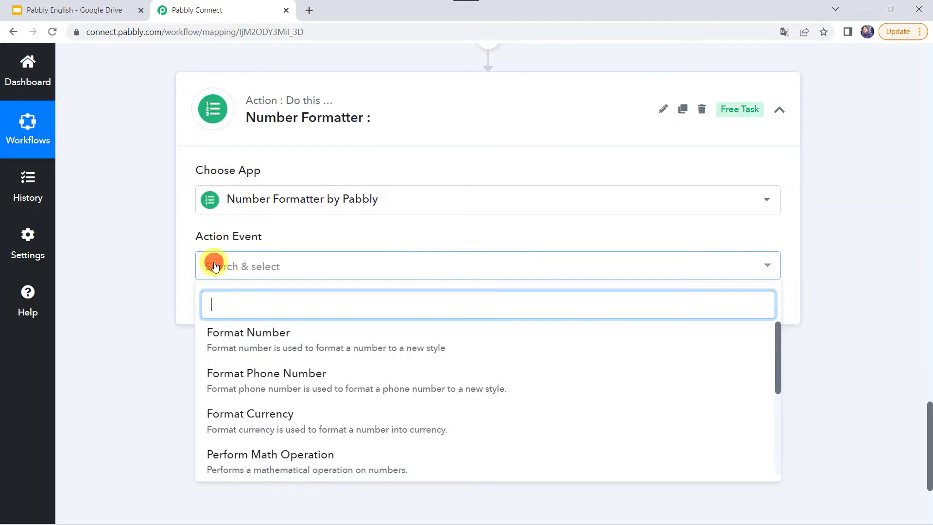
{"action": "left_click", "coordinate": [256, 414]}
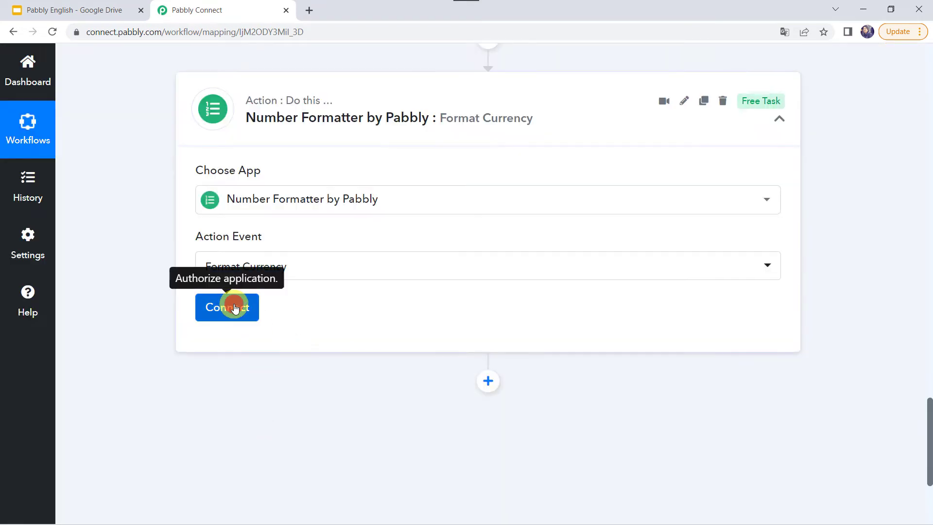
{"action": "left_click", "coordinate": [233, 306]}
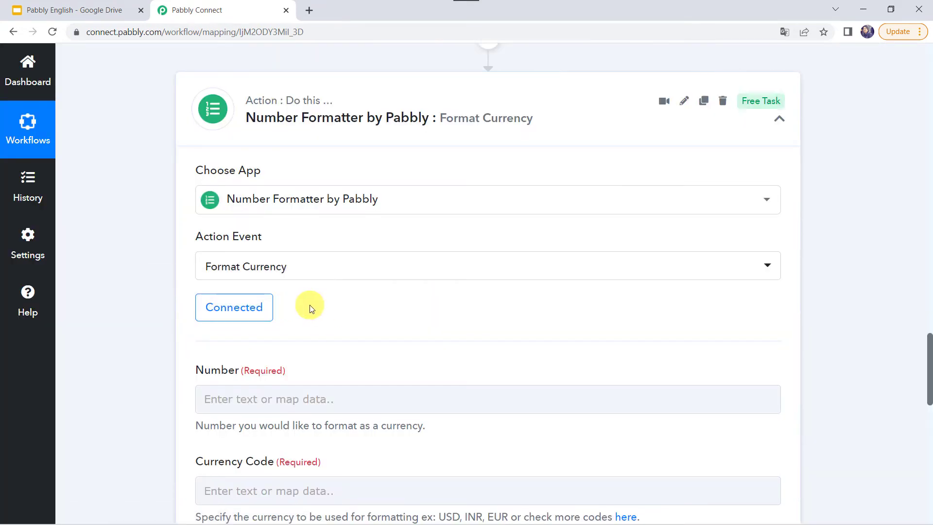
{"action": "scroll", "coordinate": [308, 306], "scroll_direction": "down", "scroll_amount": 2}
Enter 125 as the Number and INR as the Currency Code
{"action": "left_click", "coordinate": [220, 287]}
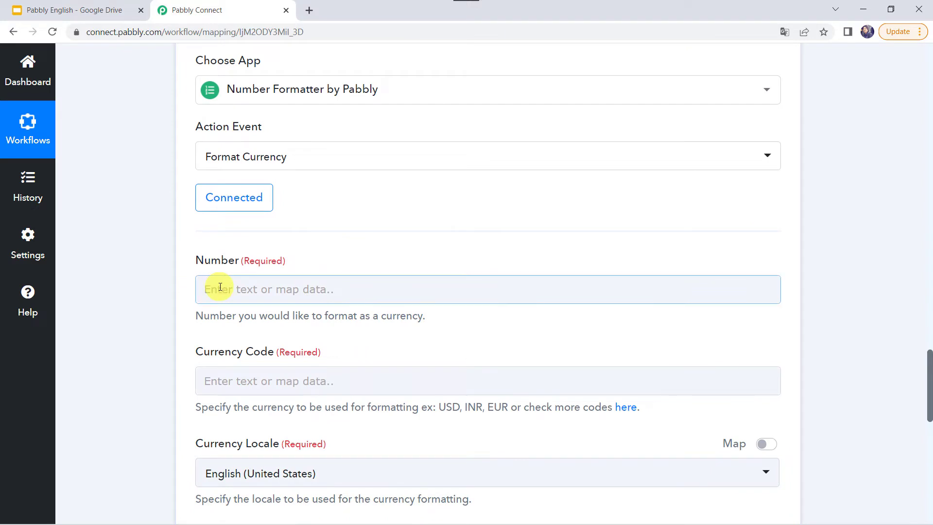
{"action": "left_click", "coordinate": [220, 287]}
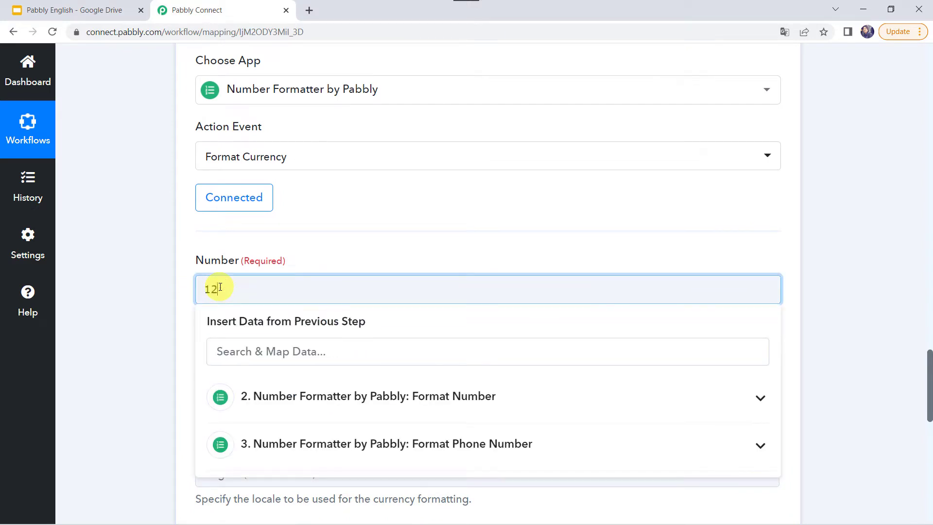
{"action": "left_click", "coordinate": [140, 281]}
{"action": "scroll", "coordinate": [140, 282], "scroll_direction": "down", "scroll_amount": 3}
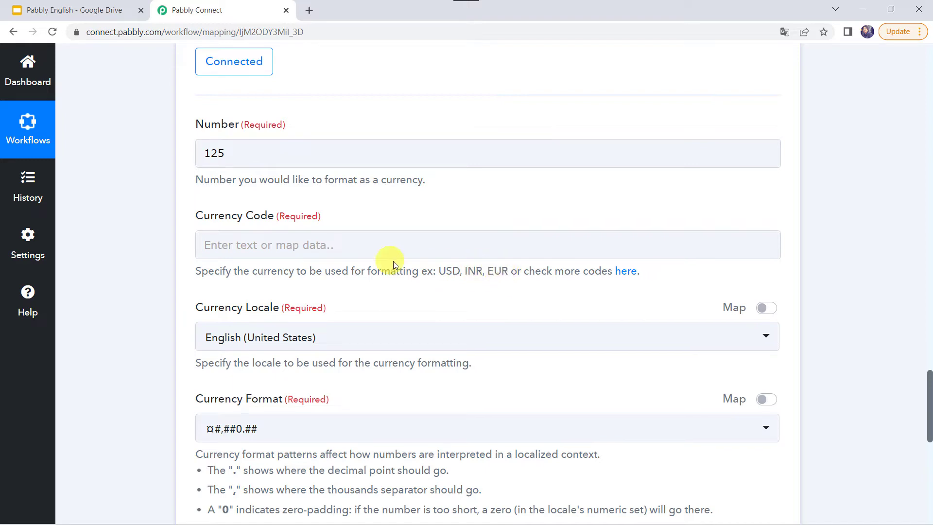
{"action": "left_click", "coordinate": [305, 246]}
{"action": "left_click", "coordinate": [305, 246]}
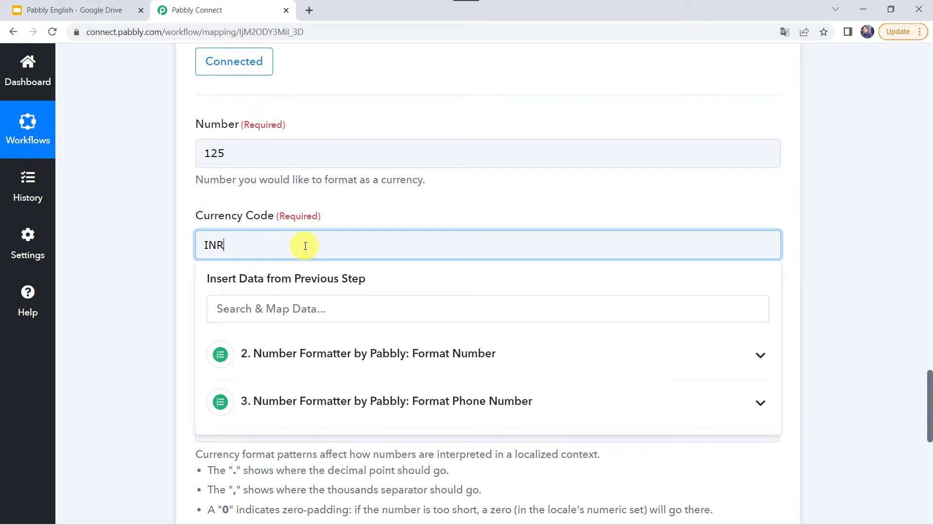
{"action": "left_click", "coordinate": [92, 313]}
{"action": "scroll", "coordinate": [92, 313], "scroll_direction": "down", "scroll_amount": 2}
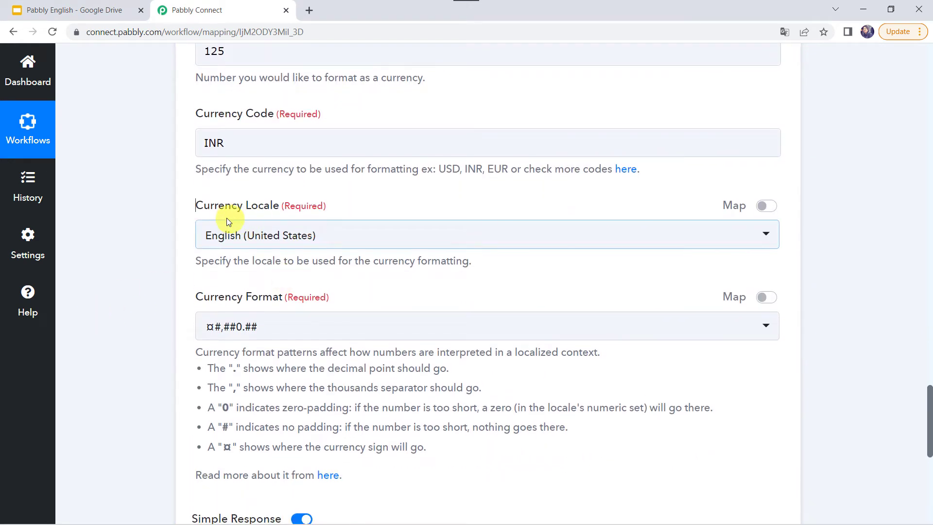
Keep English (United States) as the currency locale
{"action": "left_click", "coordinate": [243, 237]}
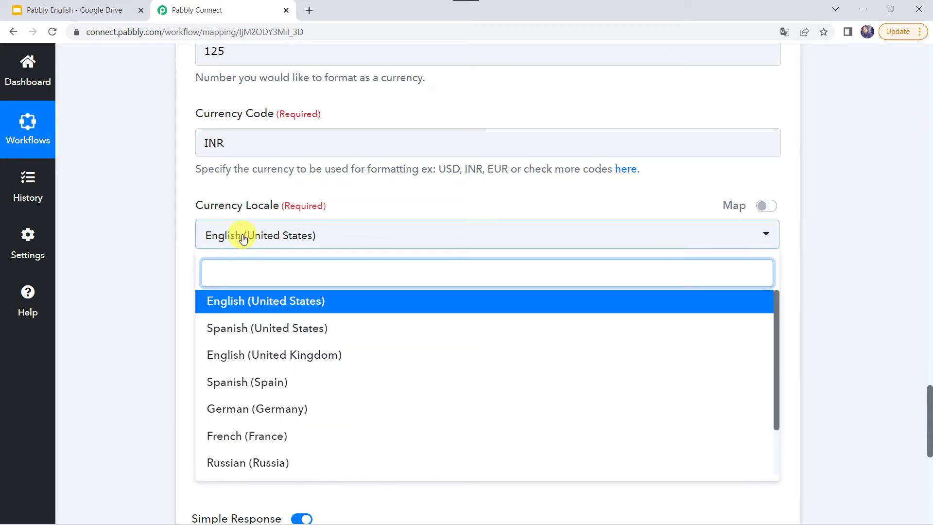
{"action": "left_click", "coordinate": [243, 237]}
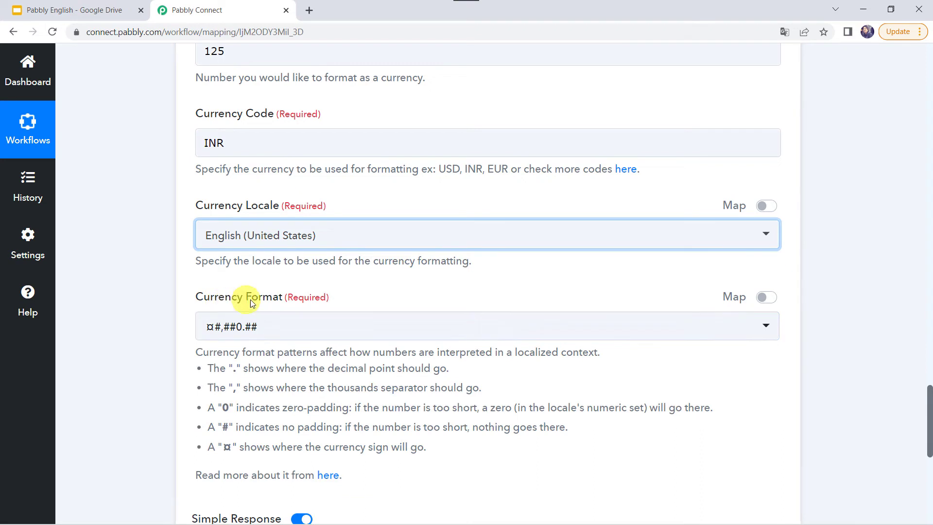
{"action": "scroll", "coordinate": [253, 323], "scroll_direction": "down", "scroll_amount": 2}
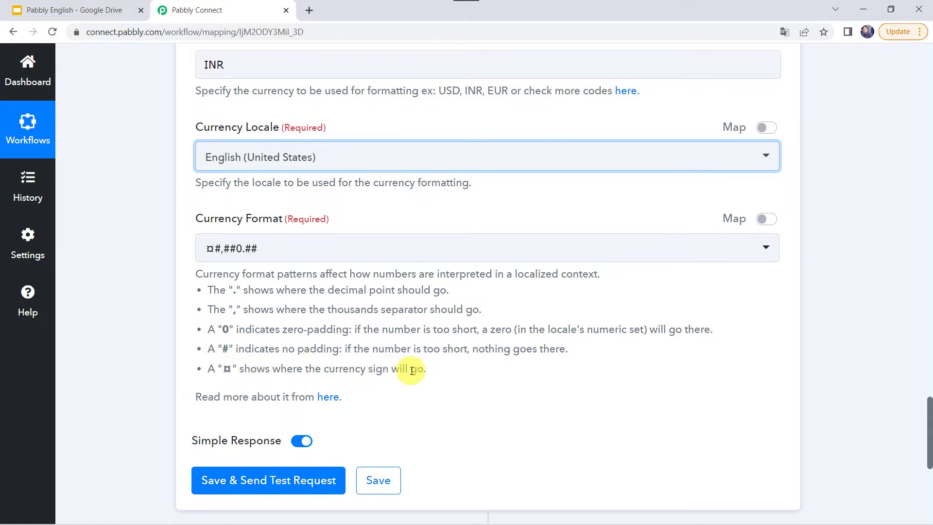
Apply the ¤#,##0.## currency format and send a test request
{"action": "left_click", "coordinate": [265, 251]}
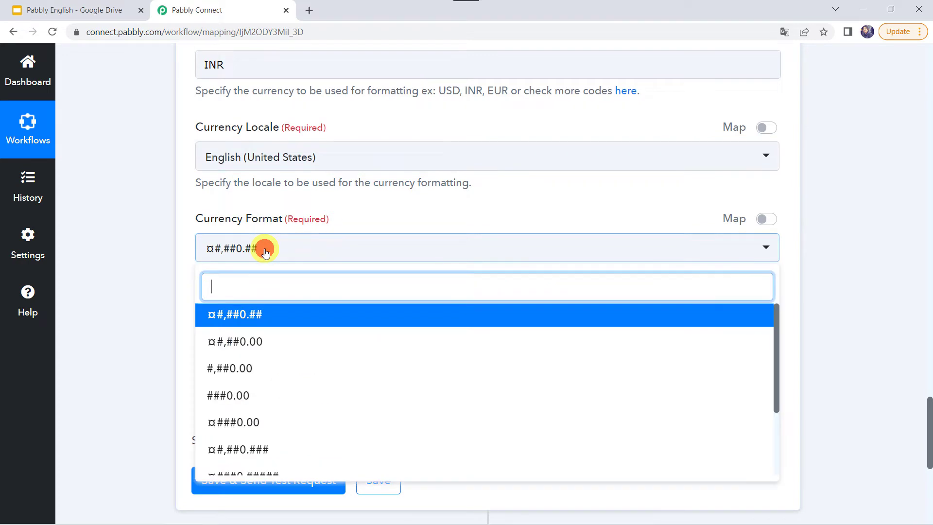
{"action": "left_click", "coordinate": [254, 316]}
{"action": "scroll", "coordinate": [143, 259], "scroll_direction": "down", "scroll_amount": 2}
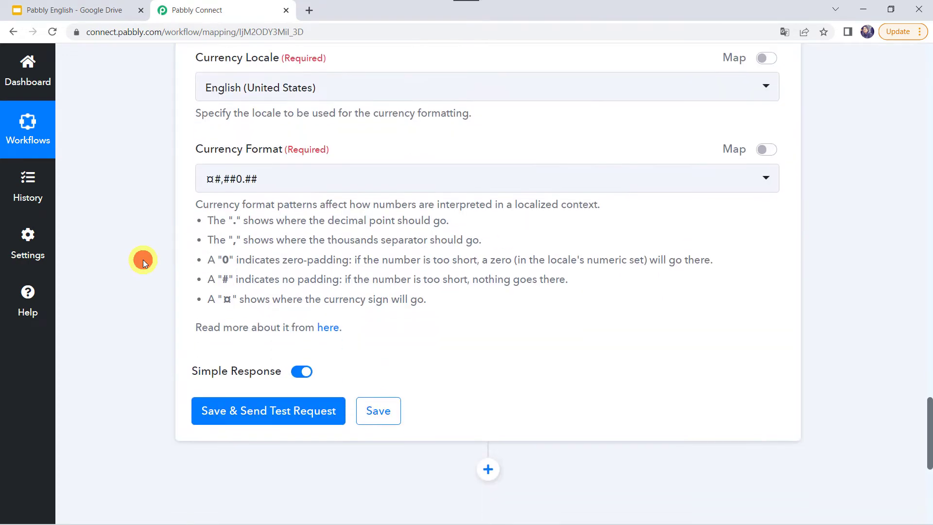
{"action": "left_click", "coordinate": [209, 410]}
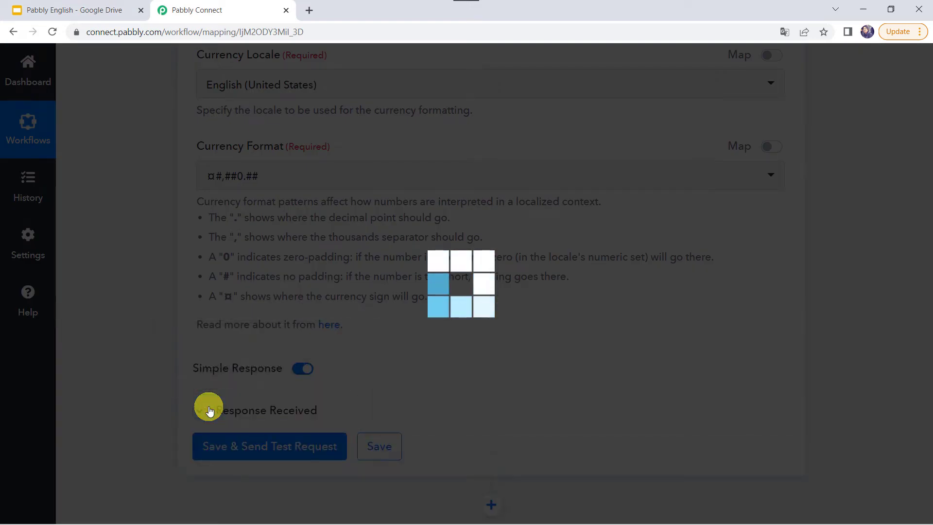
{"action": "scroll", "coordinate": [261, 195], "scroll_direction": "up", "scroll_amount": 3}
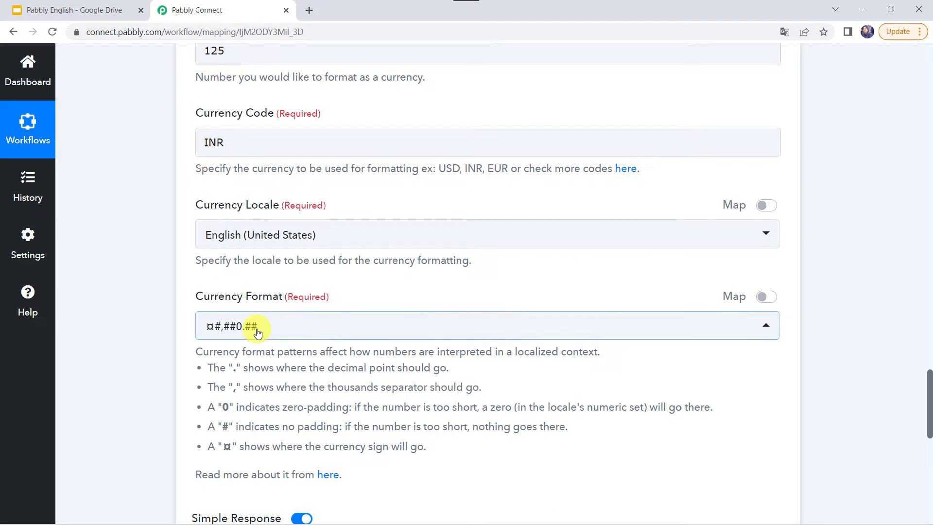
{"action": "scroll", "coordinate": [256, 327], "scroll_direction": "down", "scroll_amount": 4}
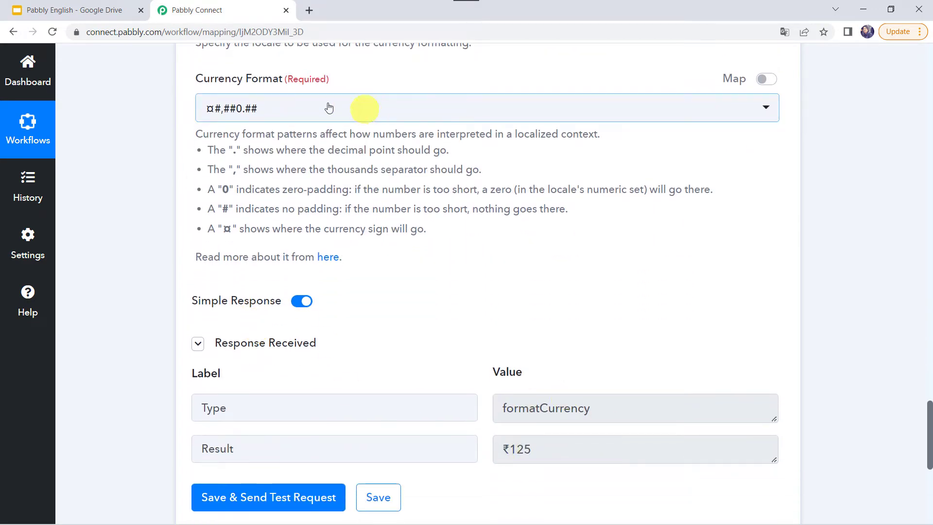
Retest with ¤#,##0.00, then sign-less #,##0.00 (125.00), and start editing the INR code
{"action": "left_click", "coordinate": [262, 109]}
{"action": "left_click", "coordinate": [243, 202]}
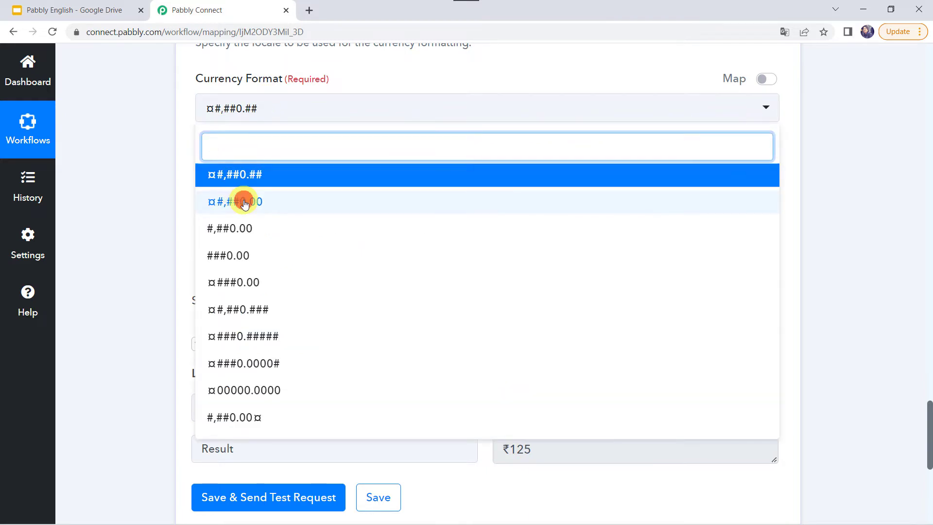
{"action": "left_click", "coordinate": [250, 501]}
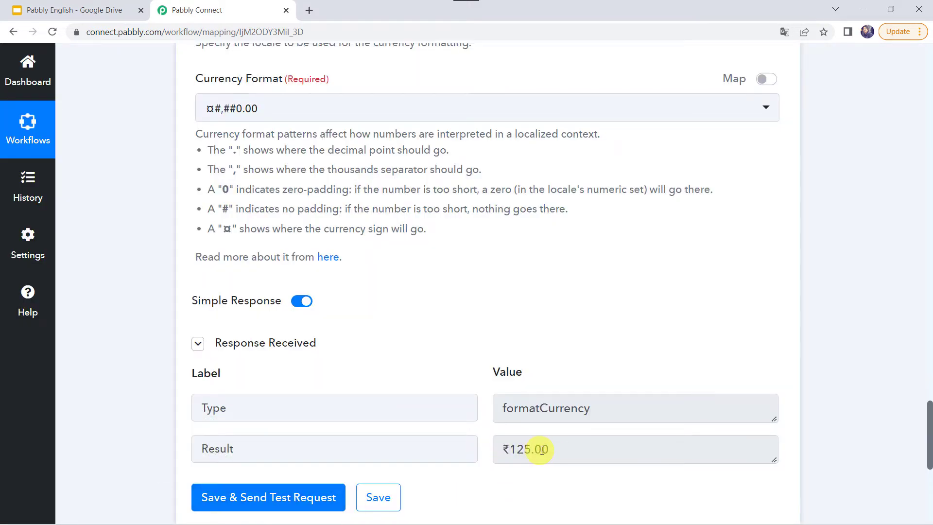
{"action": "left_click", "coordinate": [221, 109]}
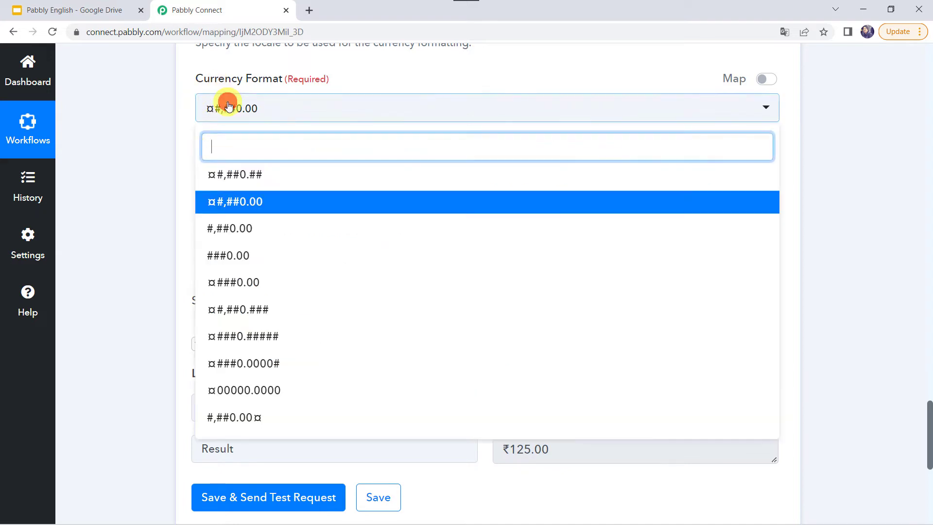
{"action": "left_click", "coordinate": [246, 231]}
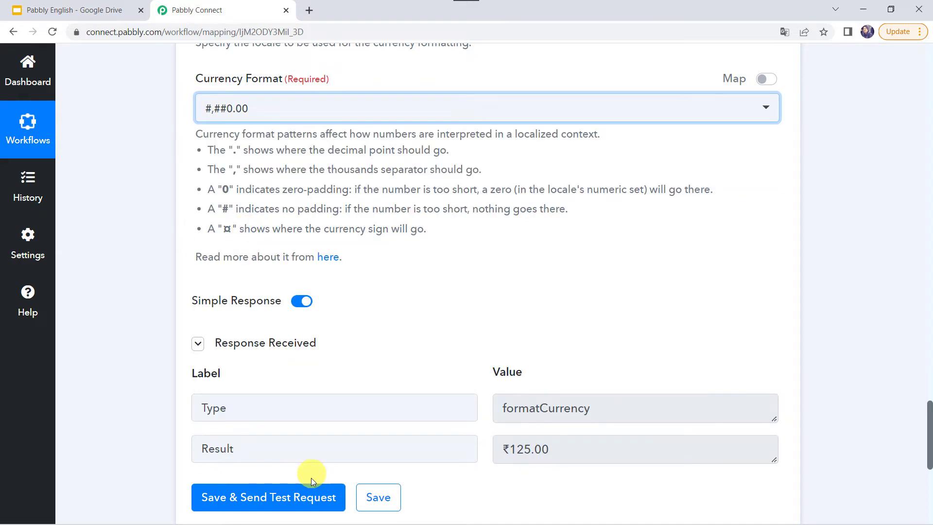
{"action": "left_click", "coordinate": [309, 489]}
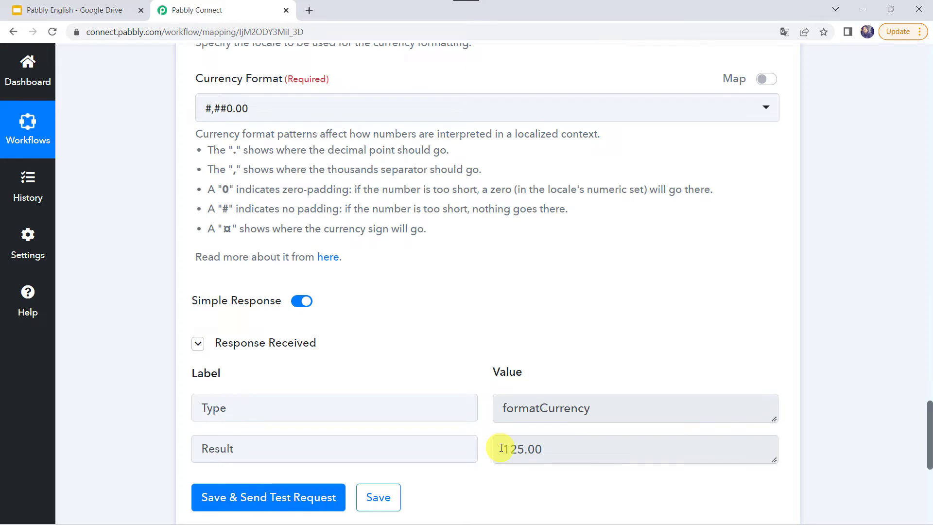
{"action": "scroll", "coordinate": [272, 112], "scroll_direction": "up", "scroll_amount": 5}
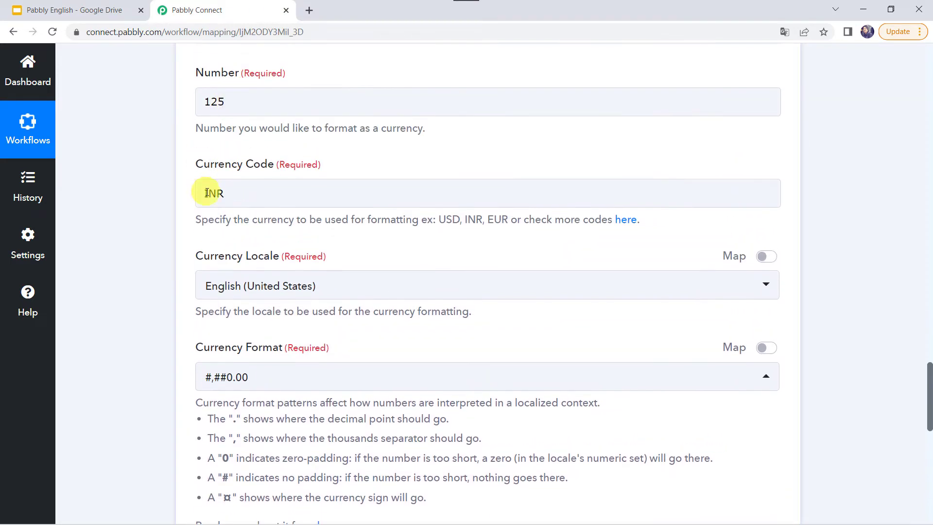
{"action": "left_click", "coordinate": [233, 190]}
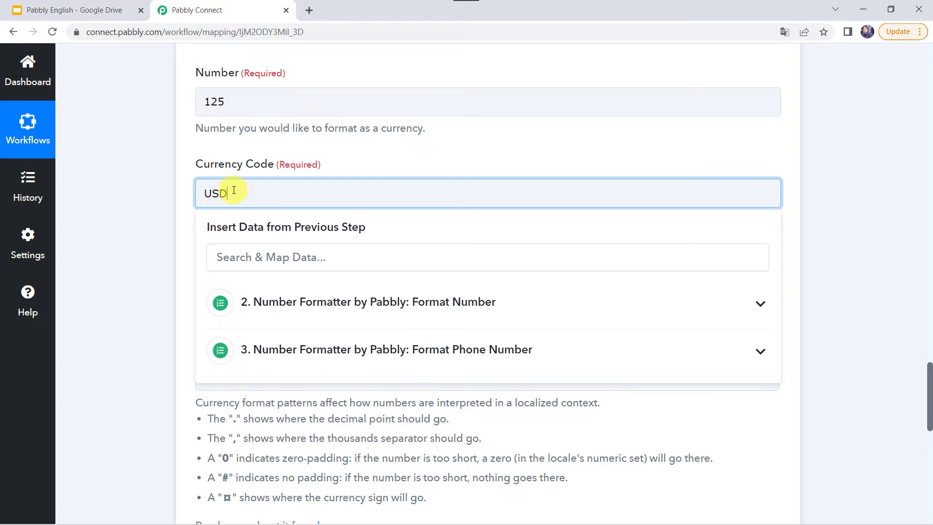
{"action": "left_click", "coordinate": [116, 328]}
{"action": "scroll", "coordinate": [116, 329], "scroll_direction": "down", "scroll_amount": 5}
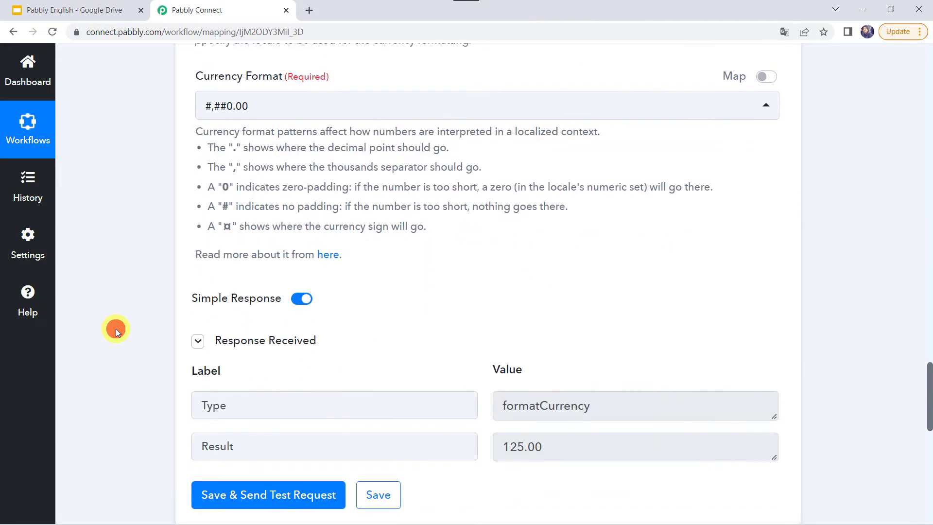
{"action": "left_click", "coordinate": [227, 101]}
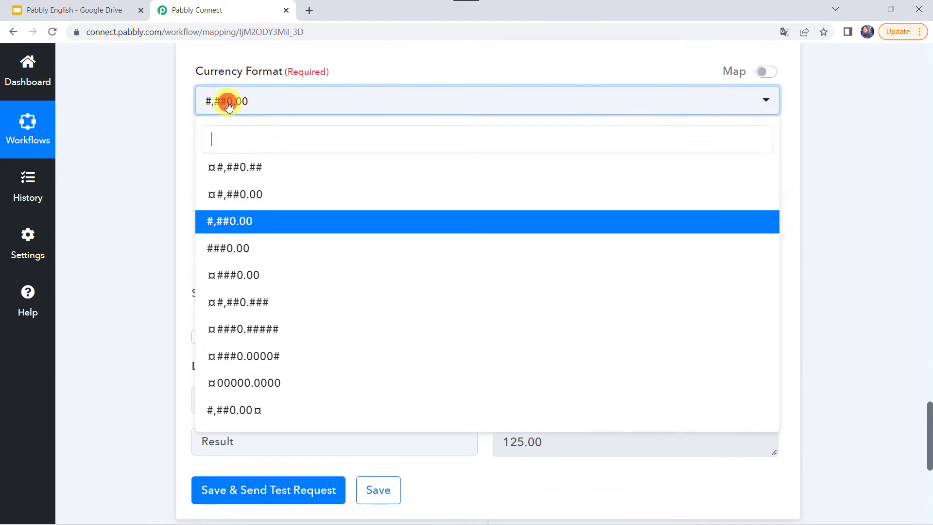
{"action": "left_click", "coordinate": [248, 174]}
{"action": "left_click", "coordinate": [136, 287]}
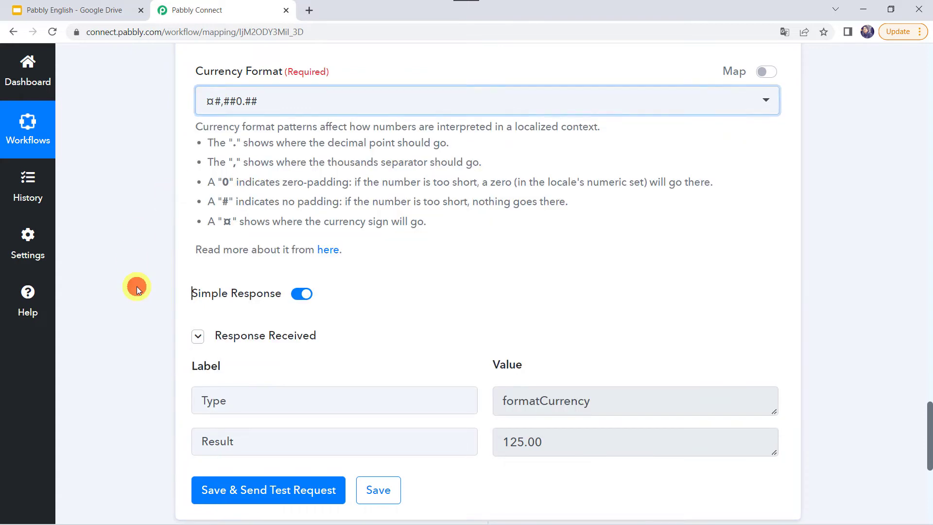
{"action": "left_click", "coordinate": [238, 489]}
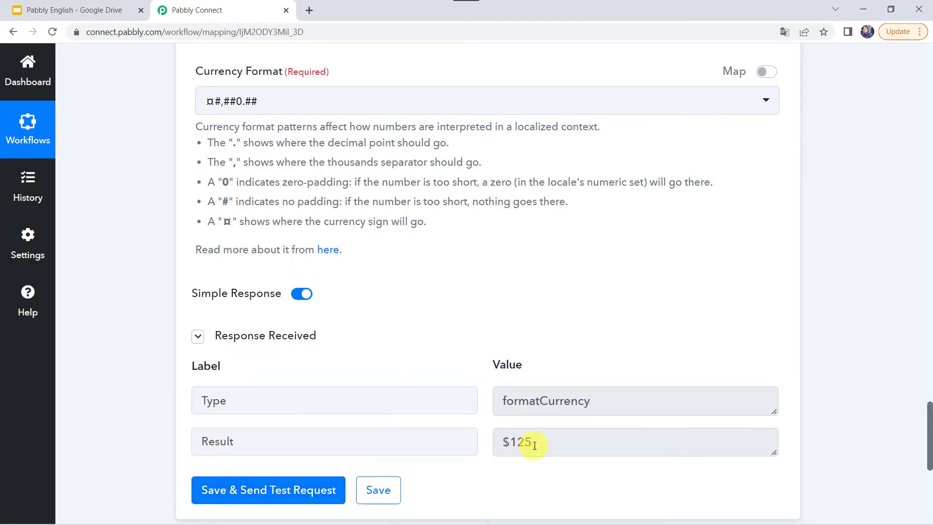
{"action": "left_click", "coordinate": [271, 112]}
{"action": "left_click", "coordinate": [252, 191]}
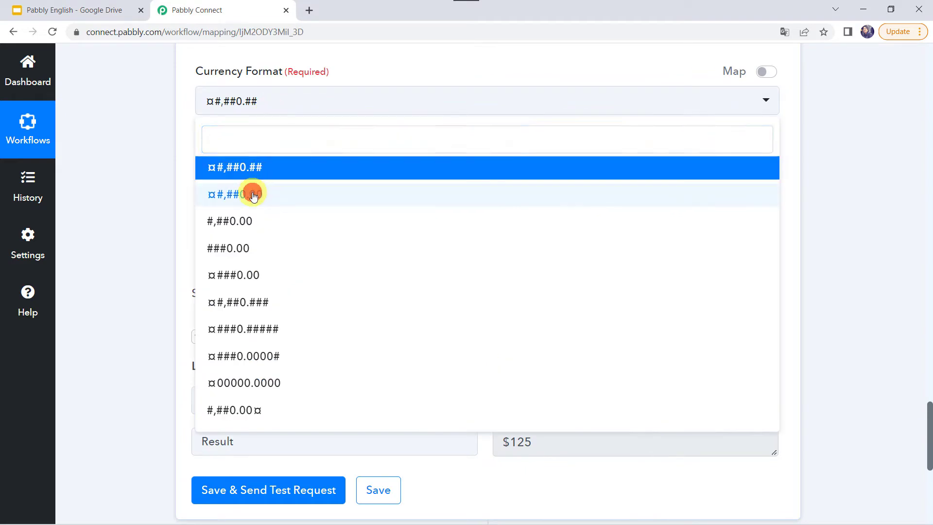
{"action": "left_click", "coordinate": [251, 491]}
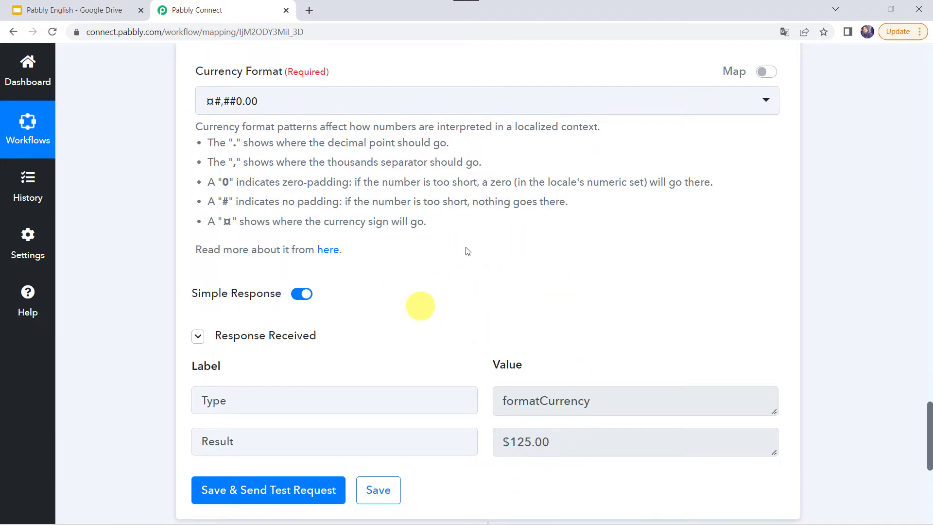
{"action": "scroll", "coordinate": [431, 217], "scroll_direction": "up", "scroll_amount": 1}
{"action": "scroll", "coordinate": [431, 217], "scroll_direction": "down", "scroll_amount": 2}
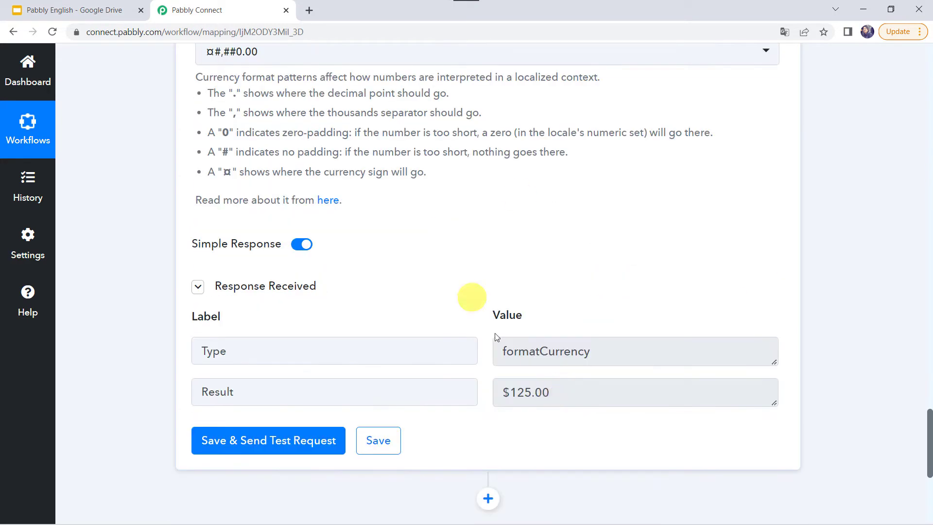
{"action": "scroll", "coordinate": [470, 252], "scroll_direction": "up", "scroll_amount": 2}
{"action": "scroll", "coordinate": [470, 254], "scroll_direction": "up", "scroll_amount": 2}
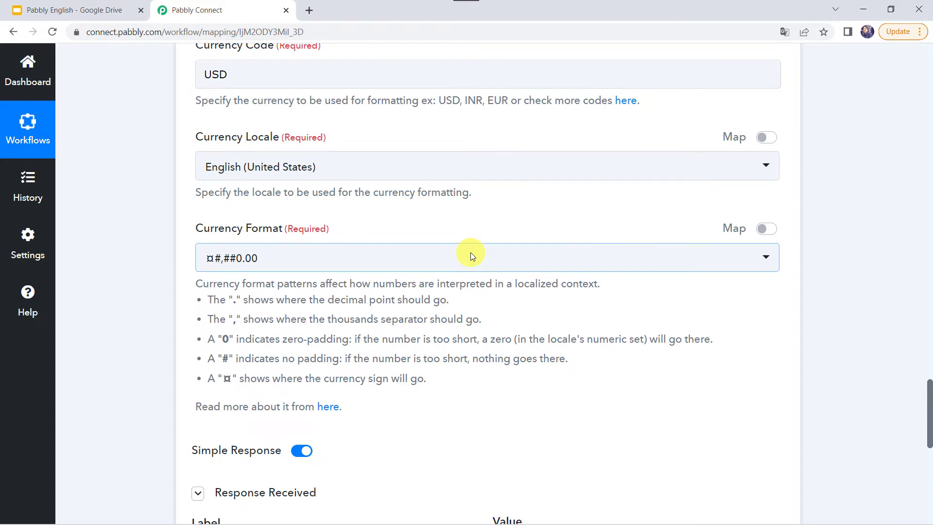
{"action": "scroll", "coordinate": [471, 254], "scroll_direction": "down", "scroll_amount": 2}
{"action": "scroll", "coordinate": [512, 365], "scroll_direction": "up", "scroll_amount": 10}
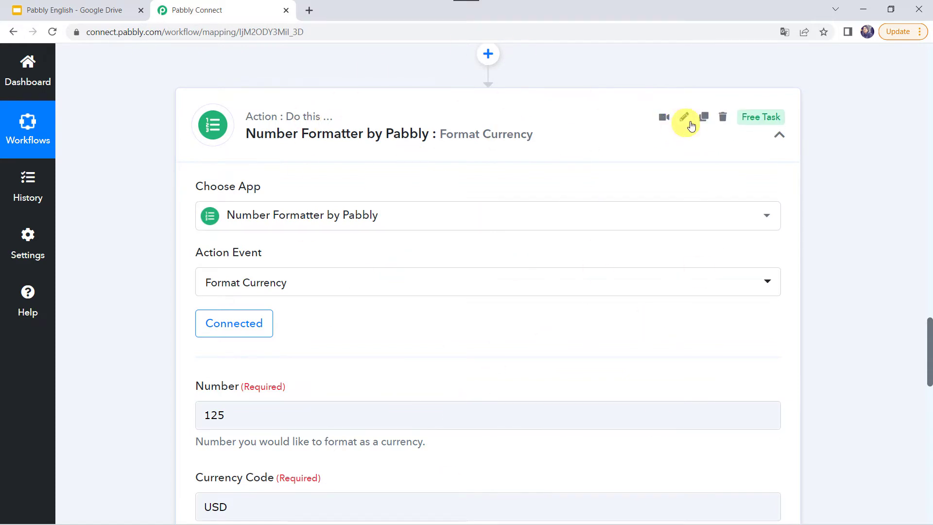
Clone the Format Currency step to add a fifth step
{"action": "left_click", "coordinate": [704, 118]}
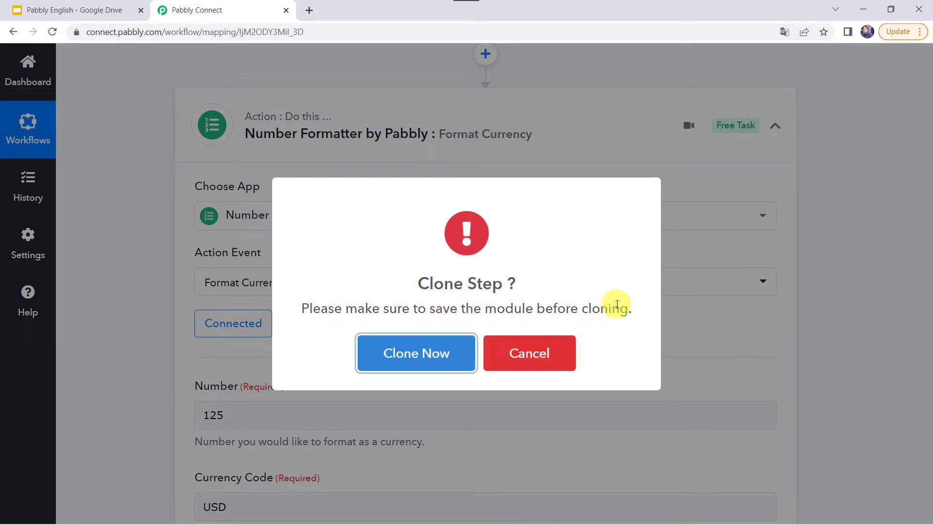
{"action": "left_click", "coordinate": [422, 359]}
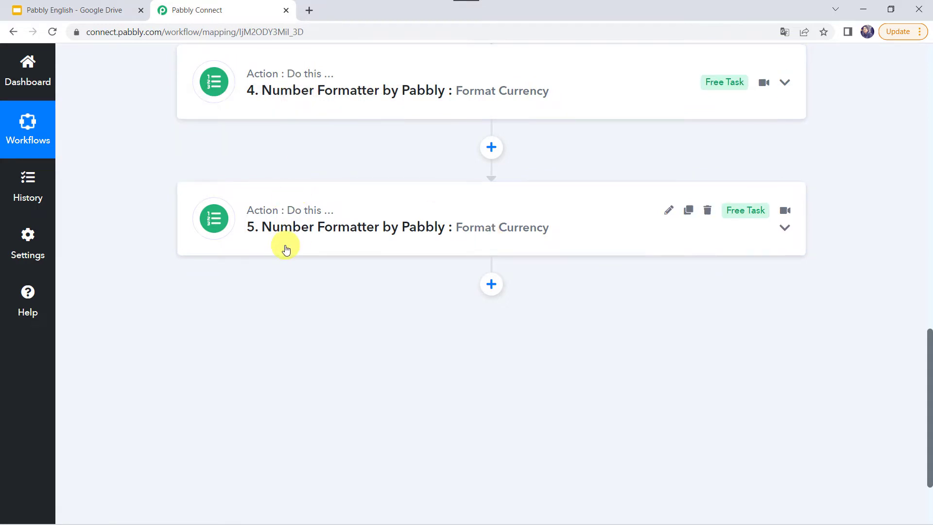
Switch step 5's action event to Perform Math Operation and connect it
{"action": "left_click", "coordinate": [361, 222]}
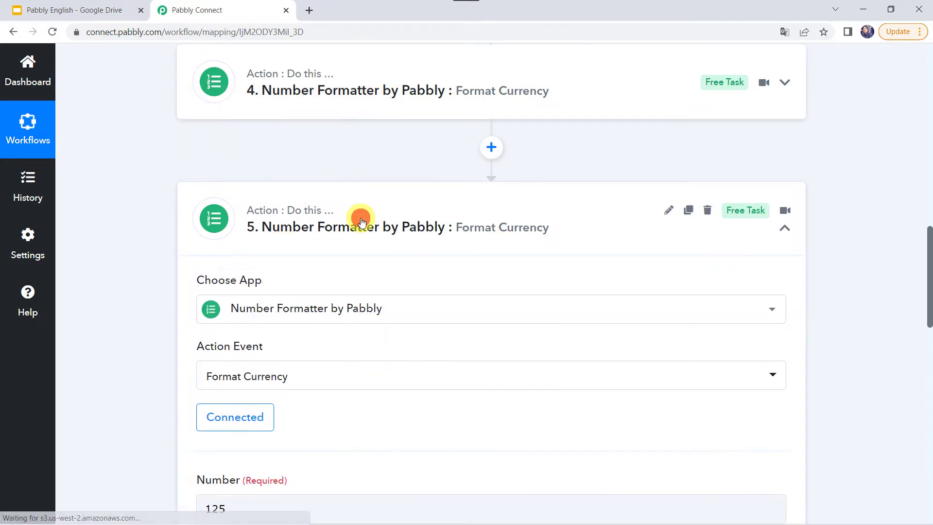
{"action": "left_click", "coordinate": [247, 379]}
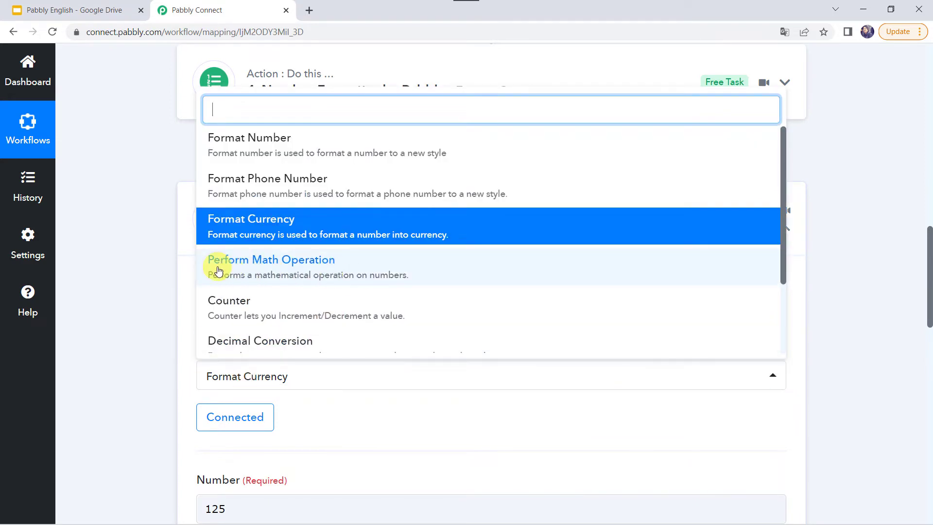
{"action": "left_click", "coordinate": [309, 269]}
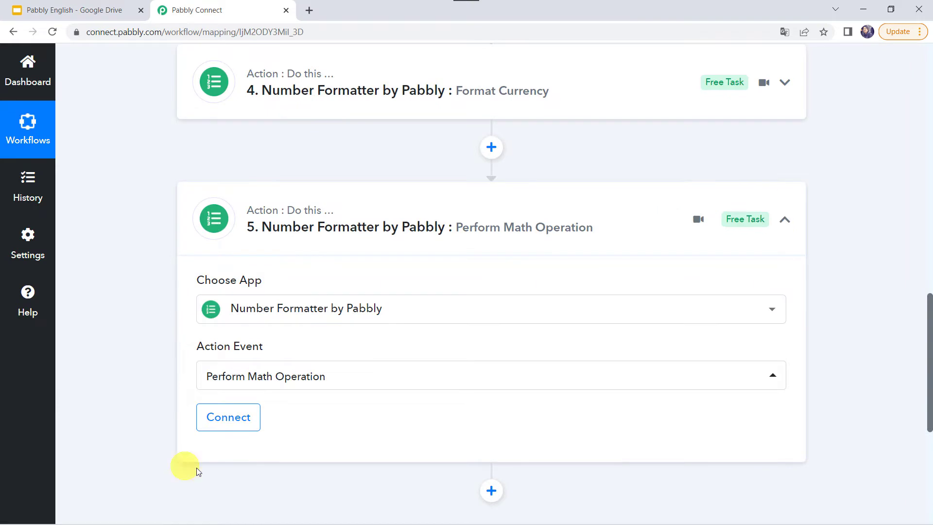
{"action": "left_click", "coordinate": [238, 419]}
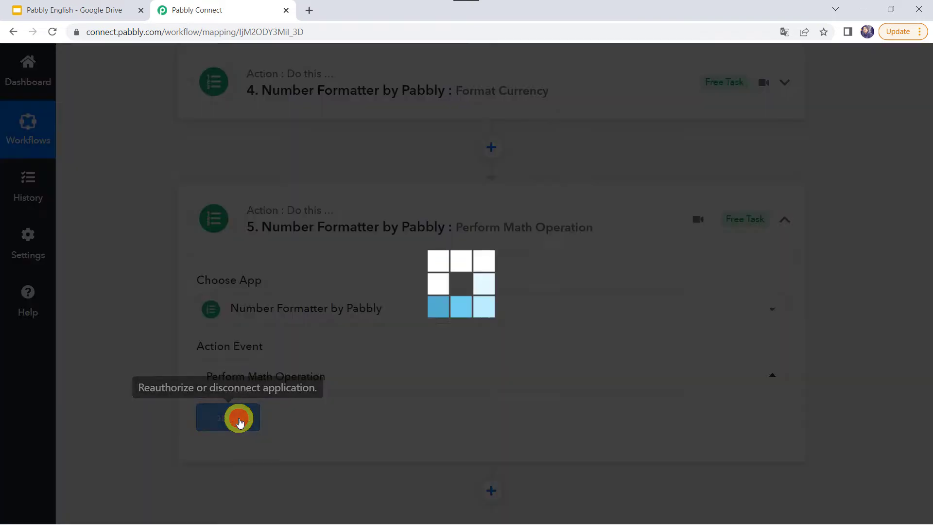
{"action": "scroll", "coordinate": [235, 416], "scroll_direction": "down", "scroll_amount": 4}
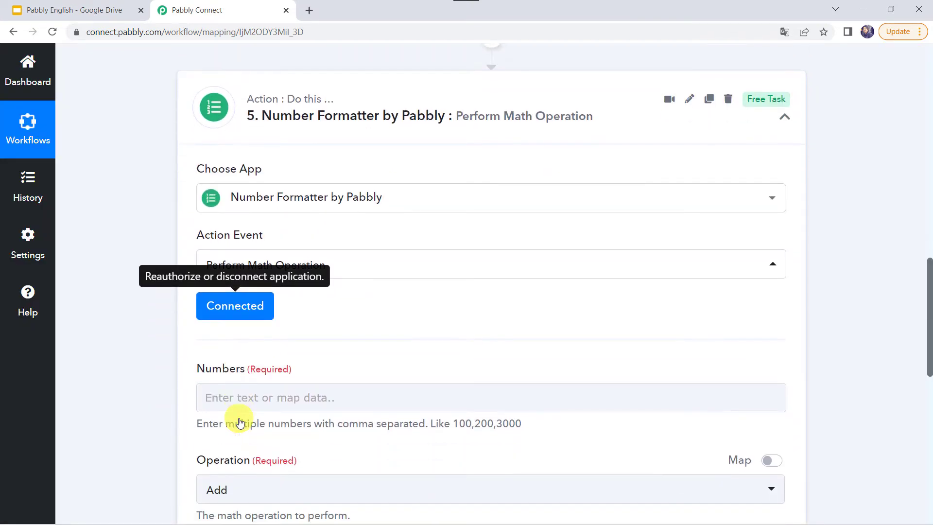
{"action": "scroll", "coordinate": [243, 258], "scroll_direction": "down", "scroll_amount": 1}
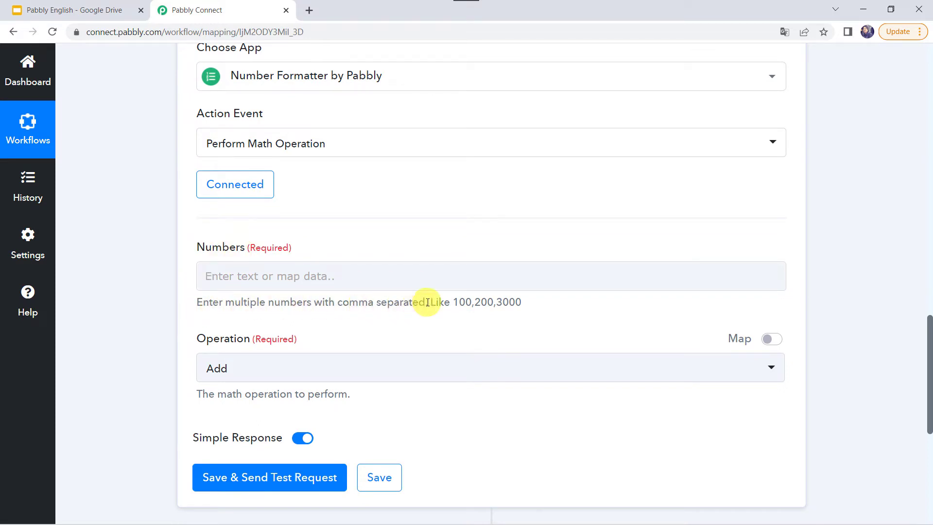
Enter 25,5 in Numbers and test the Add and Subtract operations
{"action": "left_click", "coordinate": [309, 272]}
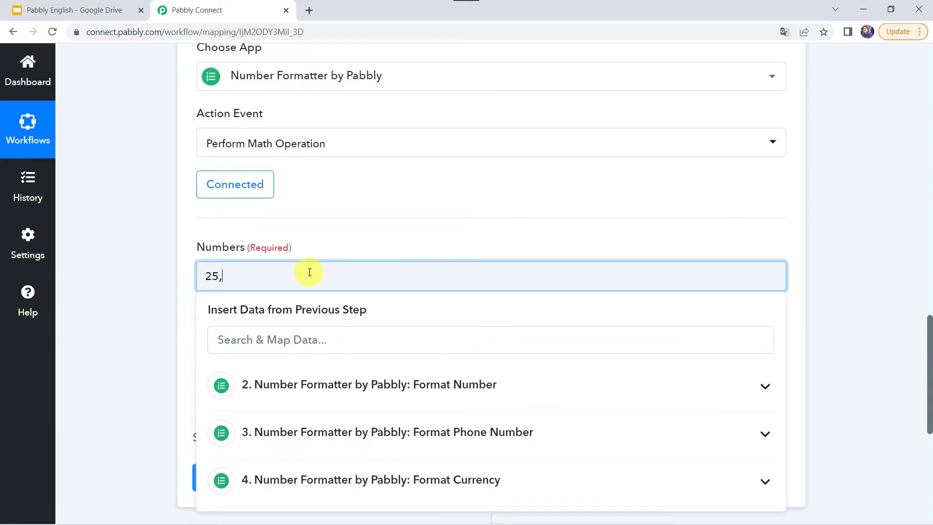
{"action": "left_click", "coordinate": [112, 292]}
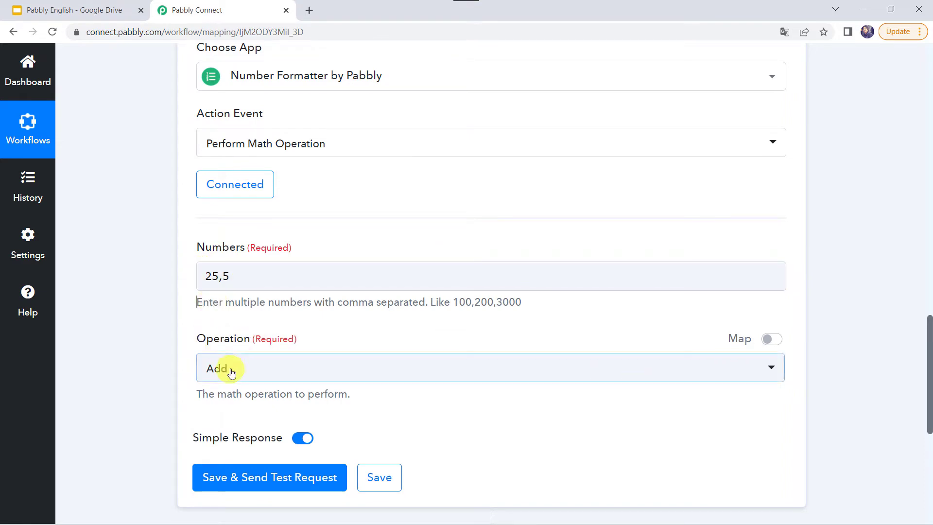
{"action": "left_click", "coordinate": [245, 479]}
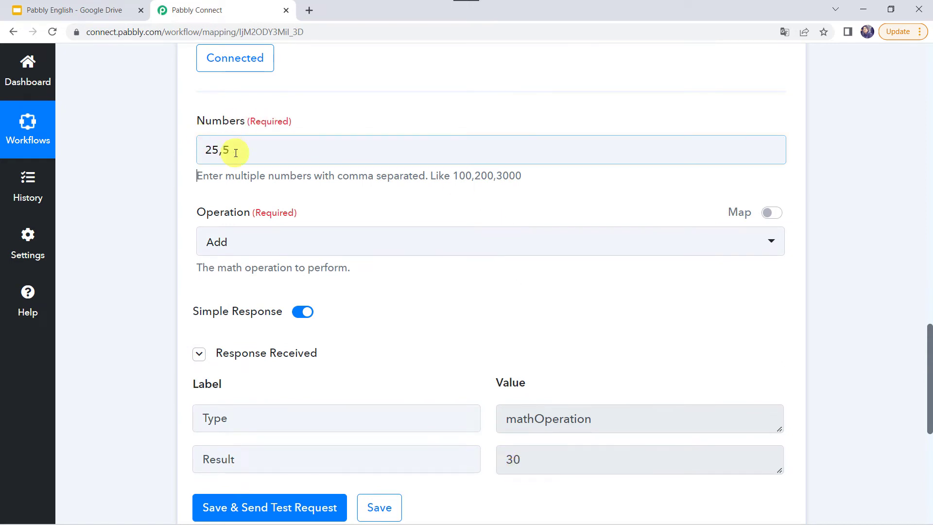
{"action": "left_click", "coordinate": [230, 246]}
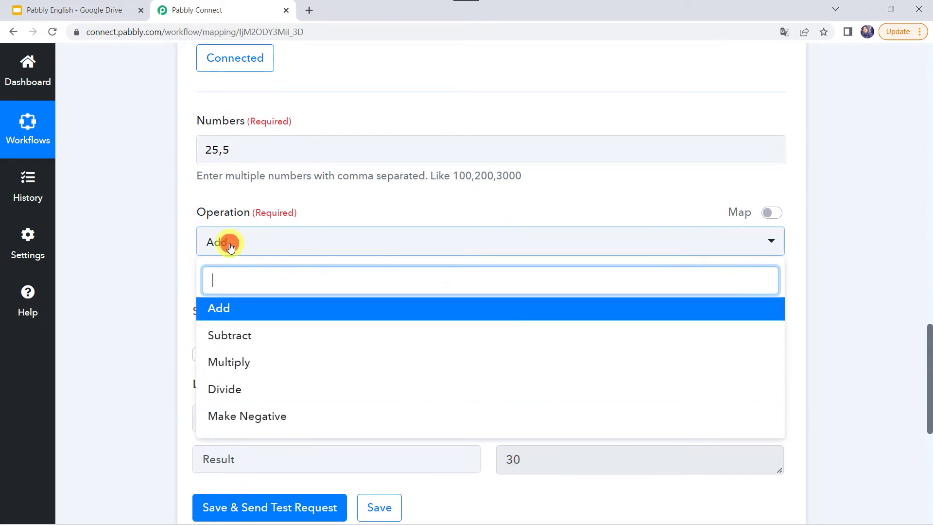
{"action": "left_click", "coordinate": [241, 341]}
{"action": "left_click", "coordinate": [262, 514]}
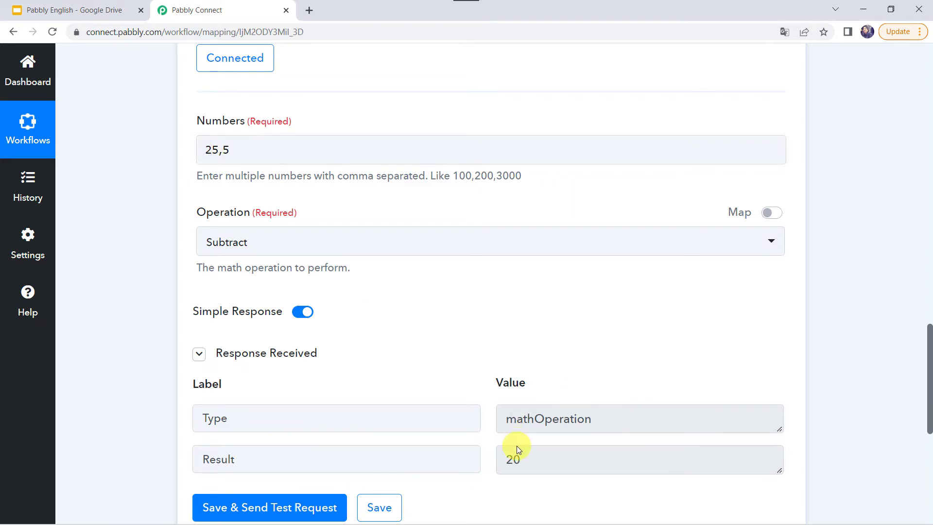
Test the Multiply and Divide operations on 25,5
{"action": "left_click", "coordinate": [210, 240]}
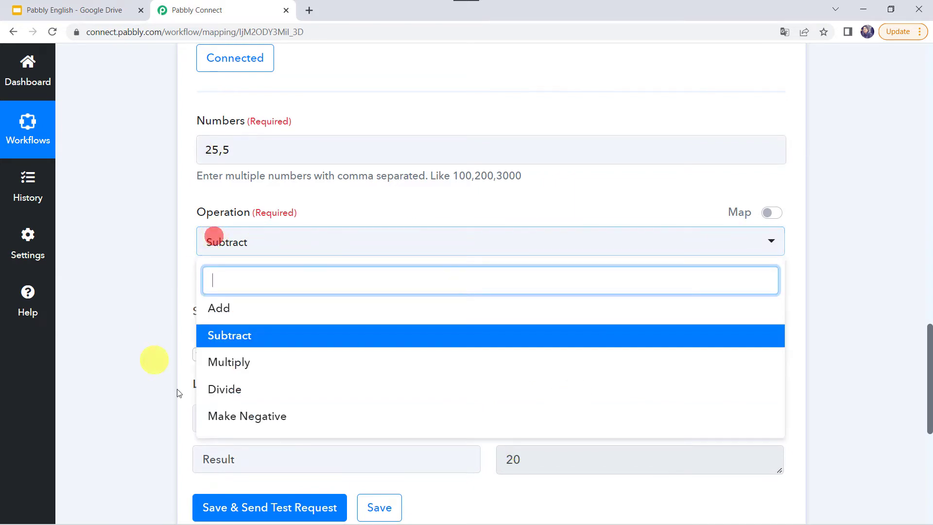
{"action": "left_click", "coordinate": [244, 365]}
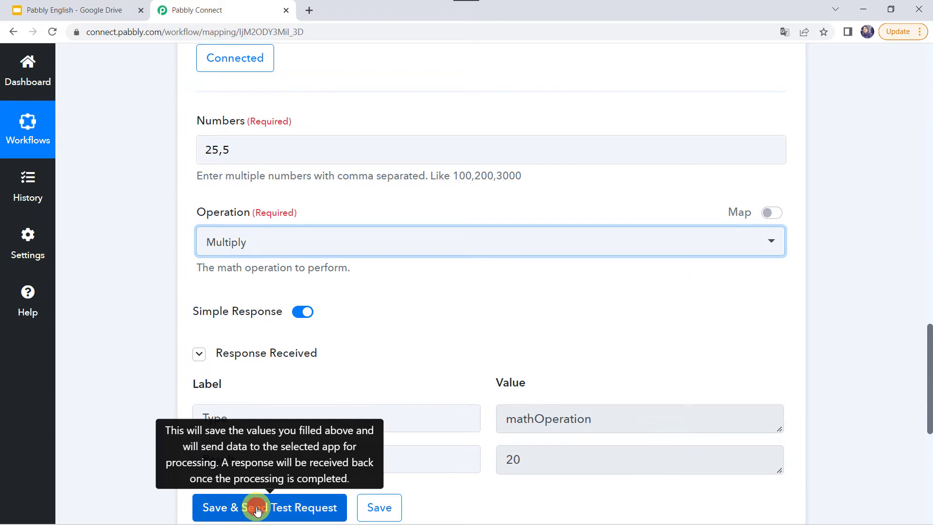
{"action": "left_click", "coordinate": [256, 508]}
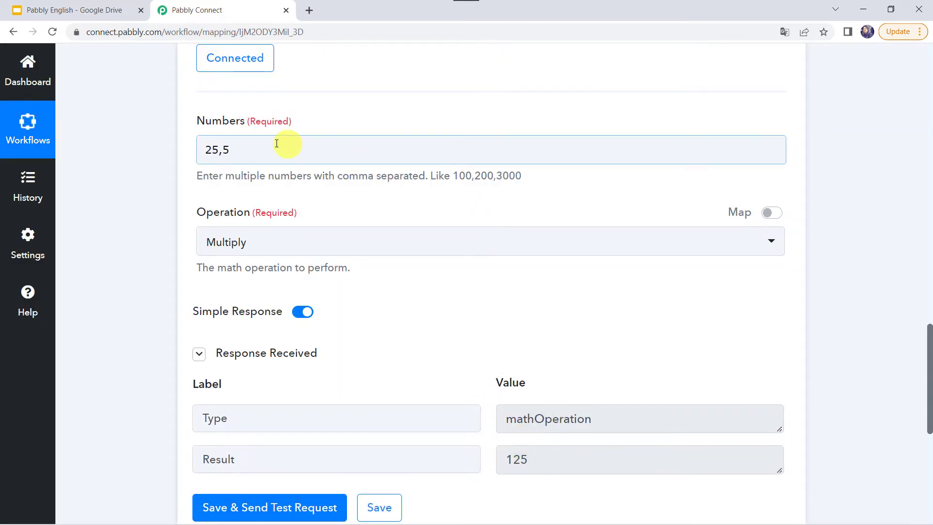
{"action": "left_click", "coordinate": [224, 244]}
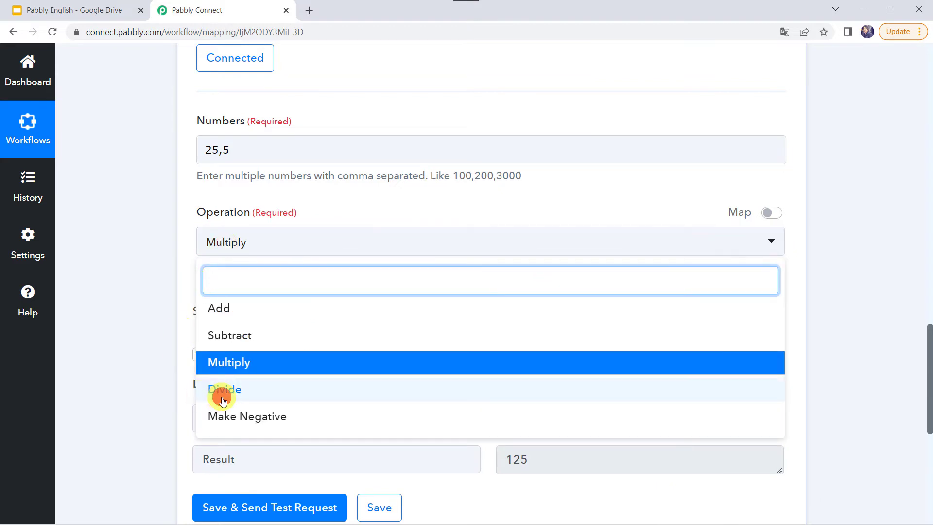
{"action": "left_click", "coordinate": [219, 391]}
{"action": "left_click", "coordinate": [237, 508]}
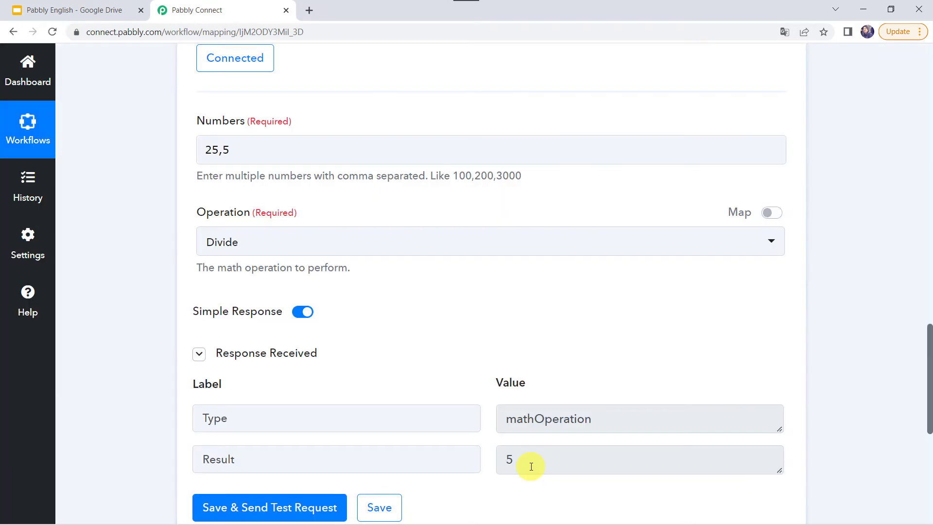
Test the Make Negative operation, which returns -25 and -5
{"action": "left_click", "coordinate": [237, 243]}
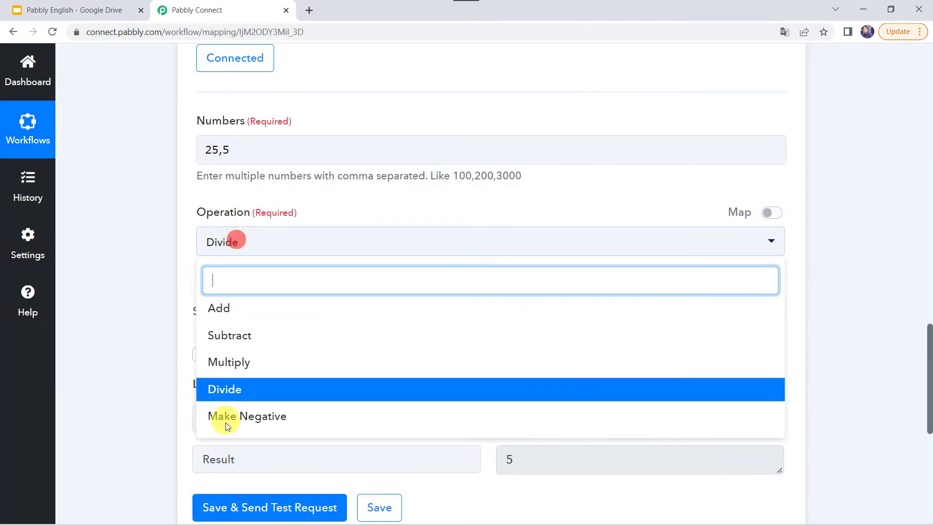
{"action": "left_click", "coordinate": [238, 425]}
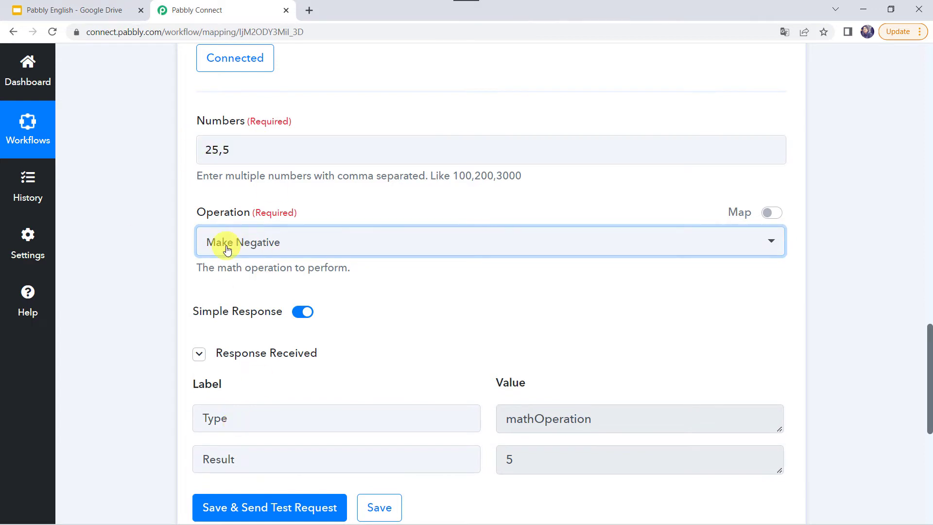
{"action": "left_click", "coordinate": [226, 507]}
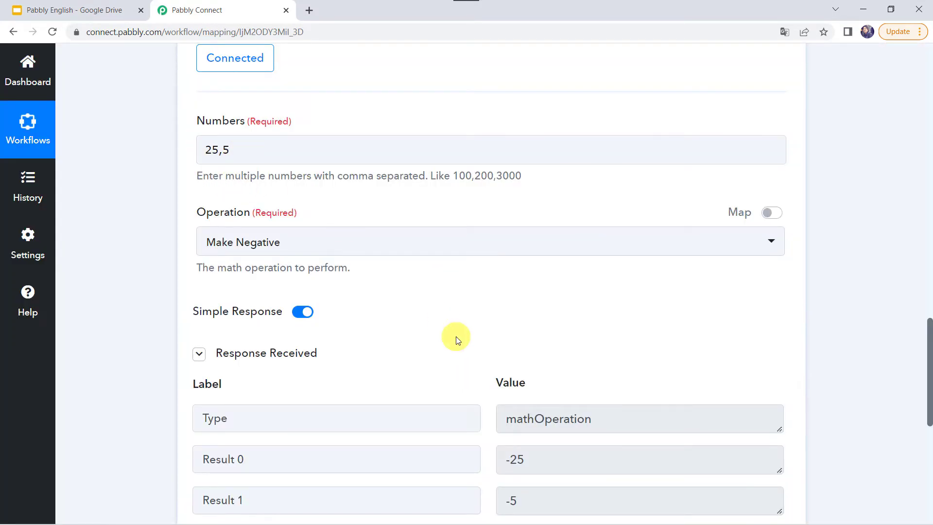
{"action": "scroll", "coordinate": [454, 337], "scroll_direction": "down", "scroll_amount": 2}
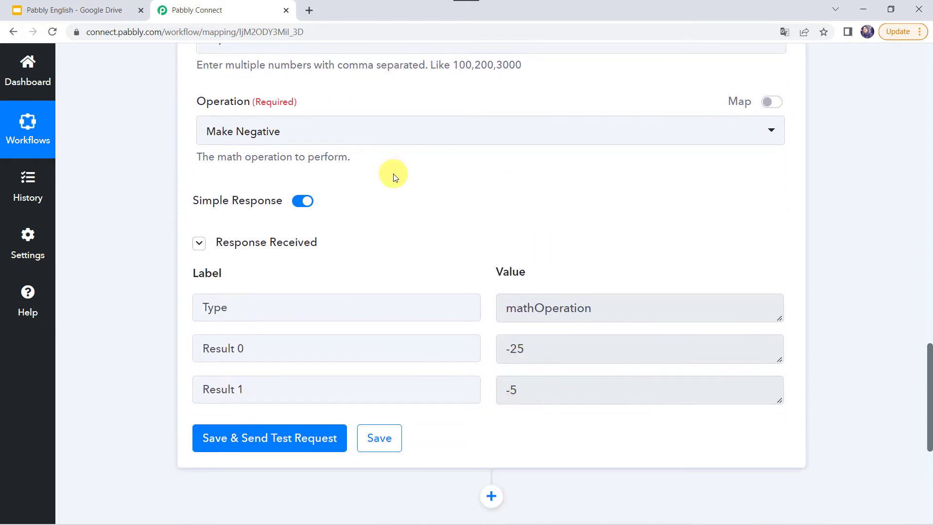
{"action": "scroll", "coordinate": [392, 174], "scroll_direction": "up", "scroll_amount": 5}
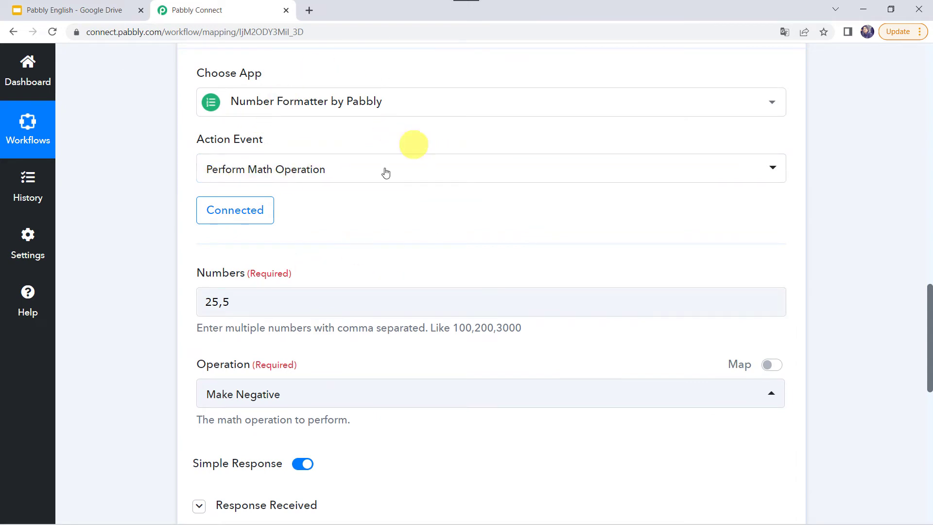
{"action": "scroll", "coordinate": [435, 215], "scroll_direction": "down", "scroll_amount": 5}
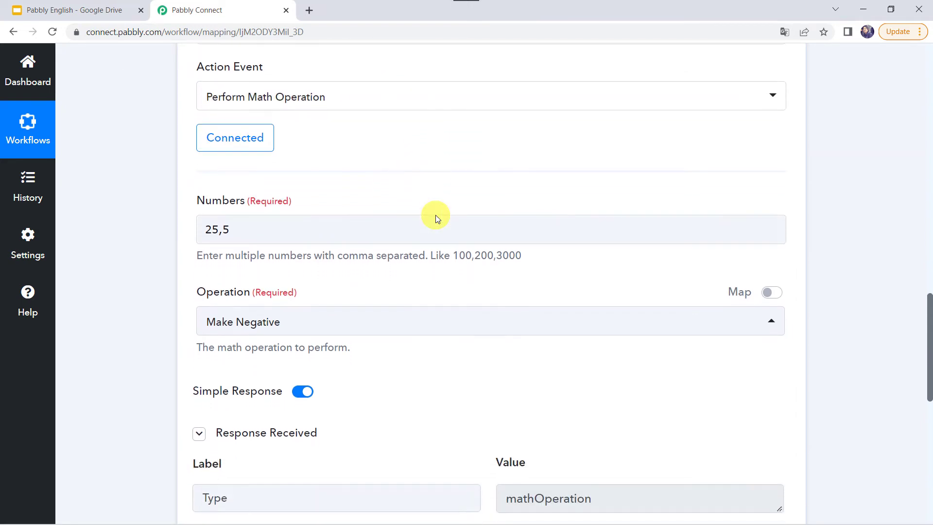
{"action": "scroll", "coordinate": [435, 215], "scroll_direction": "up", "scroll_amount": 9}
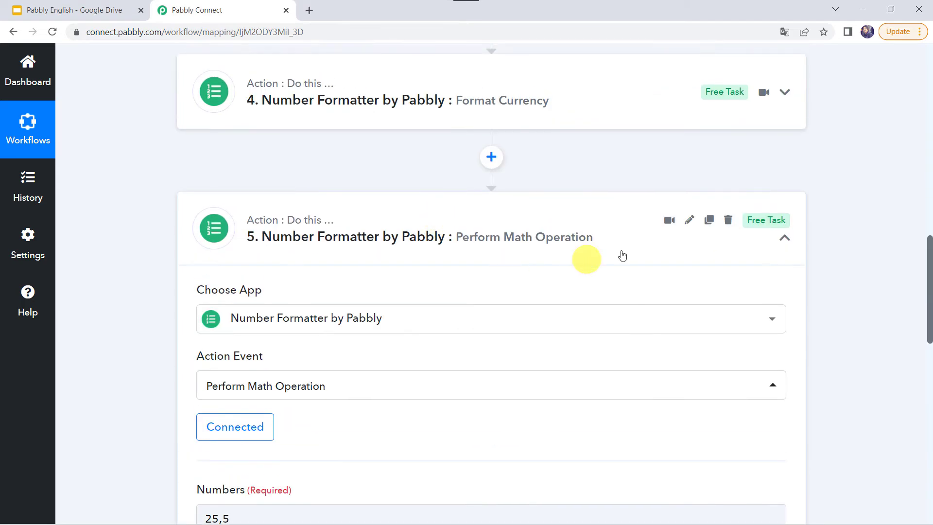
Clone the Perform Math Operation step to create a sixth step
{"action": "left_click", "coordinate": [710, 226]}
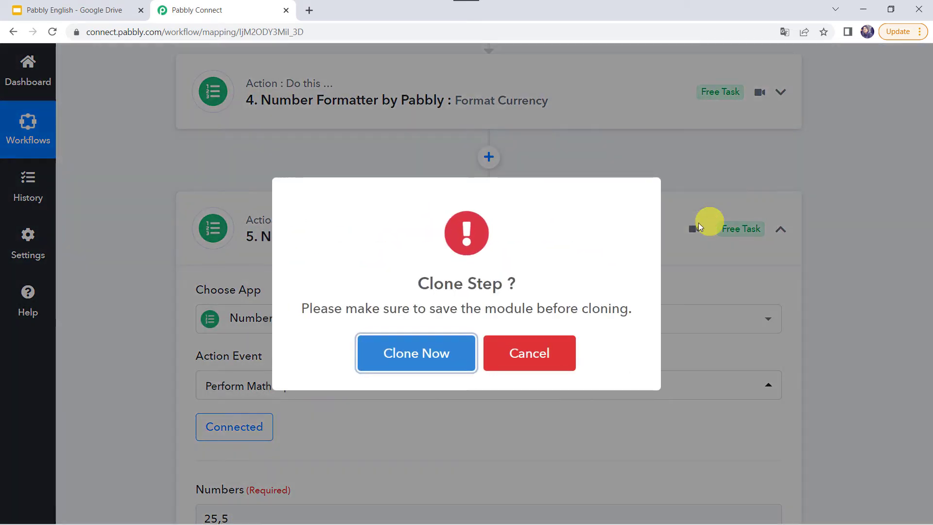
{"action": "left_click", "coordinate": [395, 367]}
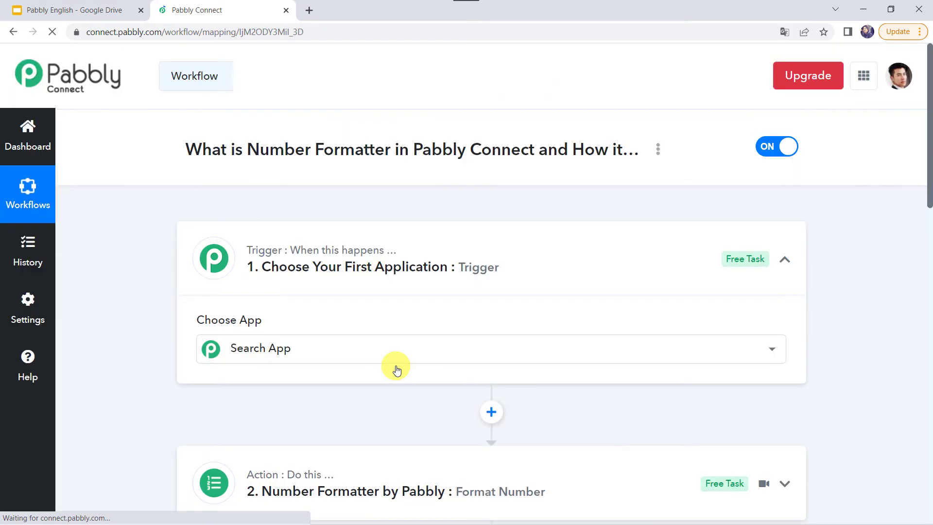
{"action": "scroll", "coordinate": [396, 370], "scroll_direction": "down", "scroll_amount": 20}
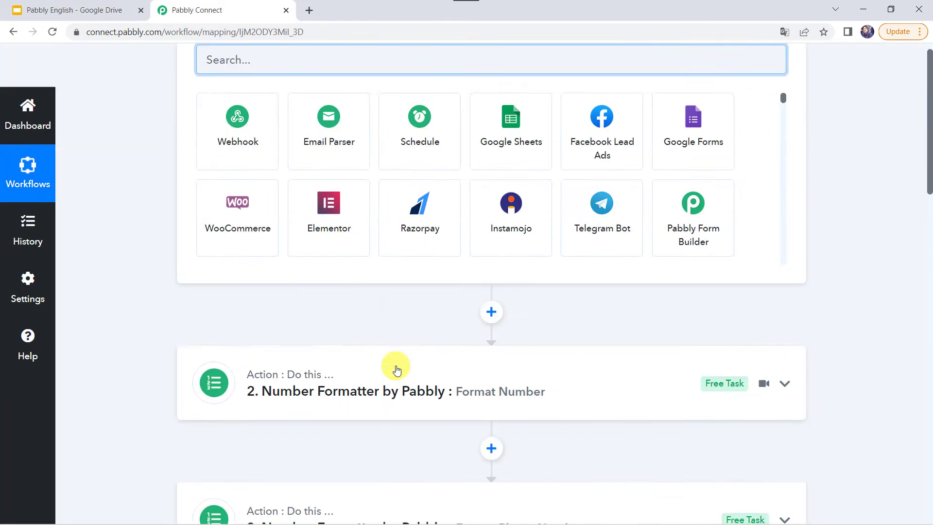
{"action": "scroll", "coordinate": [396, 370], "scroll_direction": "up", "scroll_amount": 5}
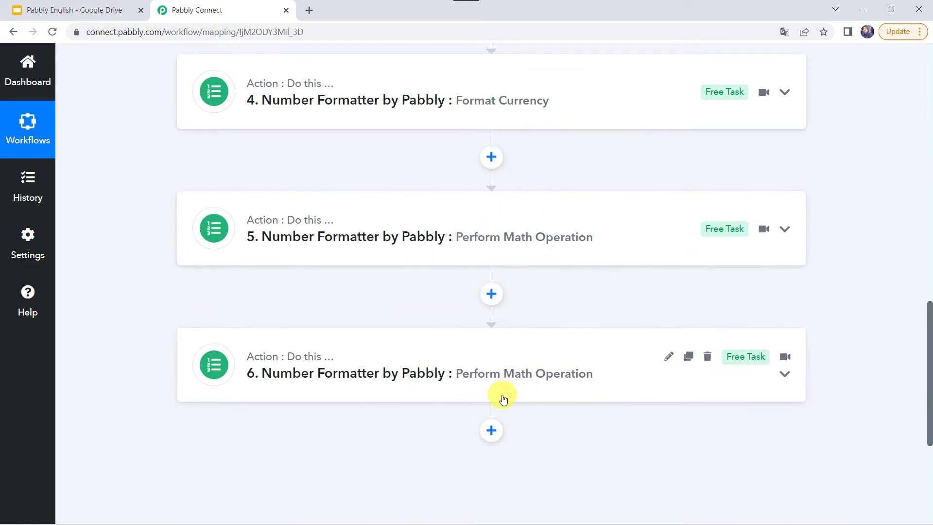
Expand step 6 and bring up its list of action events
{"action": "left_click", "coordinate": [392, 383]}
{"action": "scroll", "coordinate": [392, 383], "scroll_direction": "down", "scroll_amount": 5}
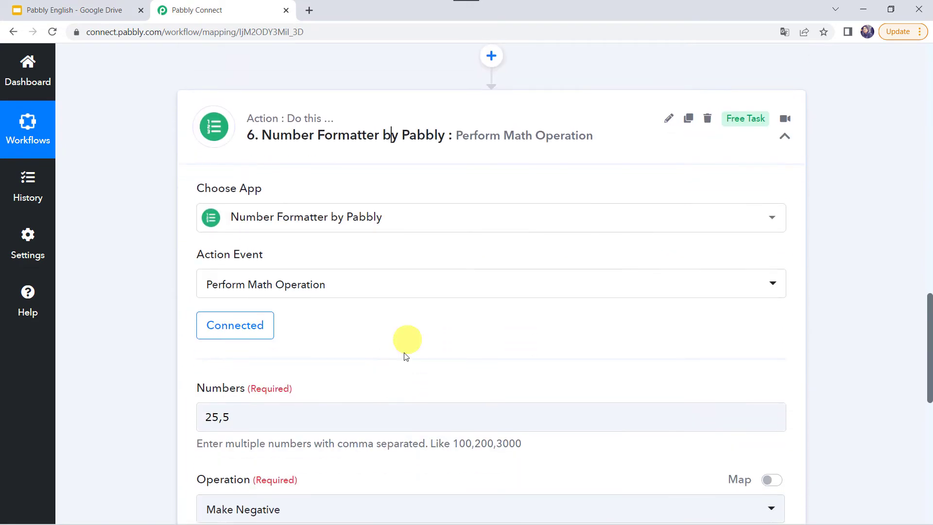
{"action": "left_click", "coordinate": [288, 283]}
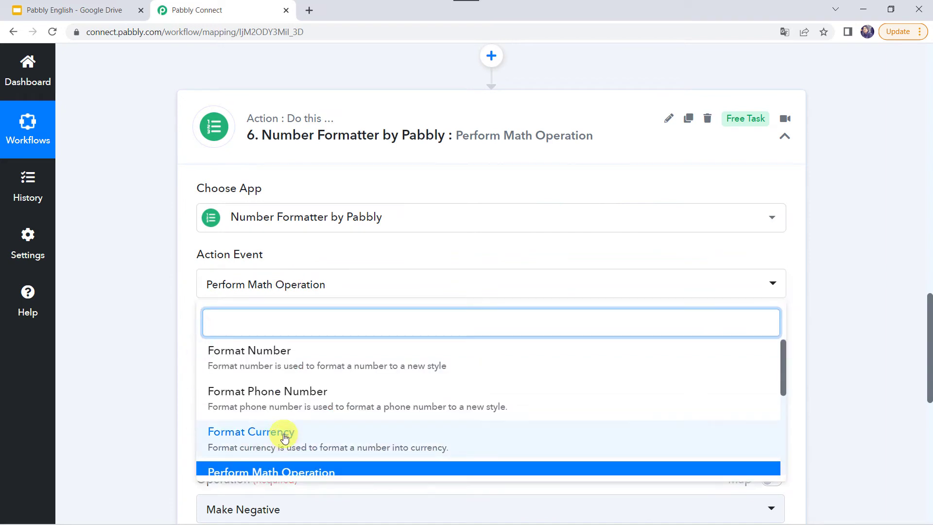
{"action": "scroll", "coordinate": [281, 433], "scroll_direction": "down", "scroll_amount": 2}
Change step 6 to the connected Counter action with Initial Value 1
{"action": "left_click", "coordinate": [265, 431]}
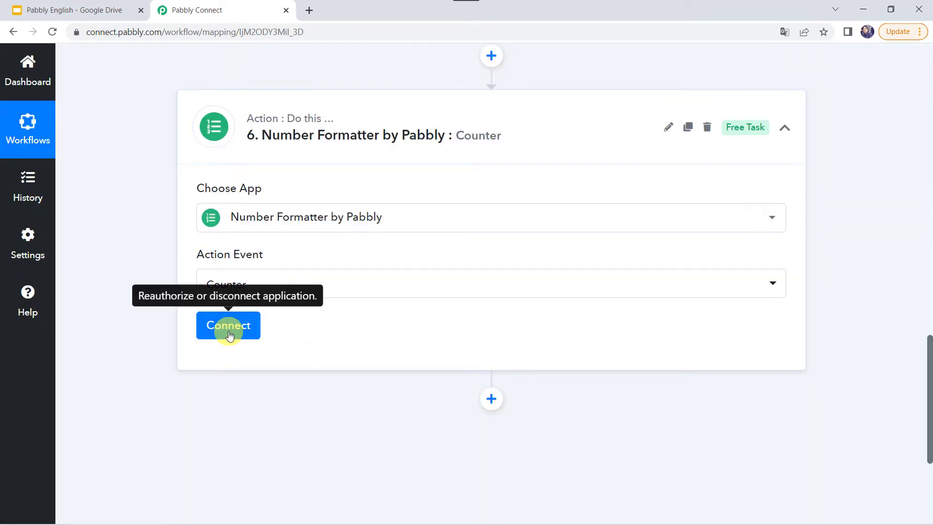
{"action": "left_click", "coordinate": [229, 334]}
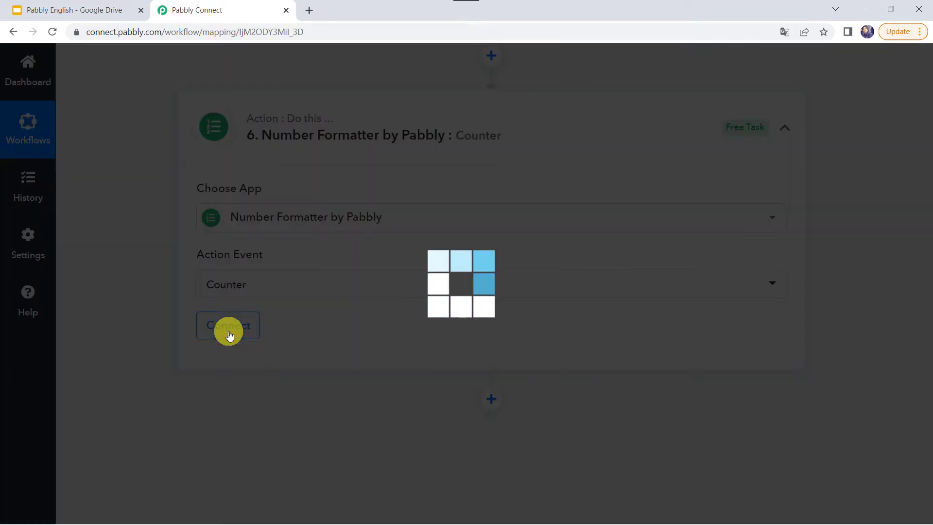
{"action": "scroll", "coordinate": [359, 352], "scroll_direction": "down", "scroll_amount": 4}
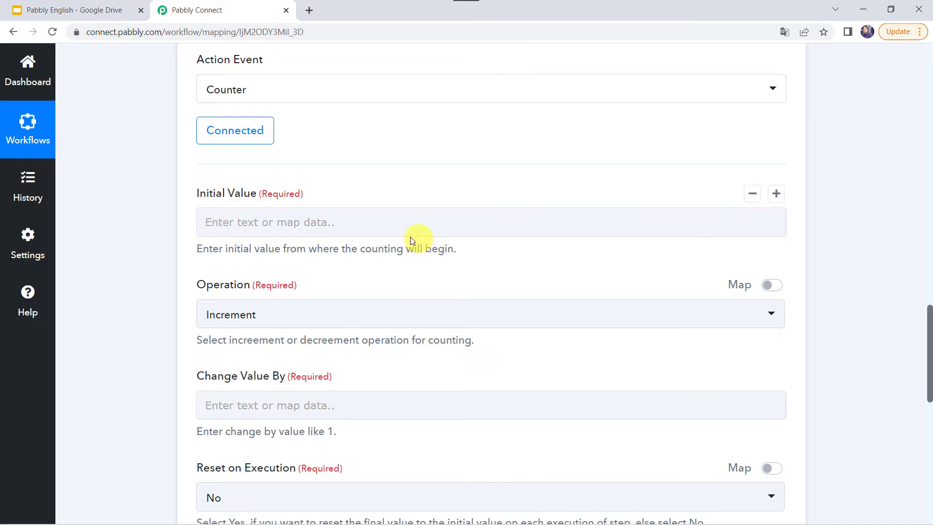
{"action": "left_click", "coordinate": [286, 219]}
{"action": "type", "text": "1"}
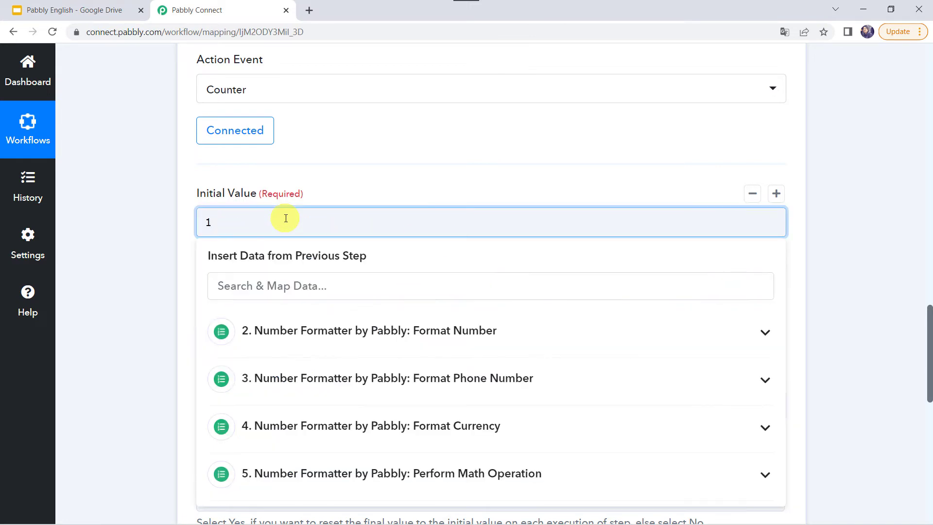
{"action": "left_click", "coordinate": [145, 239]}
{"action": "scroll", "coordinate": [145, 239], "scroll_direction": "down", "scroll_amount": 2}
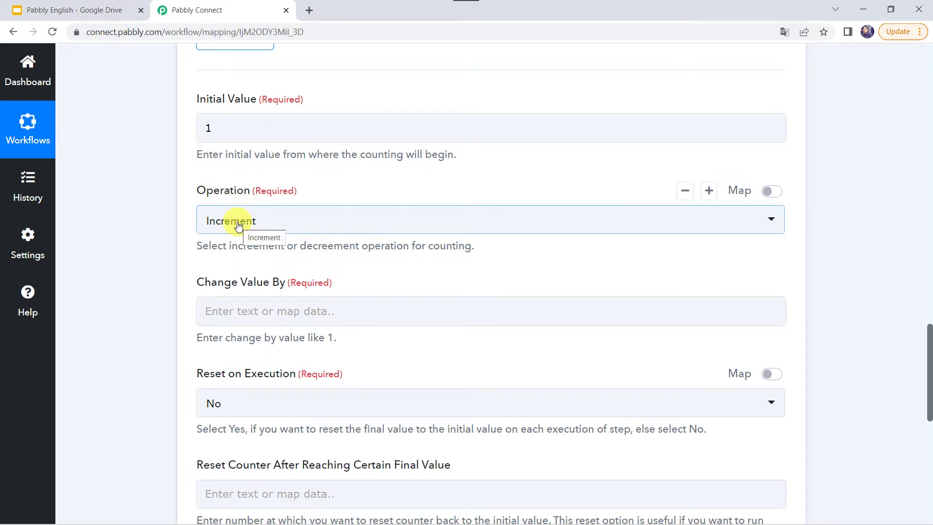
Keep Increment as the counting operation and set Change Value By to 1
{"action": "left_click", "coordinate": [238, 226]}
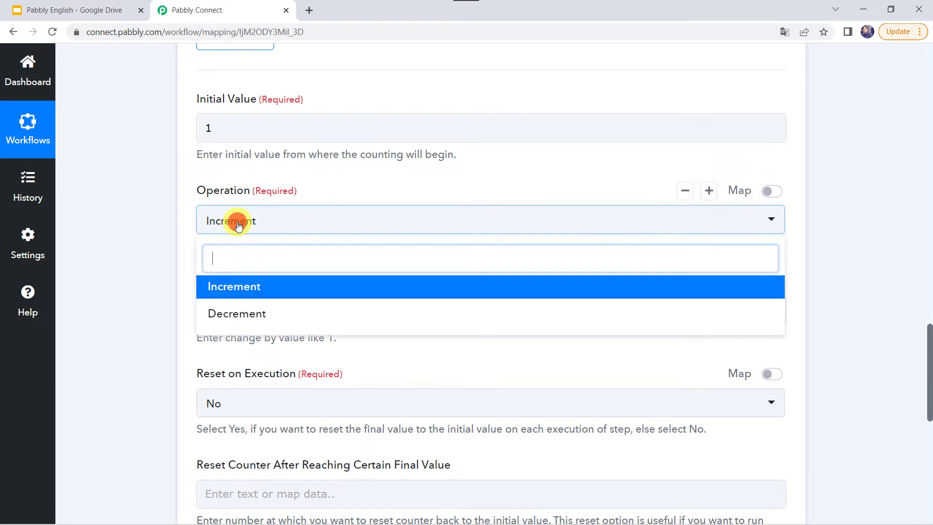
{"action": "left_click", "coordinate": [269, 288]}
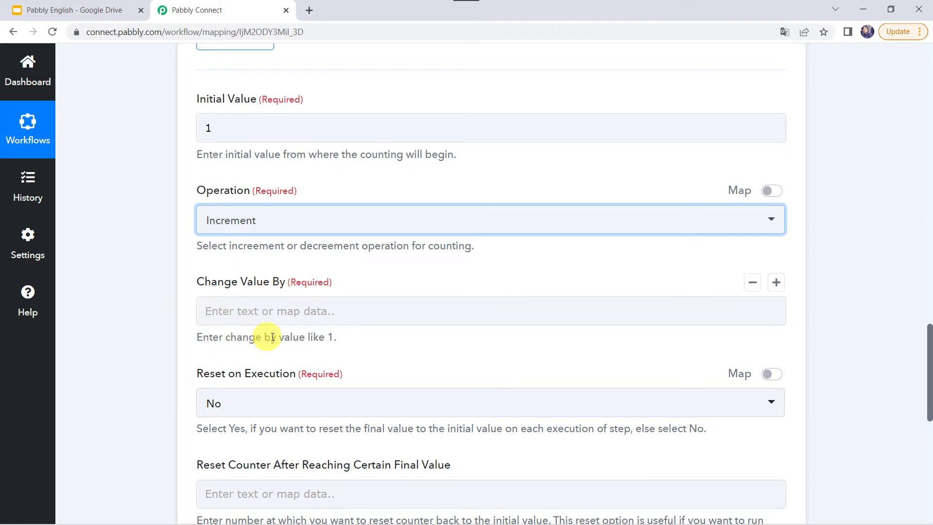
{"action": "left_click", "coordinate": [262, 311]}
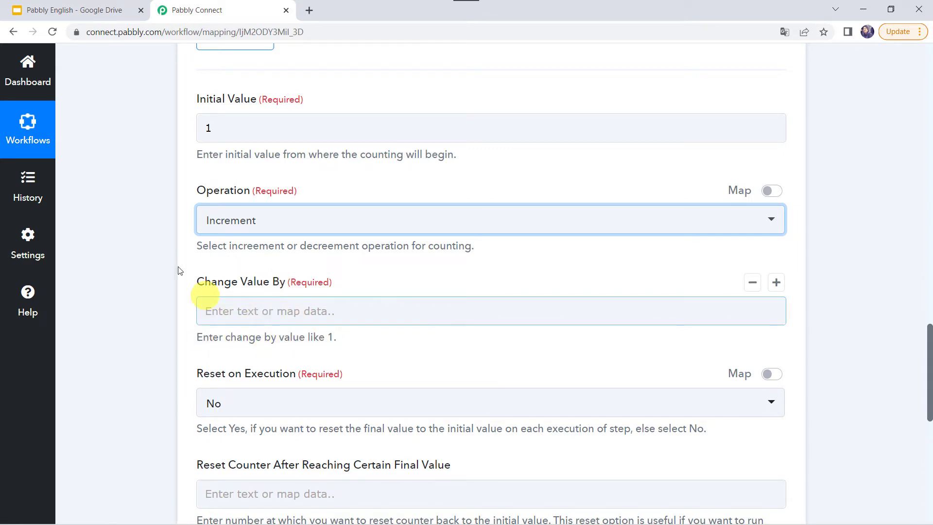
{"action": "left_click", "coordinate": [255, 138]}
{"action": "left_click", "coordinate": [232, 304]}
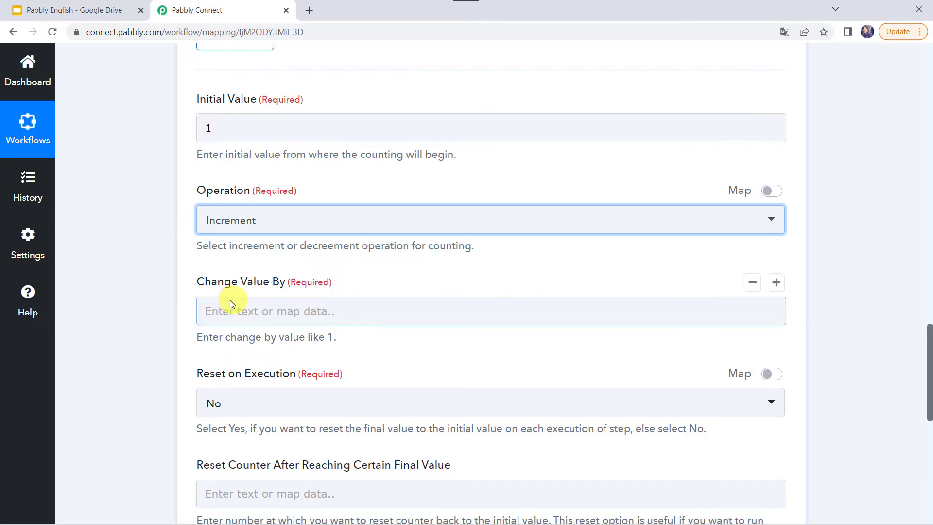
{"action": "left_click", "coordinate": [231, 303]}
{"action": "type", "text": "1"}
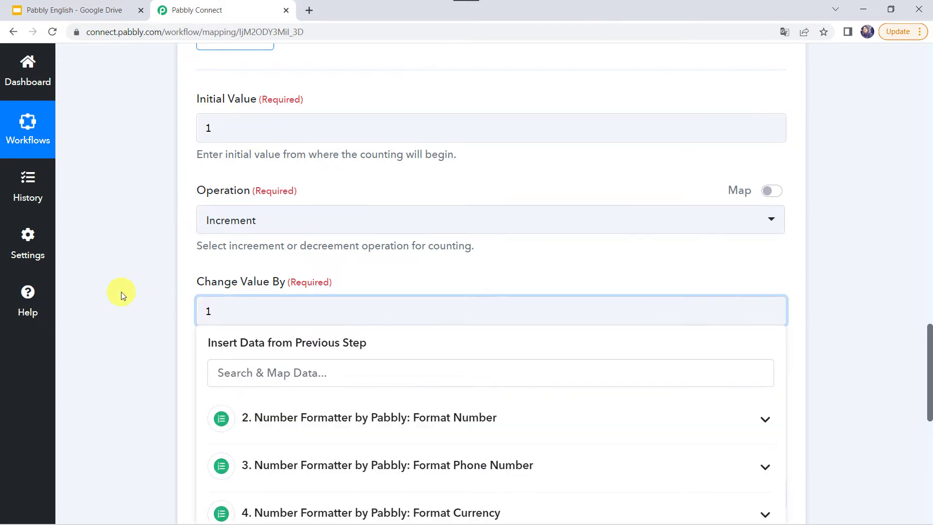
{"action": "left_click", "coordinate": [121, 291]}
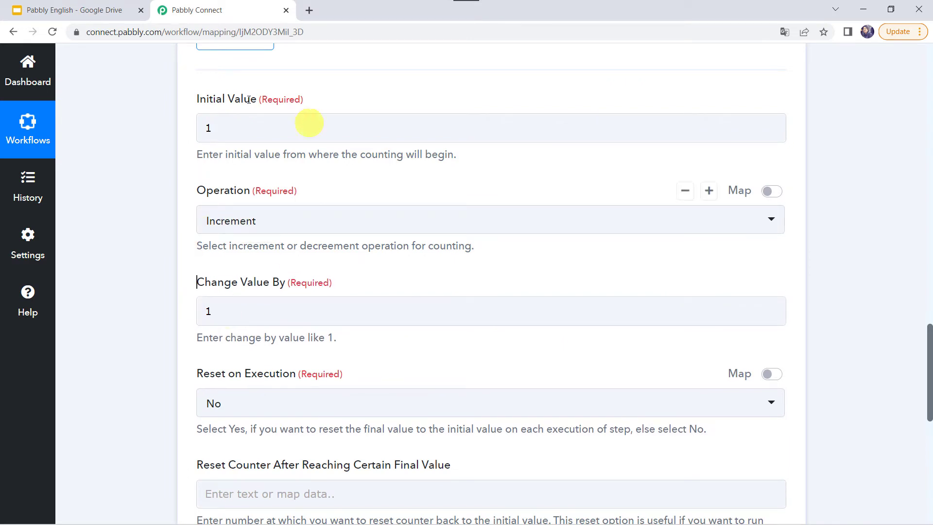
{"action": "scroll", "coordinate": [167, 315], "scroll_direction": "down", "scroll_amount": 1}
{"action": "scroll", "coordinate": [167, 315], "scroll_direction": "down", "scroll_amount": 1}
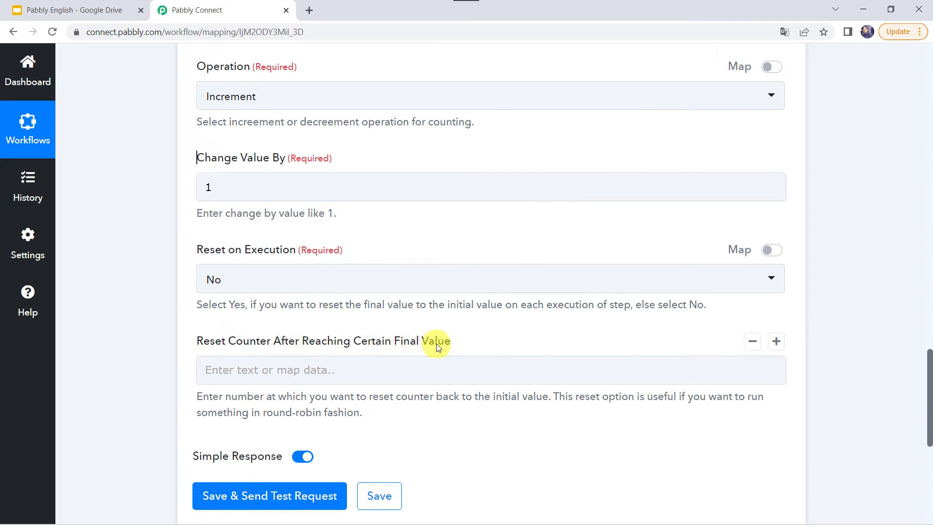
Set the counter to reset after reaching 5 and send a test request
{"action": "left_click", "coordinate": [226, 368]}
{"action": "type", "text": "5"}
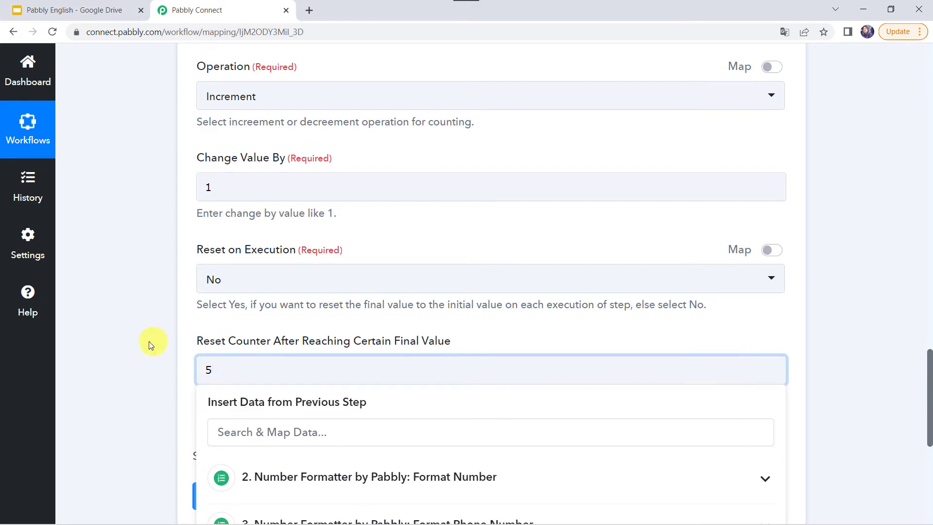
{"action": "left_click", "coordinate": [128, 355]}
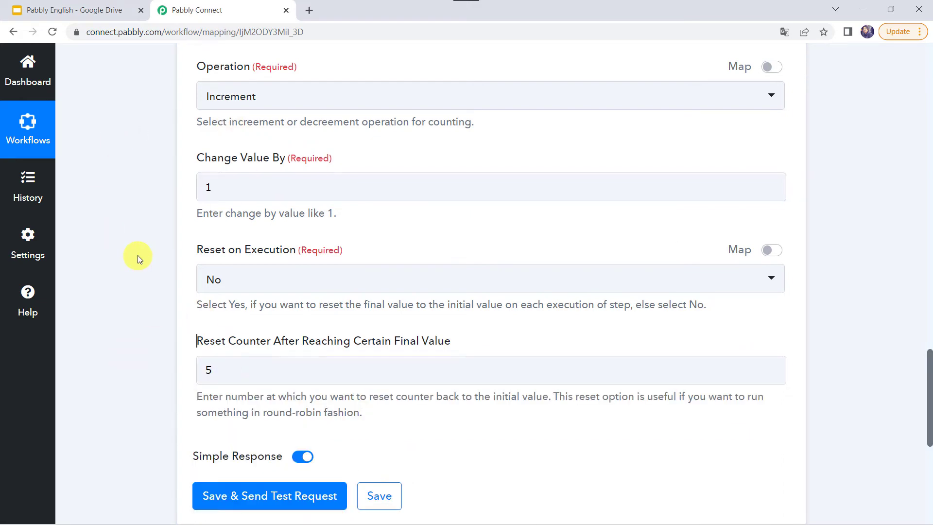
{"action": "scroll", "coordinate": [119, 276], "scroll_direction": "down", "scroll_amount": 2}
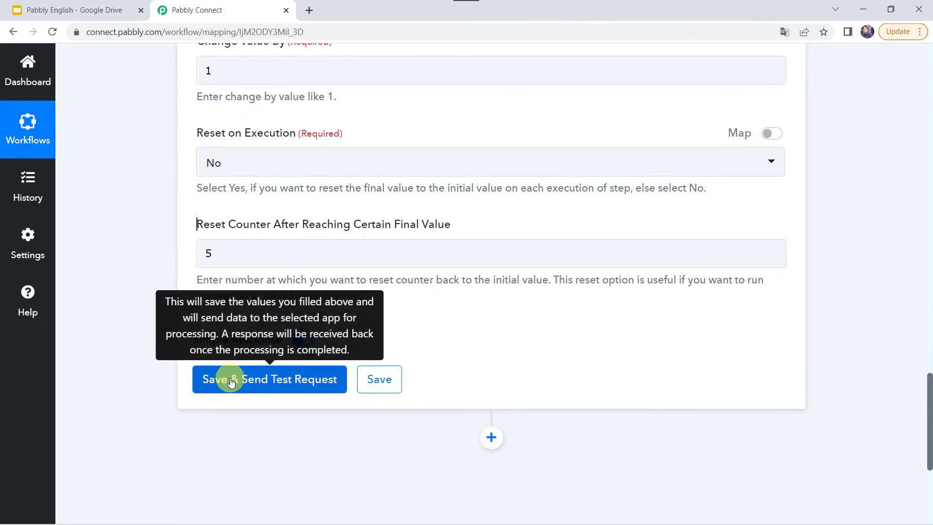
{"action": "left_click", "coordinate": [229, 380]}
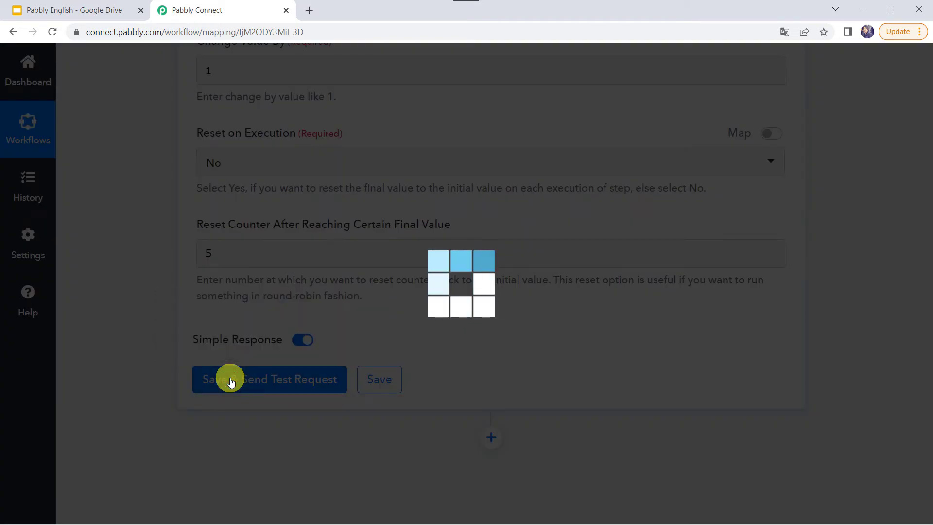
Rerun the test until the final value reaches 5 and wraps back to 1
{"action": "scroll", "coordinate": [234, 325], "scroll_direction": "down", "scroll_amount": 3}
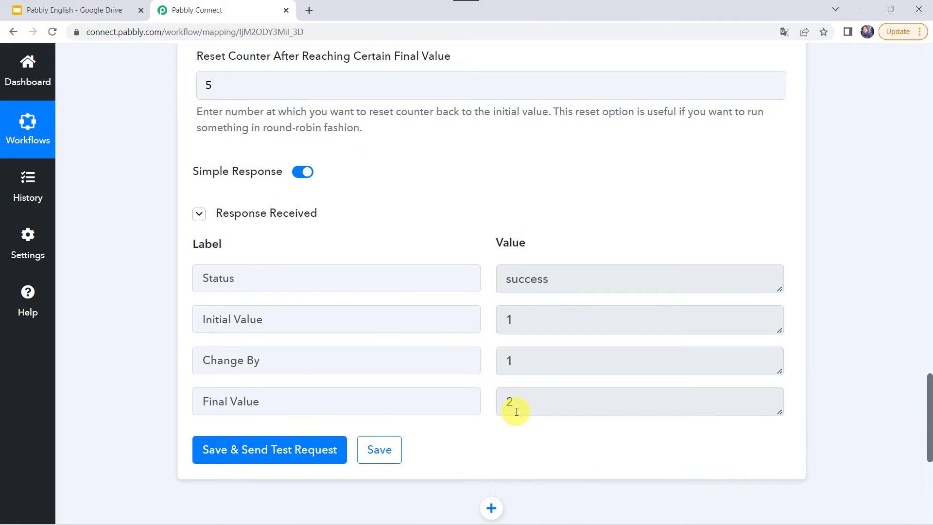
{"action": "left_click", "coordinate": [252, 452]}
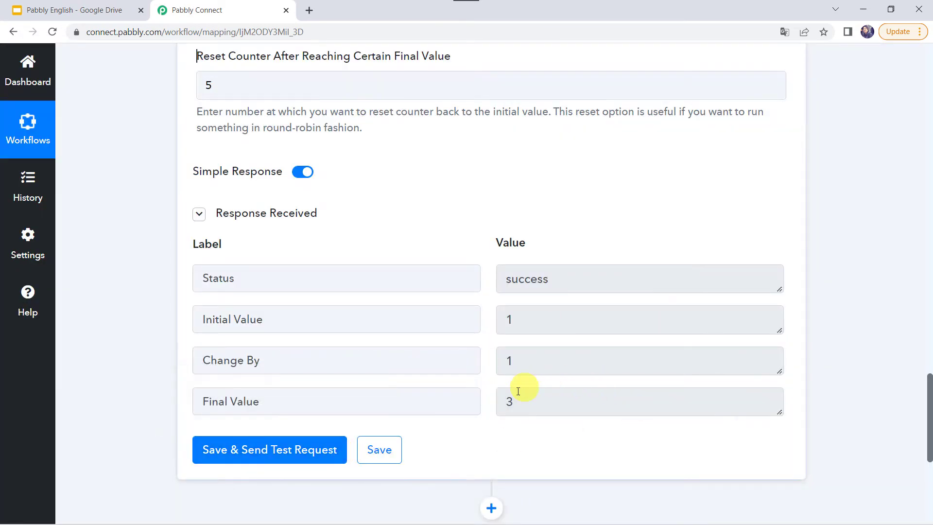
{"action": "left_click", "coordinate": [275, 452]}
{"action": "left_click", "coordinate": [240, 446]}
{"action": "left_click", "coordinate": [264, 447]}
Rerun the counter test five more times until the final value returns to 1
{"action": "left_click", "coordinate": [274, 451]}
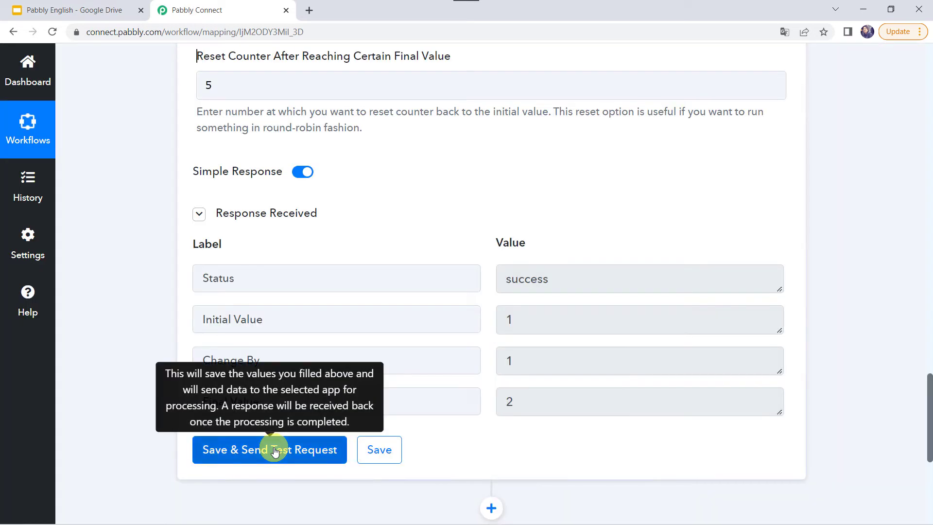
{"action": "left_click", "coordinate": [274, 451]}
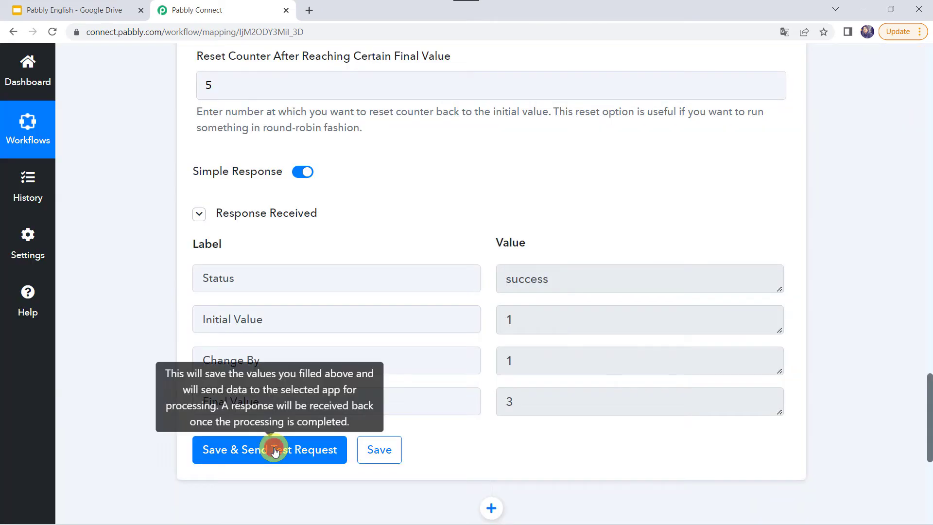
{"action": "left_click", "coordinate": [275, 451]}
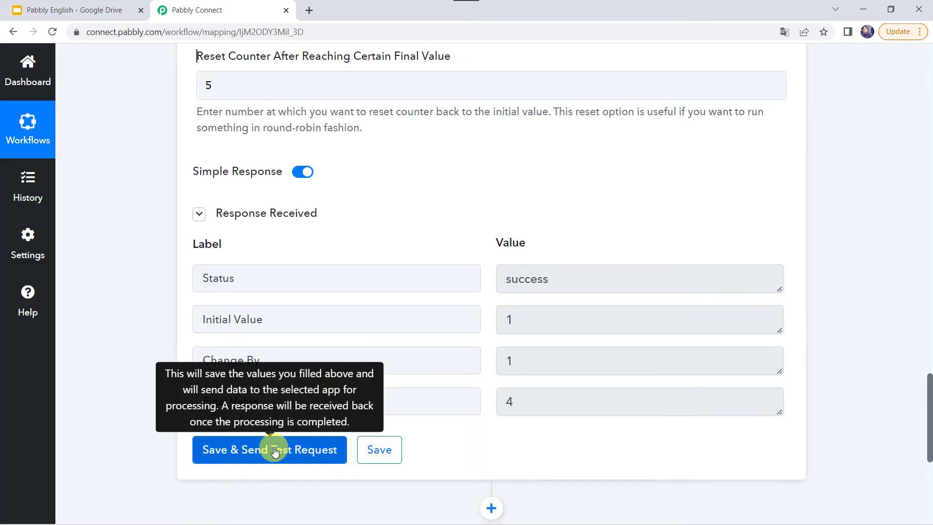
{"action": "left_click", "coordinate": [274, 451]}
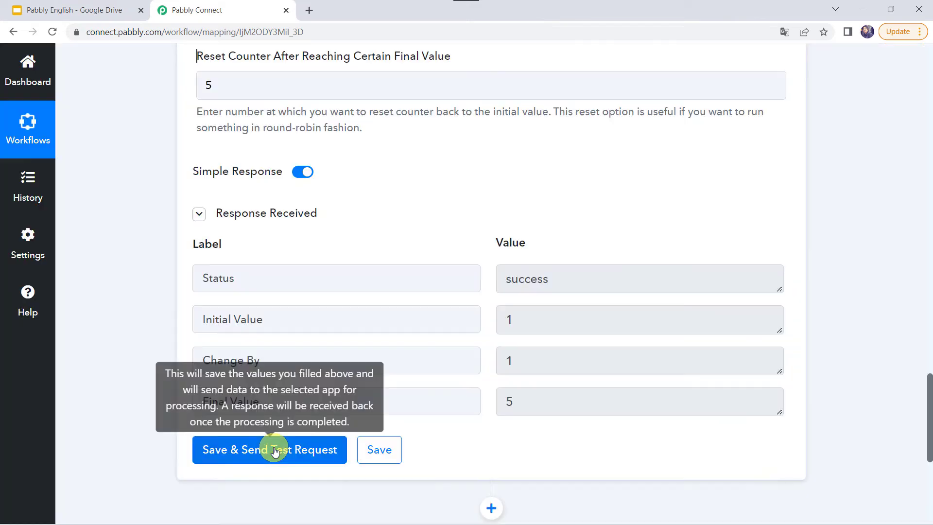
{"action": "left_click", "coordinate": [275, 451]}
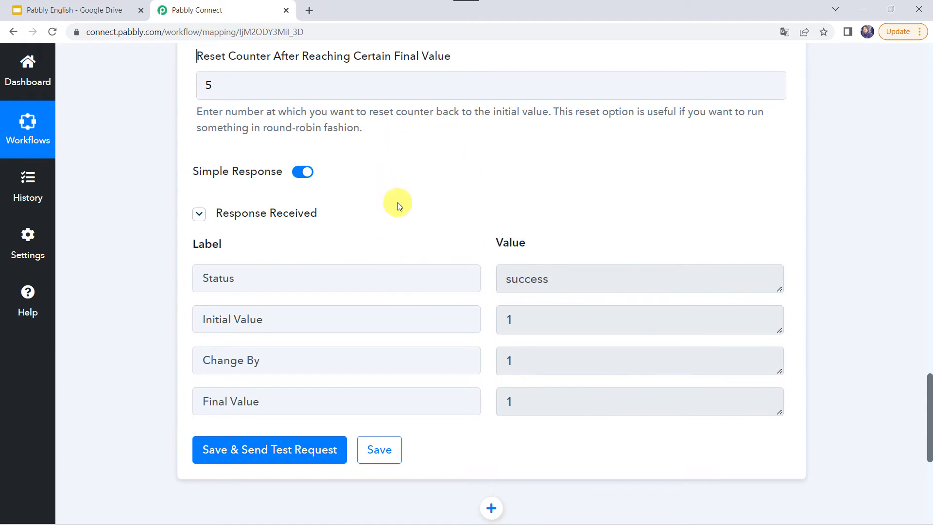
{"action": "scroll", "coordinate": [397, 206], "scroll_direction": "up", "scroll_amount": 12}
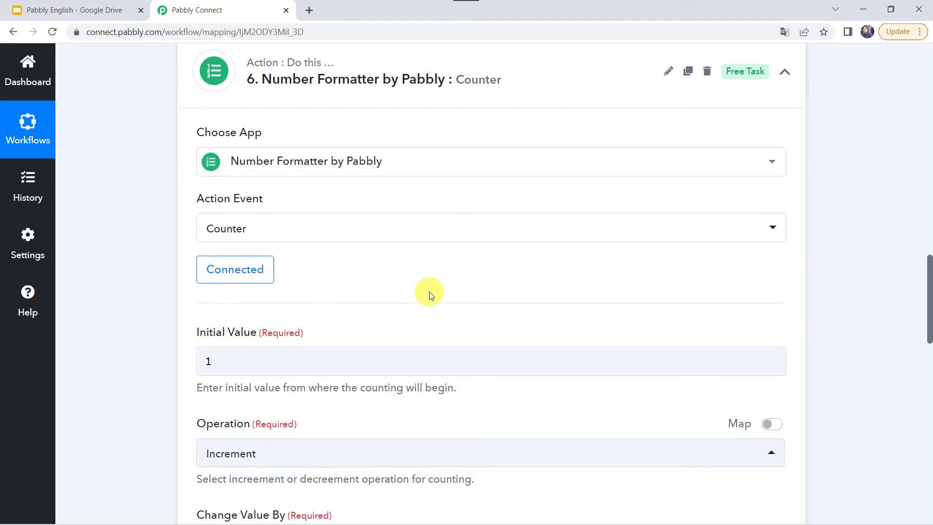
{"action": "scroll", "coordinate": [429, 291], "scroll_direction": "down", "scroll_amount": 3}
{"action": "scroll", "coordinate": [430, 291], "scroll_direction": "down", "scroll_amount": 12}
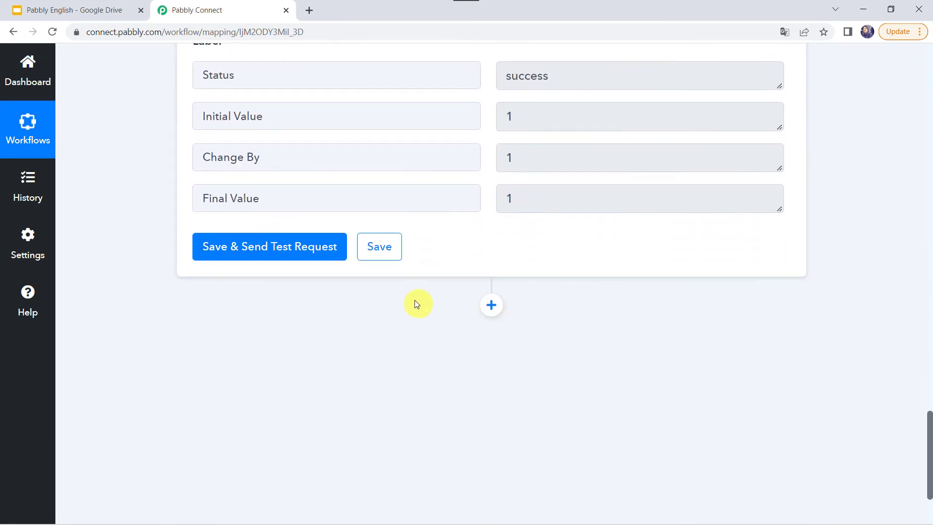
{"action": "scroll", "coordinate": [414, 304], "scroll_direction": "up", "scroll_amount": 10}
{"action": "scroll", "coordinate": [414, 304], "scroll_direction": "up", "scroll_amount": 5}
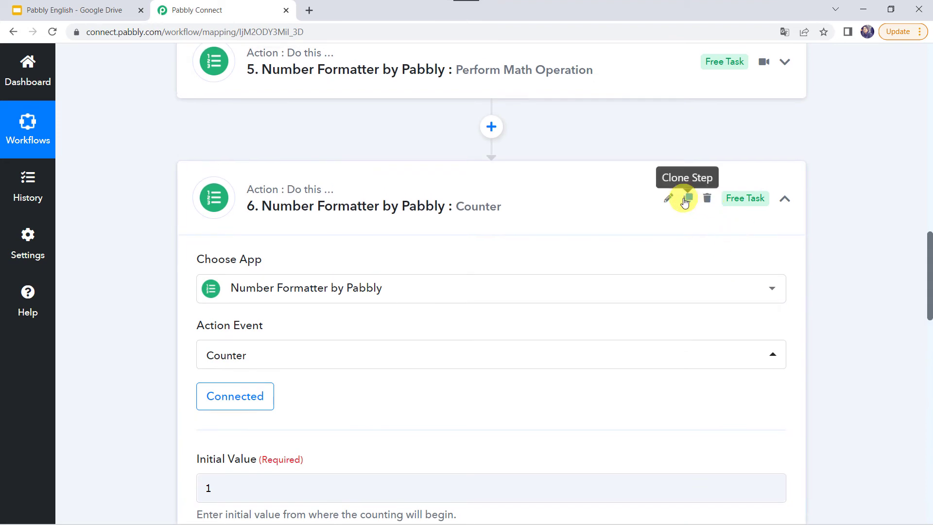
Clone the Counter step 6 to create a new step 7
{"action": "left_click", "coordinate": [688, 198]}
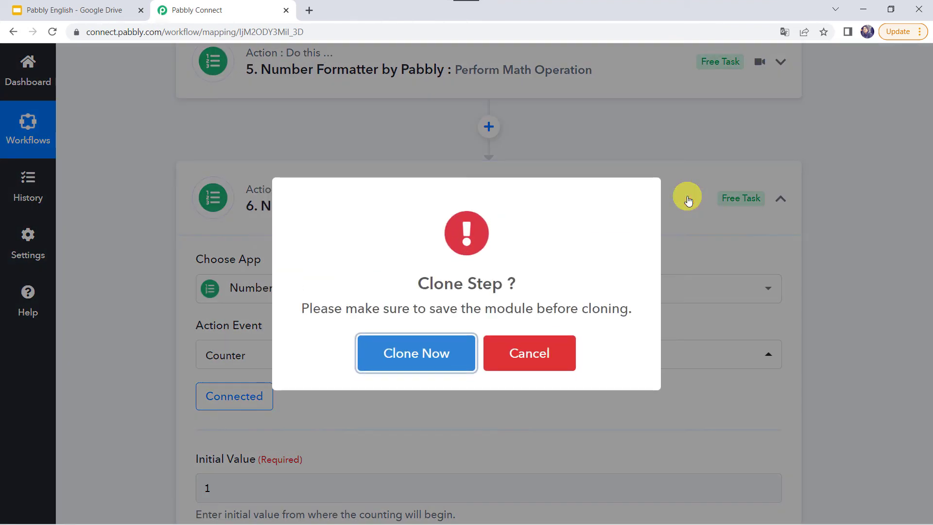
{"action": "left_click", "coordinate": [405, 367]}
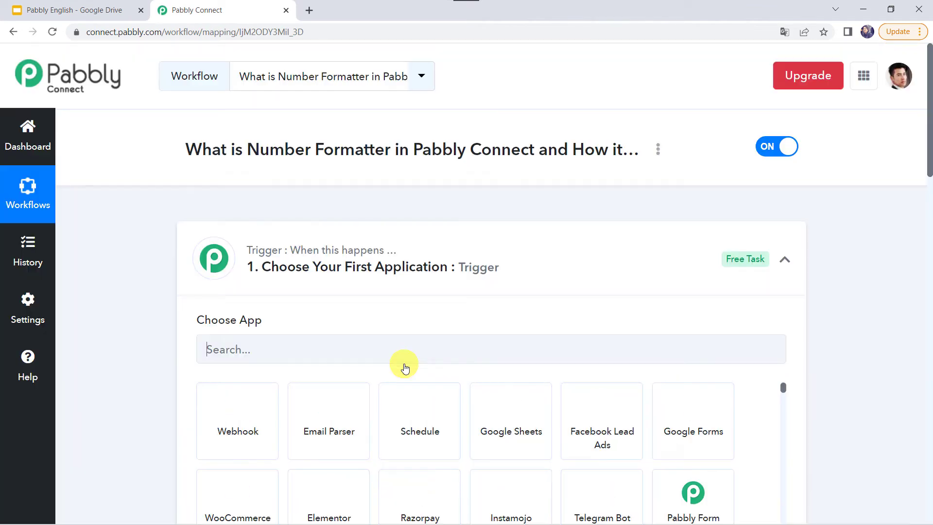
{"action": "scroll", "coordinate": [404, 367], "scroll_direction": "down", "scroll_amount": 10}
{"action": "scroll", "coordinate": [404, 367], "scroll_direction": "down", "scroll_amount": 12}
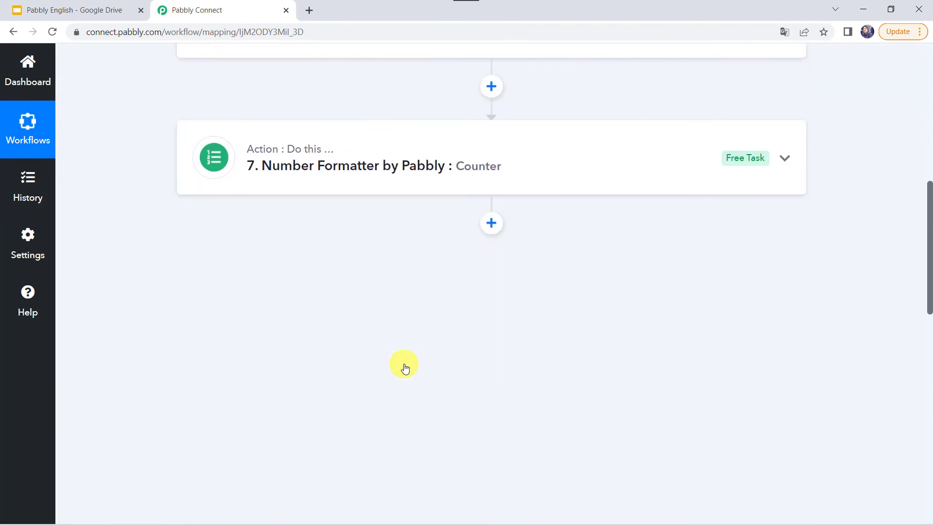
Change step 7's action event to Decimal Conversion and connect it
{"action": "left_click", "coordinate": [372, 167]}
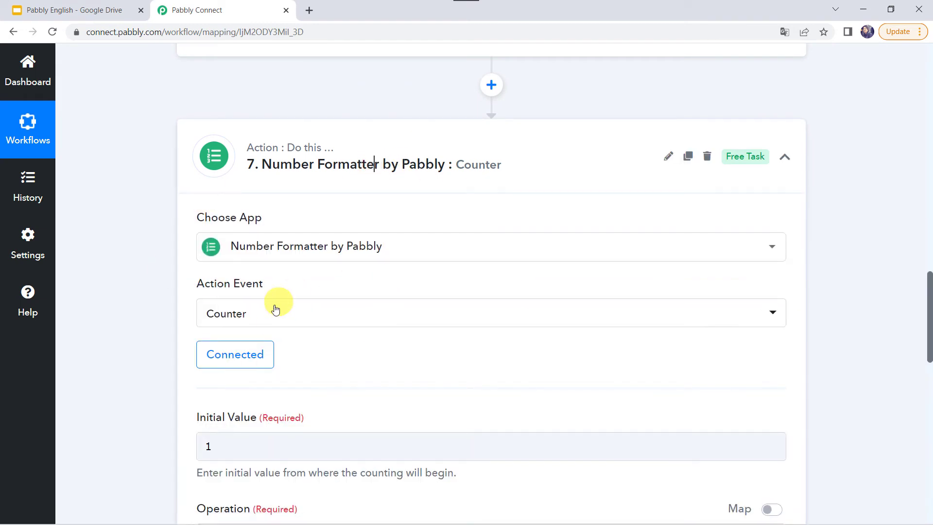
{"action": "left_click", "coordinate": [278, 323]}
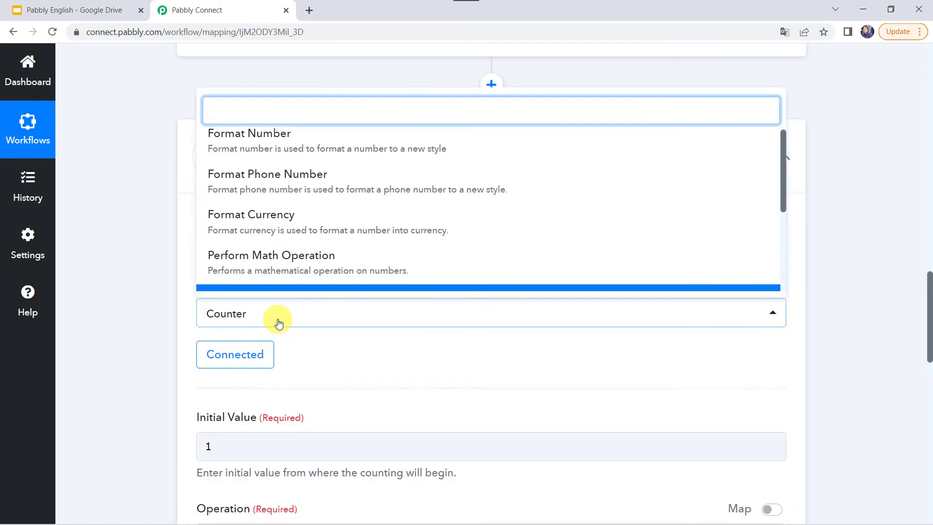
{"action": "scroll", "coordinate": [313, 206], "scroll_direction": "down", "scroll_amount": 3}
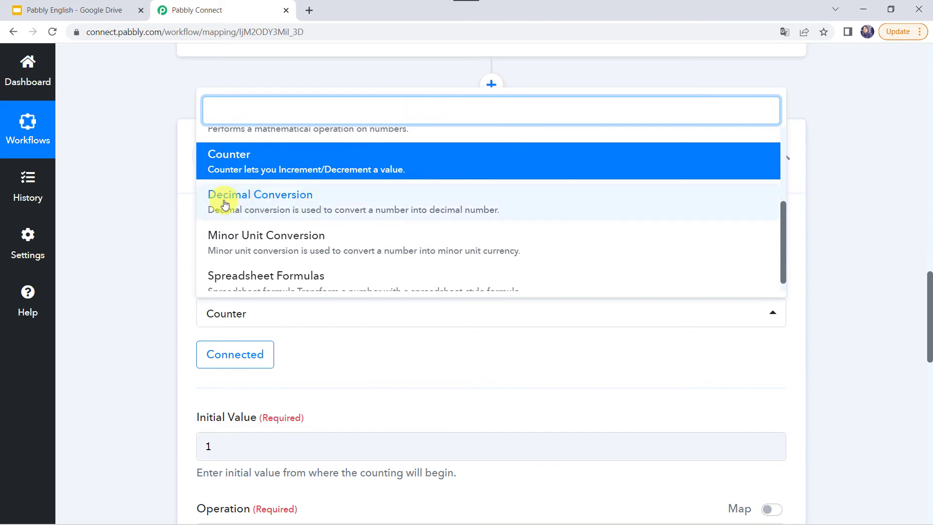
{"action": "left_click", "coordinate": [279, 201]}
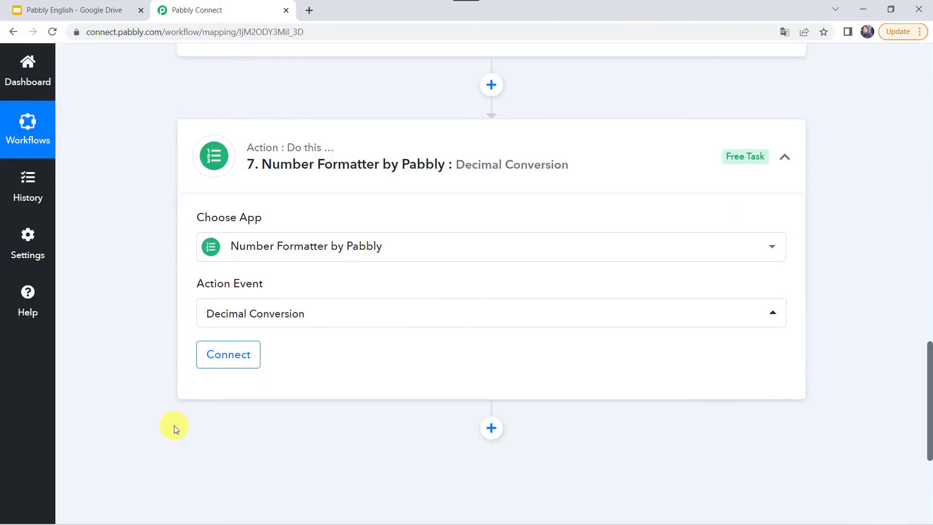
{"action": "left_click", "coordinate": [223, 366]}
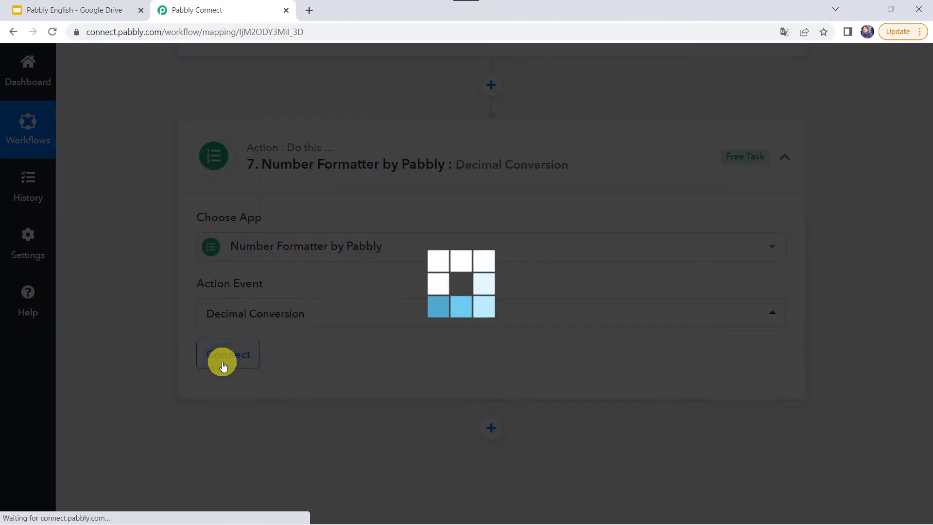
Enter Number 5000 with Decimal Length 1, then save and send a test request
{"action": "scroll", "coordinate": [223, 366], "scroll_direction": "down", "scroll_amount": 4}
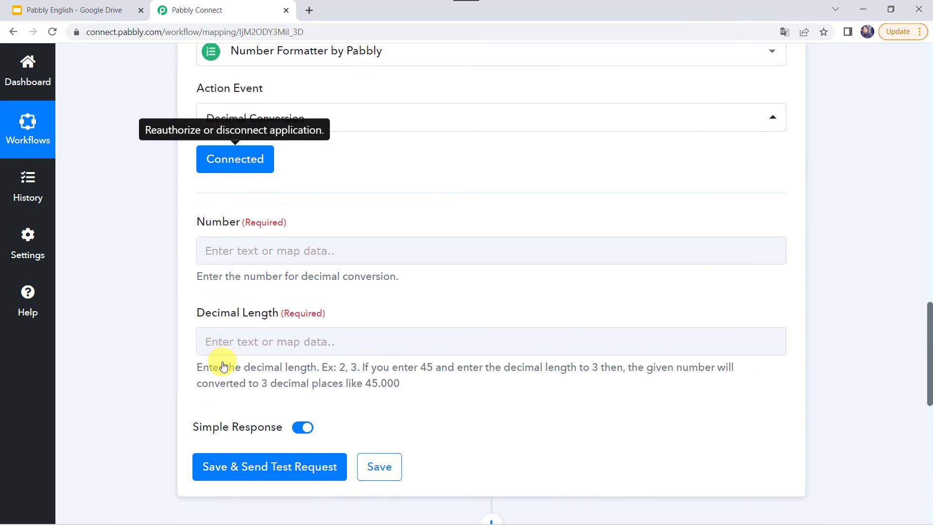
{"action": "left_click", "coordinate": [219, 244]}
{"action": "left_click", "coordinate": [219, 244]}
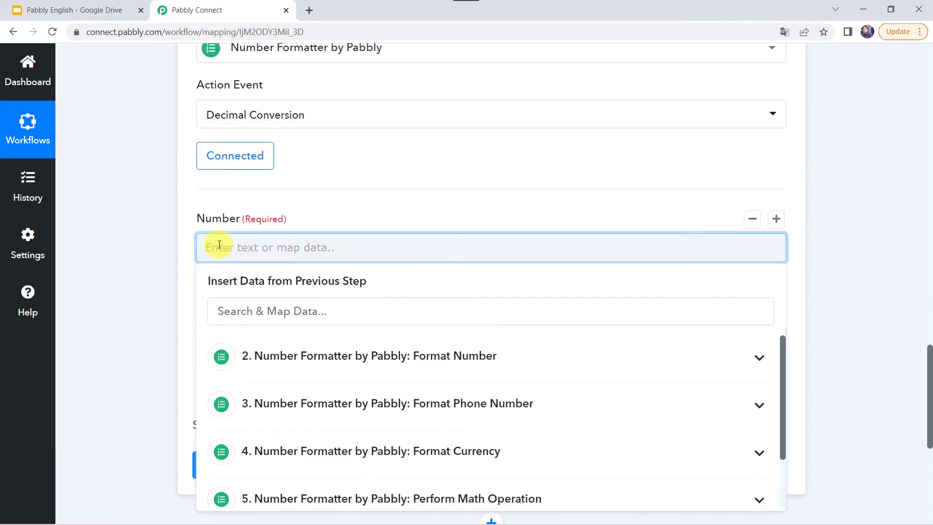
{"action": "type", "text": "5000"}
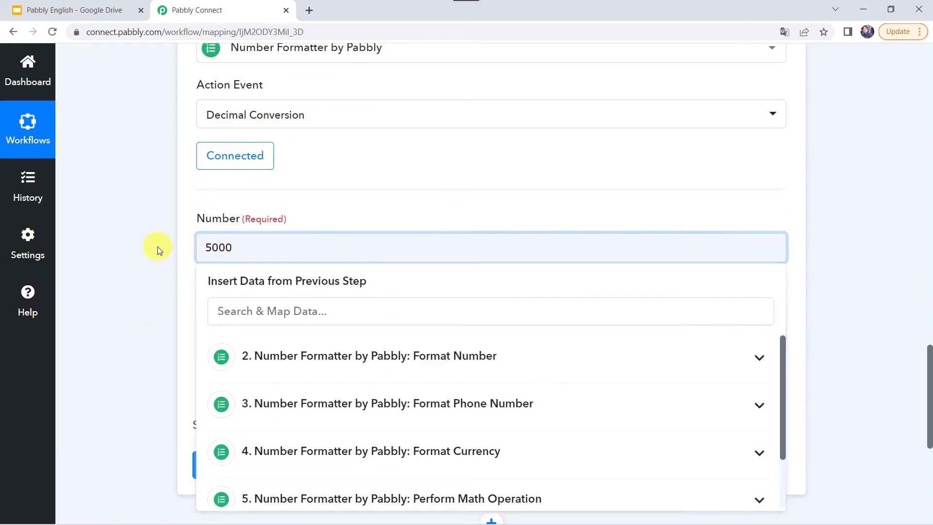
{"action": "left_click", "coordinate": [157, 247]}
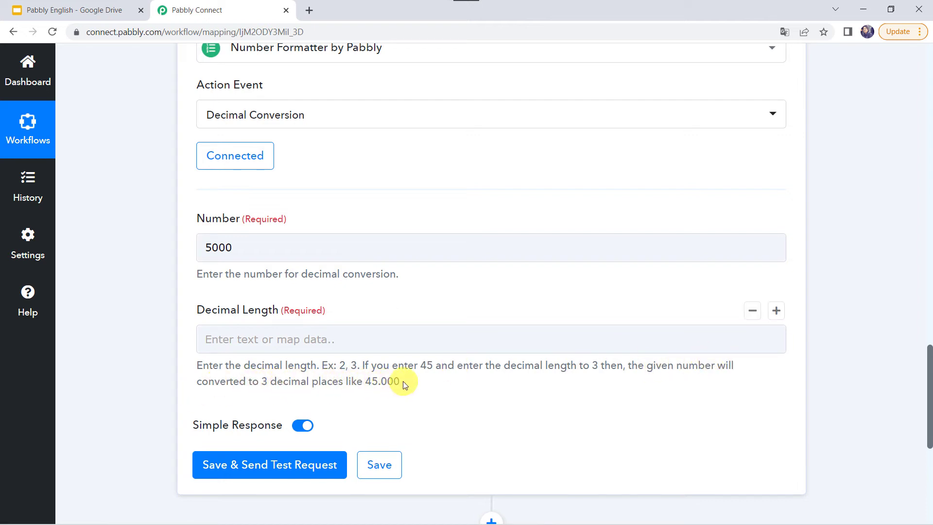
{"action": "left_click", "coordinate": [248, 343]}
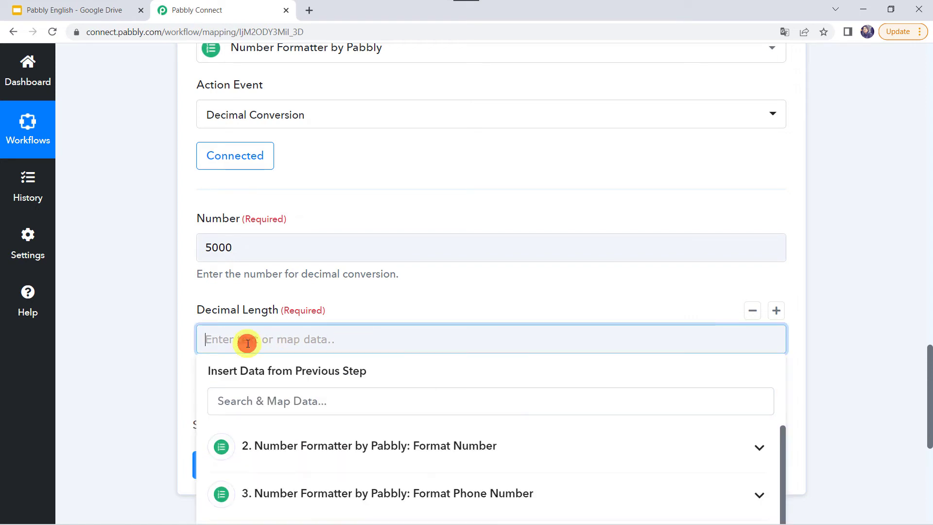
{"action": "type", "text": "1"}
{"action": "left_click", "coordinate": [138, 346]}
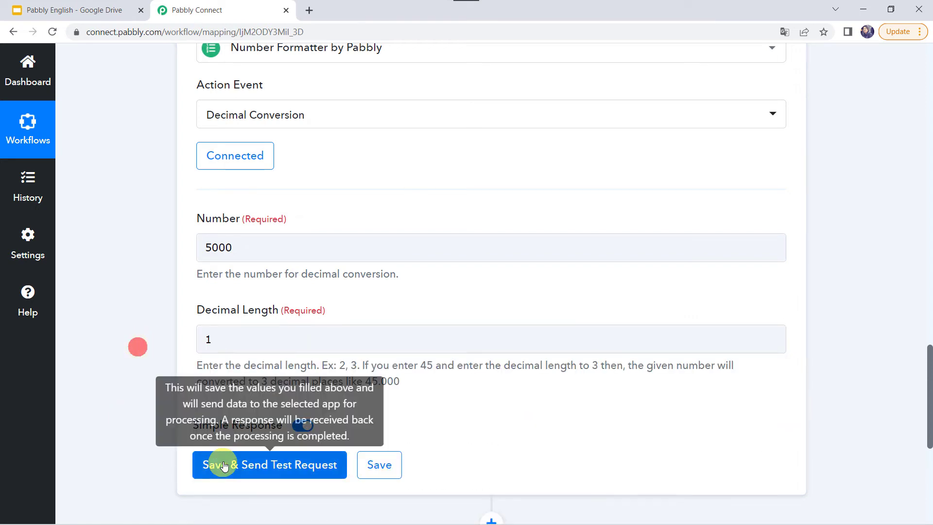
{"action": "left_click", "coordinate": [237, 463]}
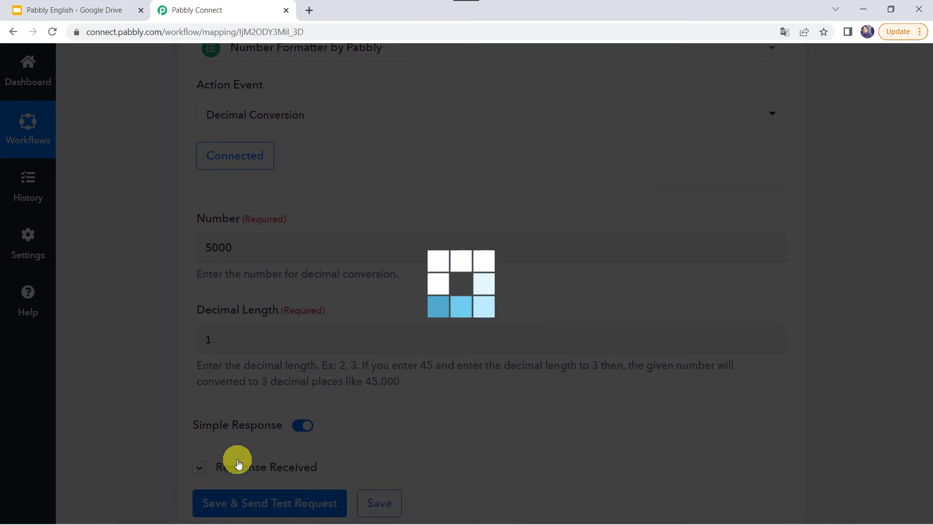
Change Decimal Length to 2 and re-test, getting 5000.00
{"action": "scroll", "coordinate": [437, 369], "scroll_direction": "down", "scroll_amount": 1}
{"action": "scroll", "coordinate": [437, 369], "scroll_direction": "down", "scroll_amount": 2}
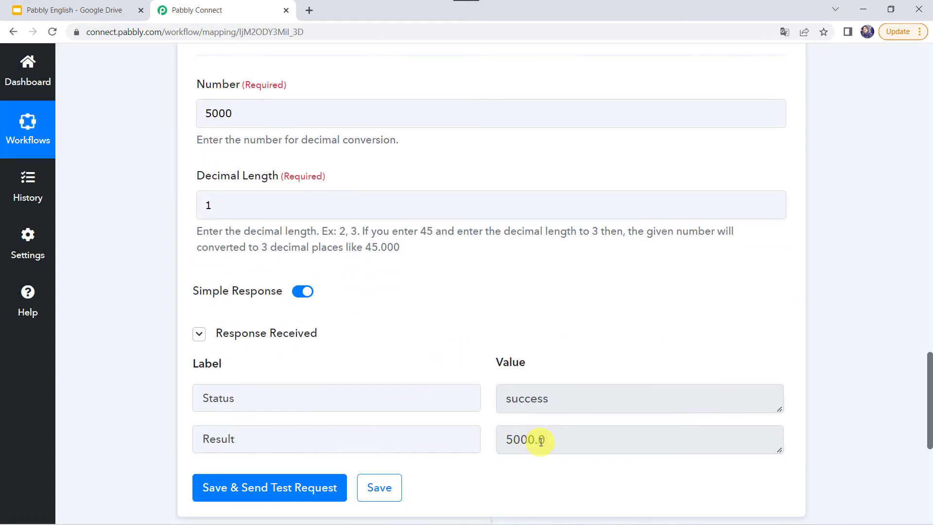
{"action": "left_click", "coordinate": [225, 202]}
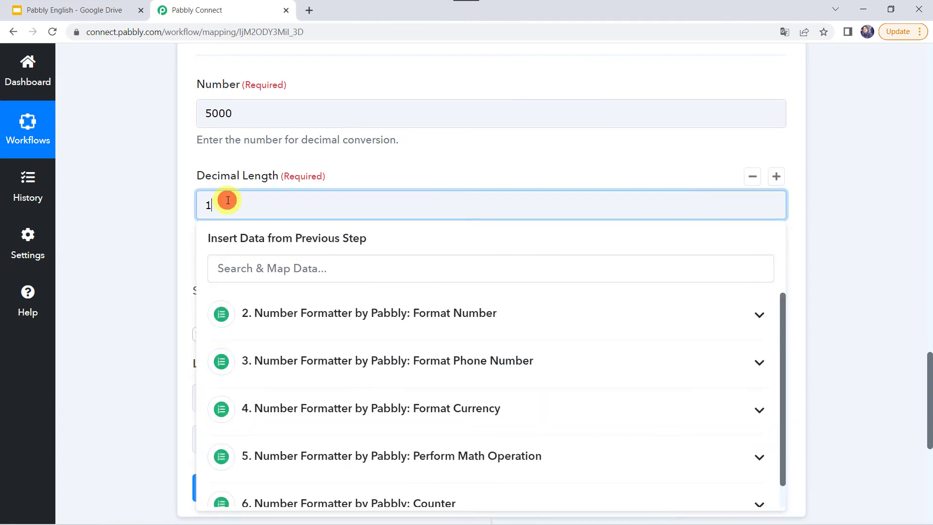
{"action": "key", "text": "BackSpace"}
{"action": "type", "text": "2"}
{"action": "left_click", "coordinate": [146, 308]}
{"action": "left_click", "coordinate": [246, 487]}
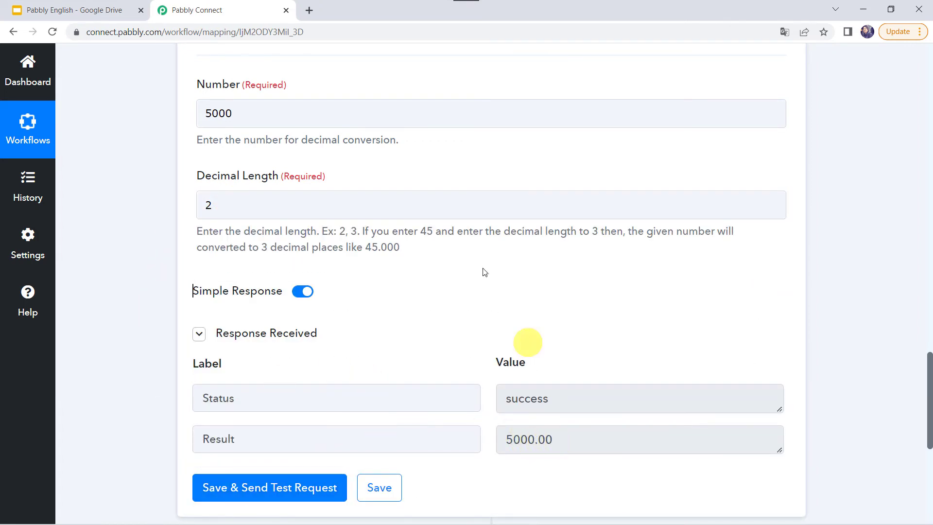
Change Decimal Length to 3 and re-test, getting 5000.000
{"action": "left_click", "coordinate": [248, 205]}
{"action": "key", "text": "BackSpace"}
{"action": "type", "text": "3"}
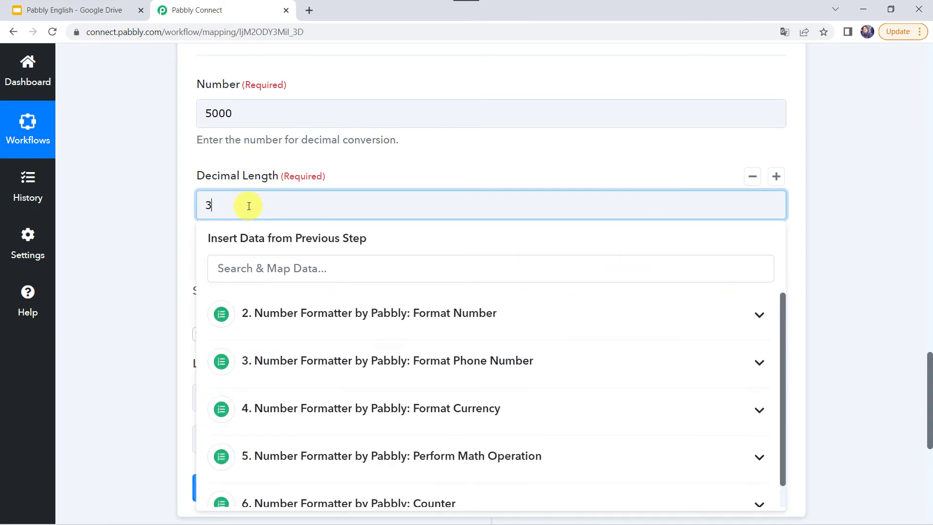
{"action": "left_click", "coordinate": [115, 283]}
{"action": "left_click", "coordinate": [222, 486]}
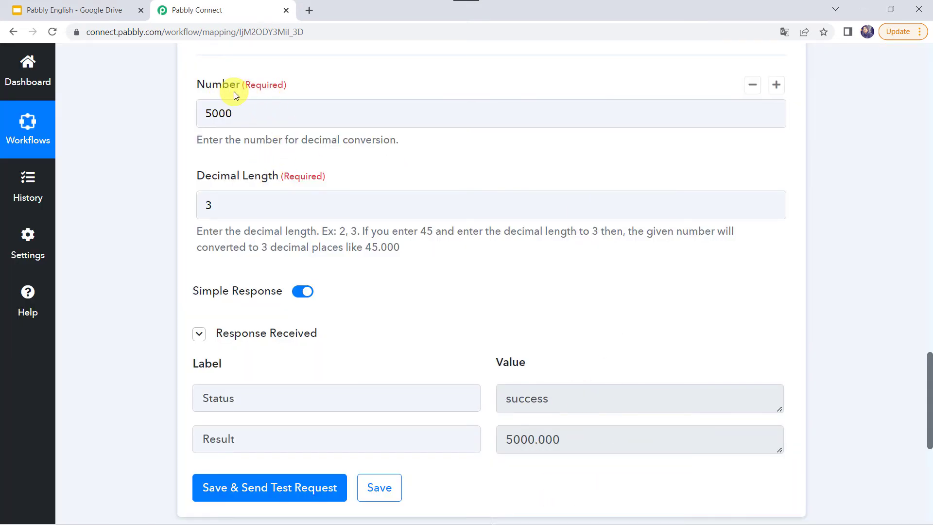
{"action": "scroll", "coordinate": [234, 92], "scroll_direction": "up", "scroll_amount": 1}
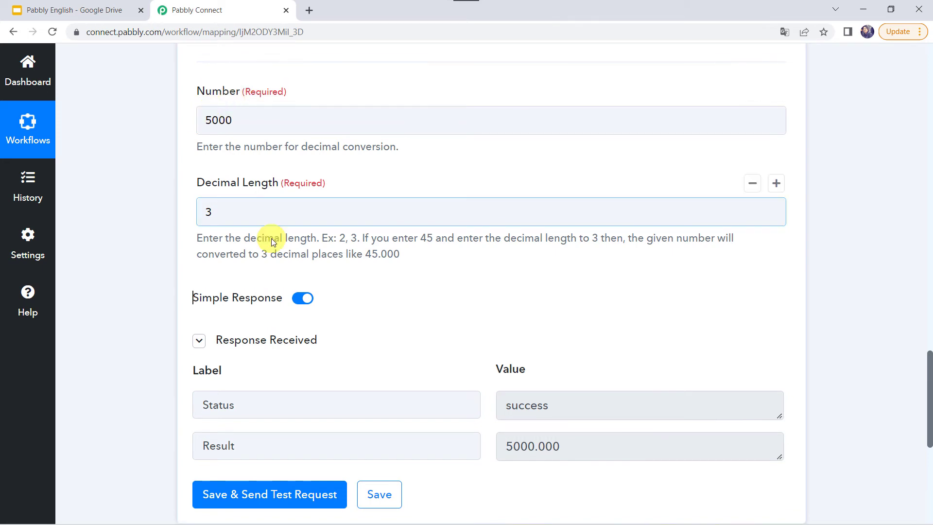
{"action": "scroll", "coordinate": [151, 333], "scroll_direction": "down", "scroll_amount": 8}
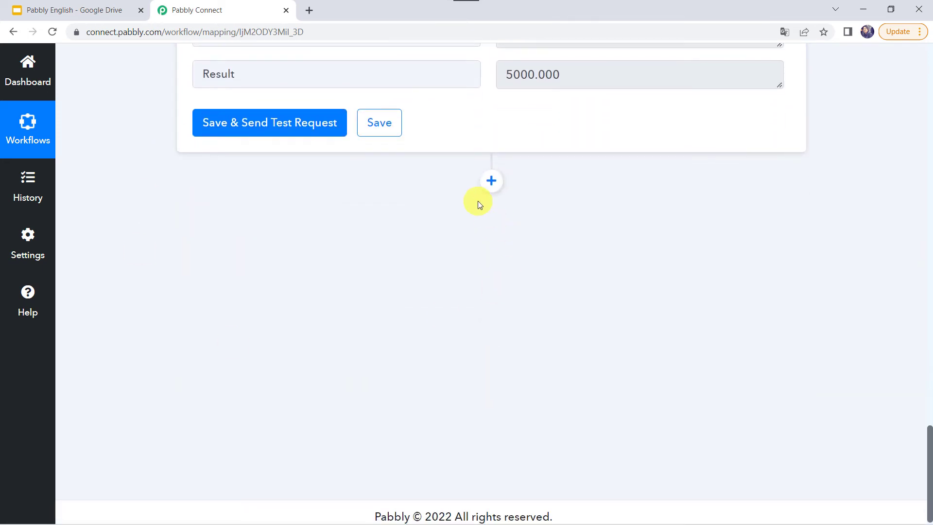
Add a new Number Formatter by Pabbly action step after step 7
{"action": "left_click", "coordinate": [495, 191]}
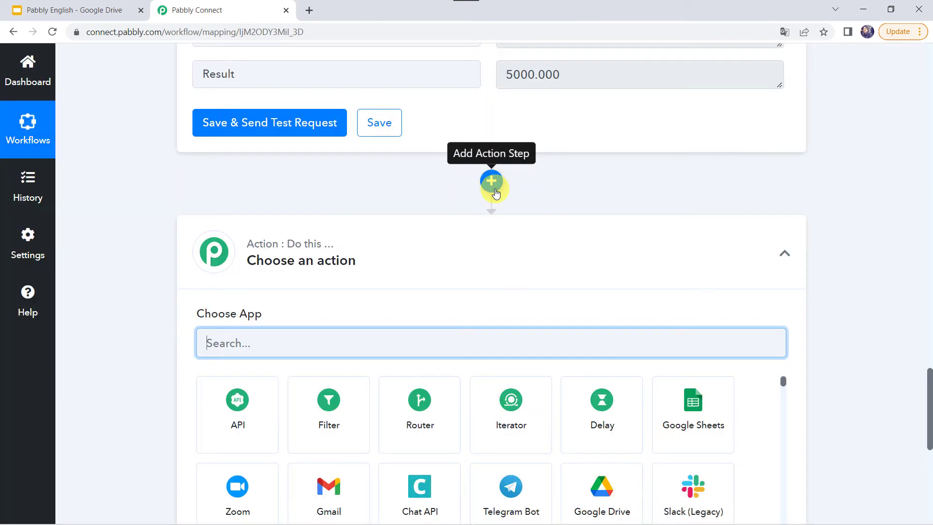
{"action": "type", "text": "num"}
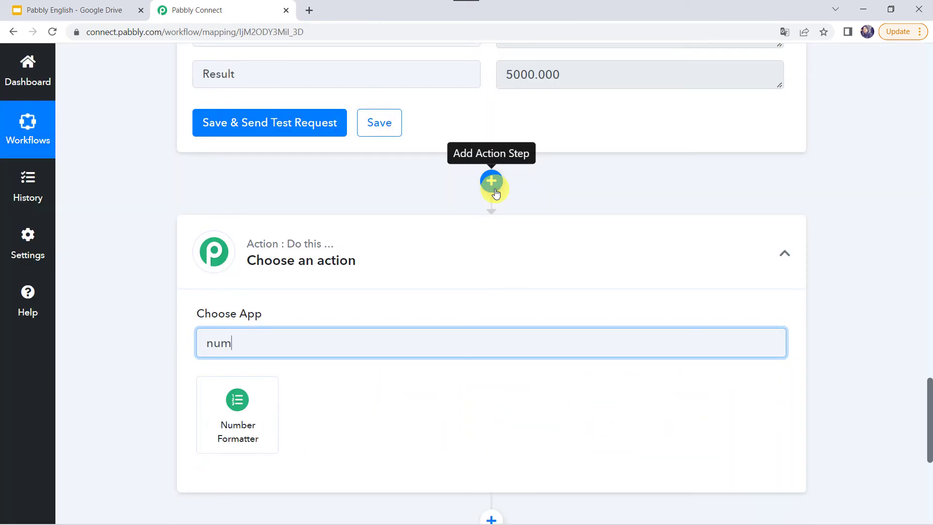
{"action": "left_click", "coordinate": [219, 428]}
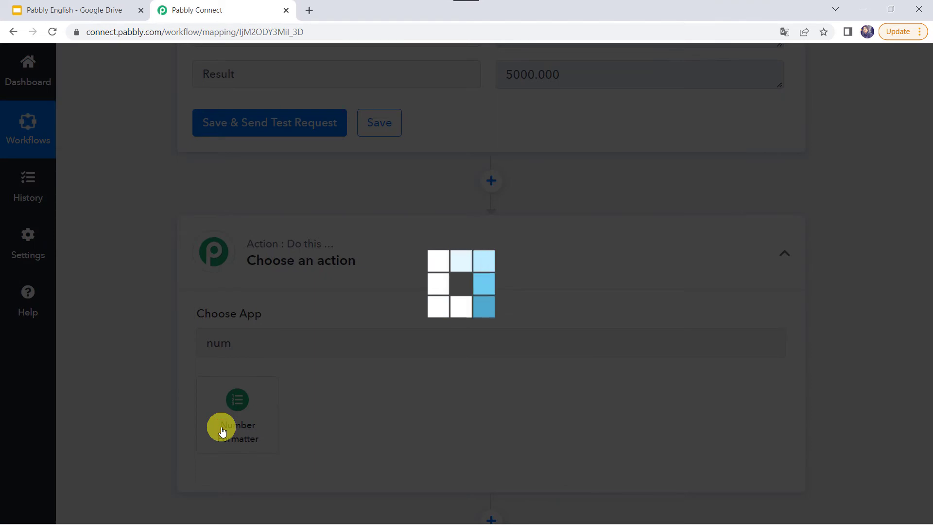
Set the new step's action event to Minor Unit Conversion and connect it
{"action": "scroll", "coordinate": [222, 431], "scroll_direction": "down", "scroll_amount": 2}
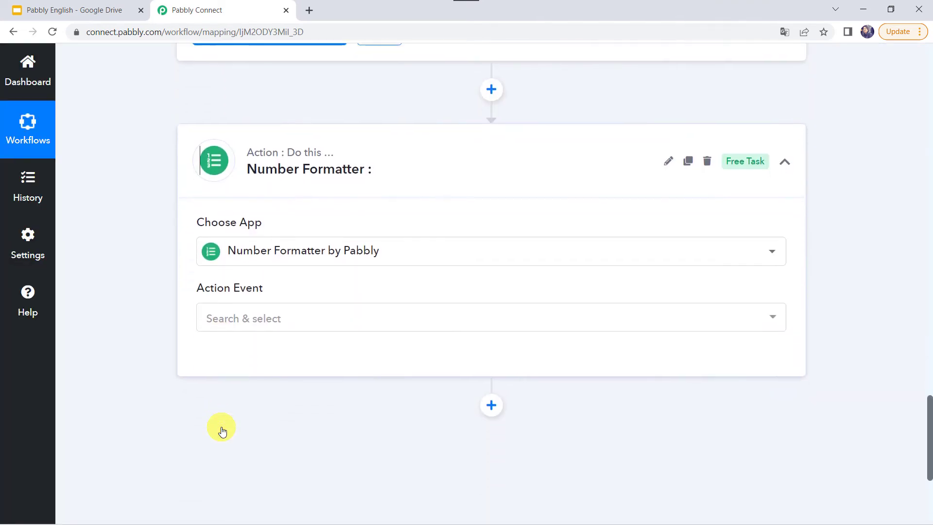
{"action": "left_click", "coordinate": [223, 321]}
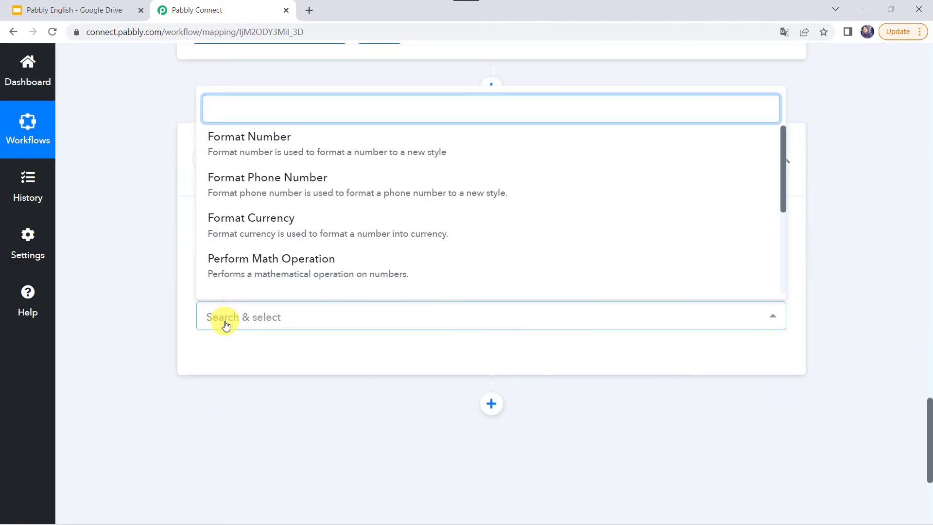
{"action": "scroll", "coordinate": [223, 322], "scroll_direction": "down", "scroll_amount": 2}
{"action": "scroll", "coordinate": [267, 432], "scroll_direction": "down", "scroll_amount": 3}
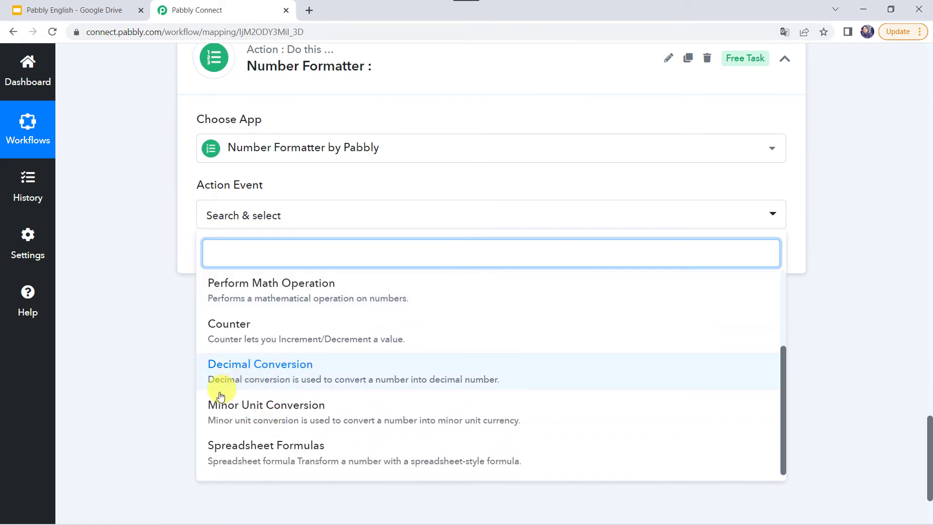
{"action": "left_click", "coordinate": [287, 411]}
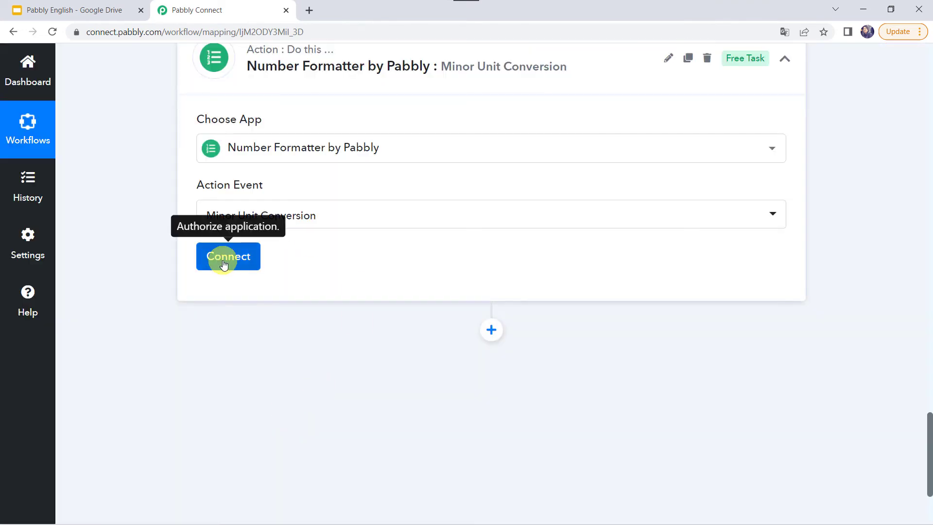
{"action": "left_click", "coordinate": [223, 263]}
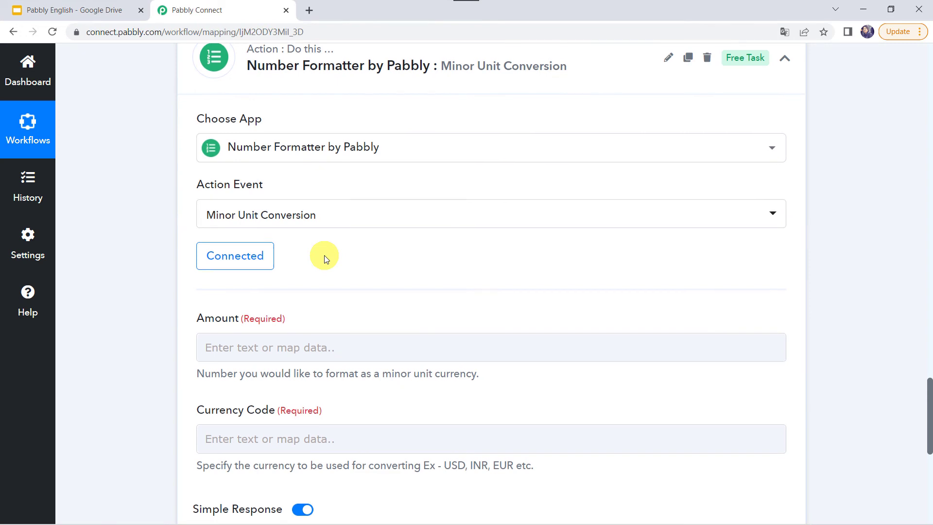
Enter Amount 1 and Currency Code INR, then save and send a test request
{"action": "scroll", "coordinate": [324, 255], "scroll_direction": "down", "scroll_amount": 3}
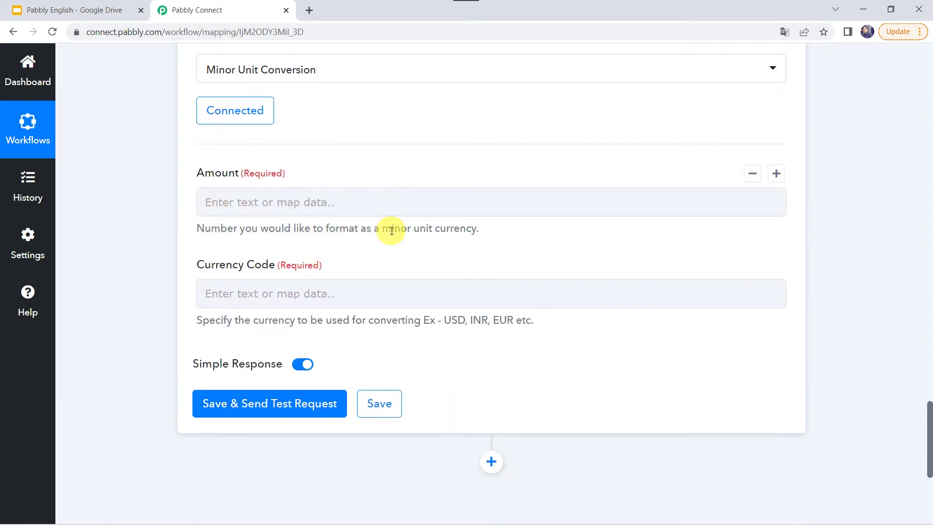
{"action": "left_click", "coordinate": [230, 201]}
{"action": "type", "text": "1"}
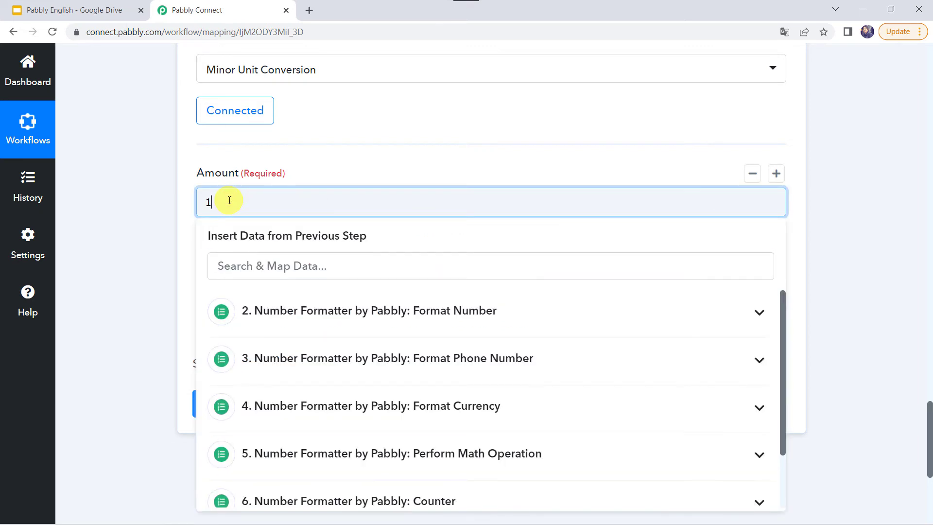
{"action": "left_click", "coordinate": [129, 206]}
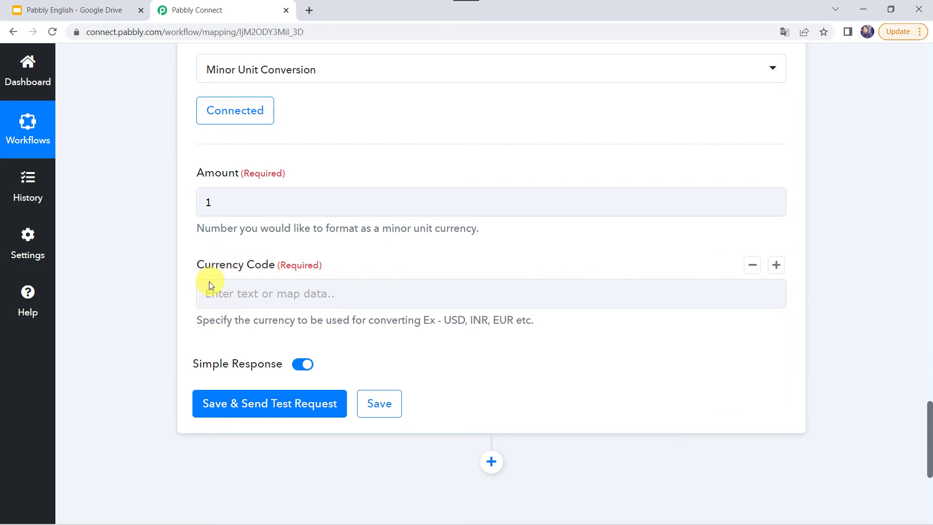
{"action": "left_click", "coordinate": [220, 294]}
{"action": "type", "text": "INR"}
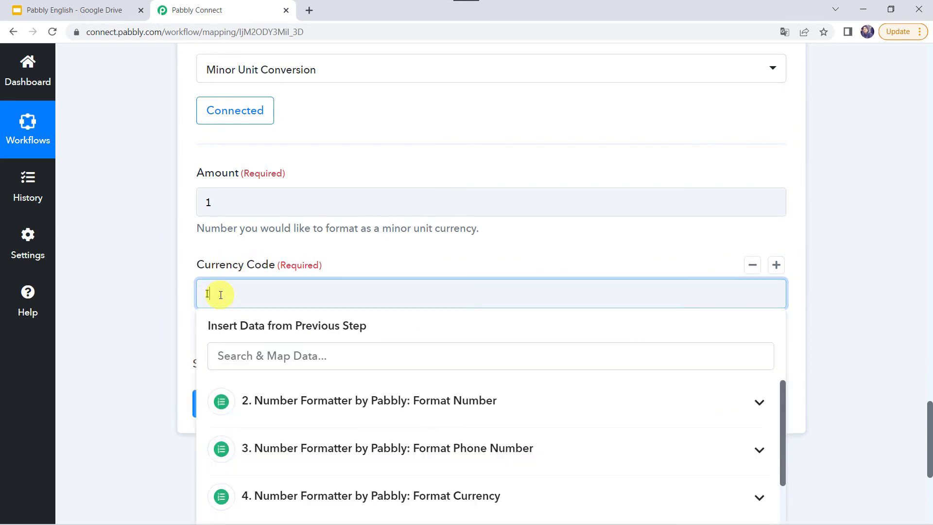
{"action": "left_click", "coordinate": [145, 294]}
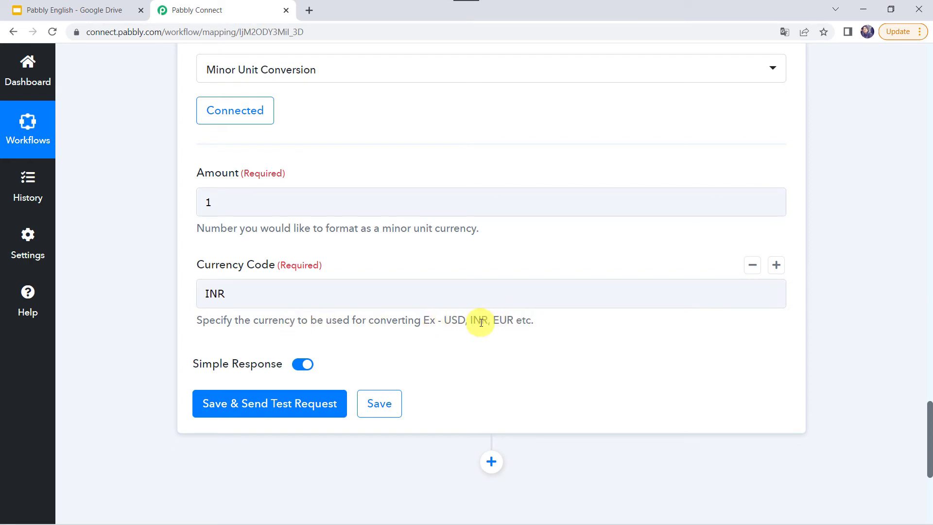
{"action": "left_click", "coordinate": [284, 299]}
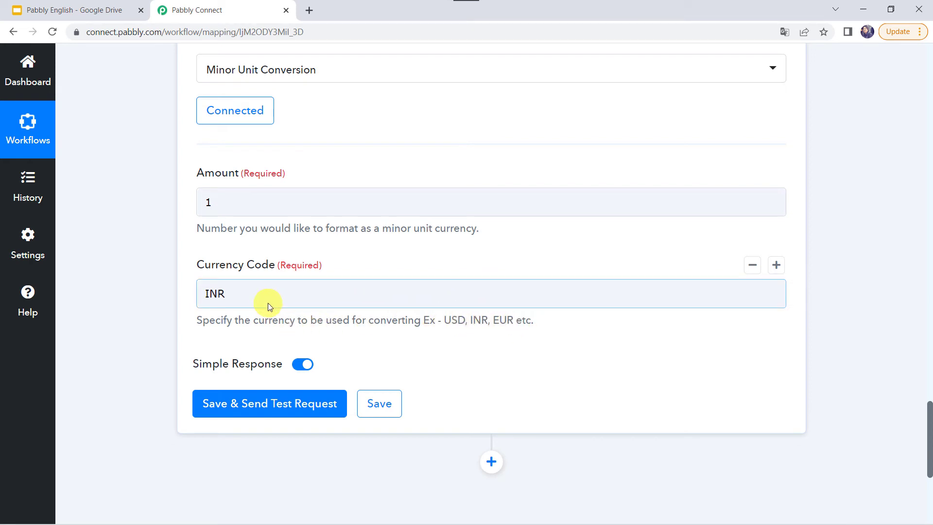
{"action": "left_click", "coordinate": [252, 408]}
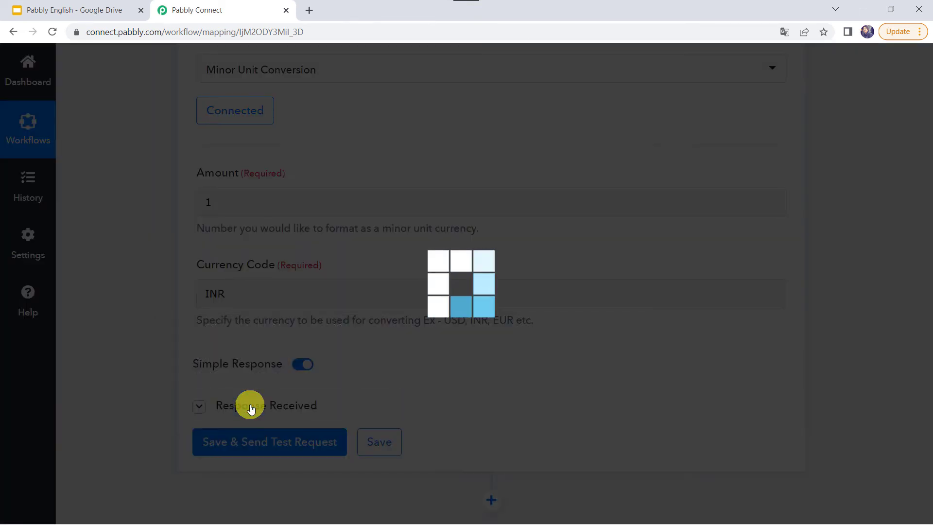
Change Amount to 50 and re-test, getting a minor unit amount of 5000
{"action": "scroll", "coordinate": [233, 418], "scroll_direction": "down", "scroll_amount": 2}
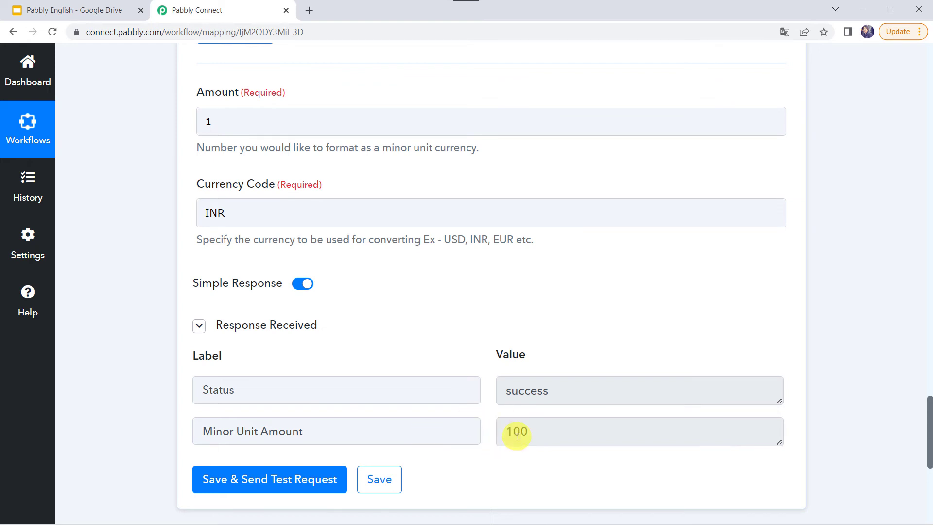
{"action": "left_click", "coordinate": [229, 117]}
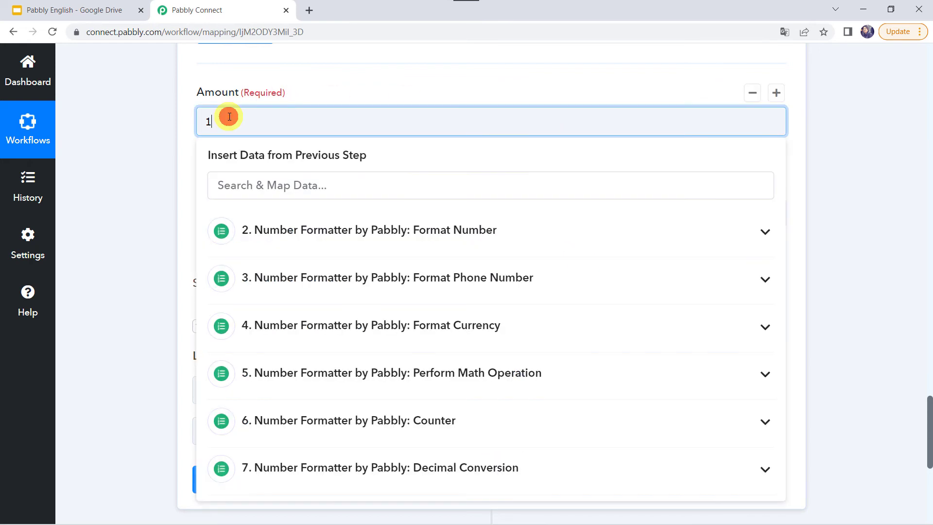
{"action": "key", "text": "BackSpace"}
{"action": "type", "text": "50"}
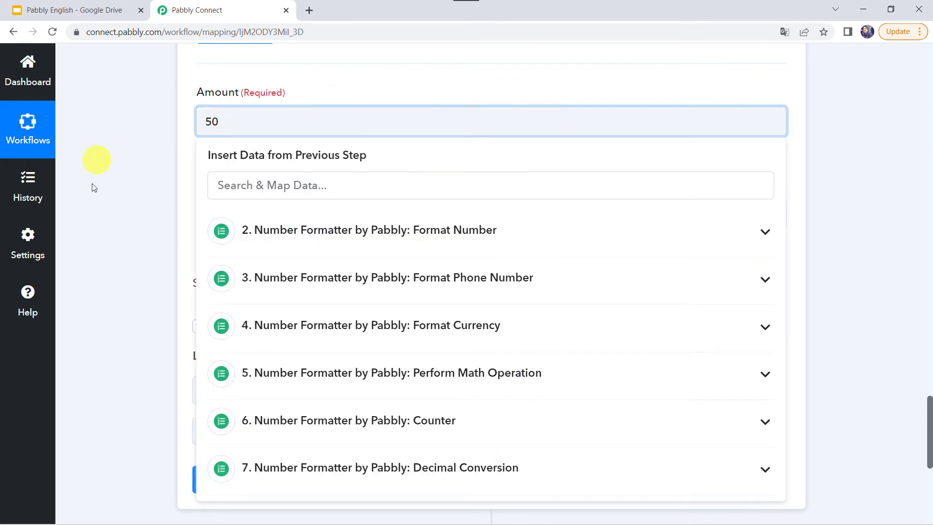
{"action": "left_click", "coordinate": [94, 194]}
{"action": "left_click", "coordinate": [285, 484]}
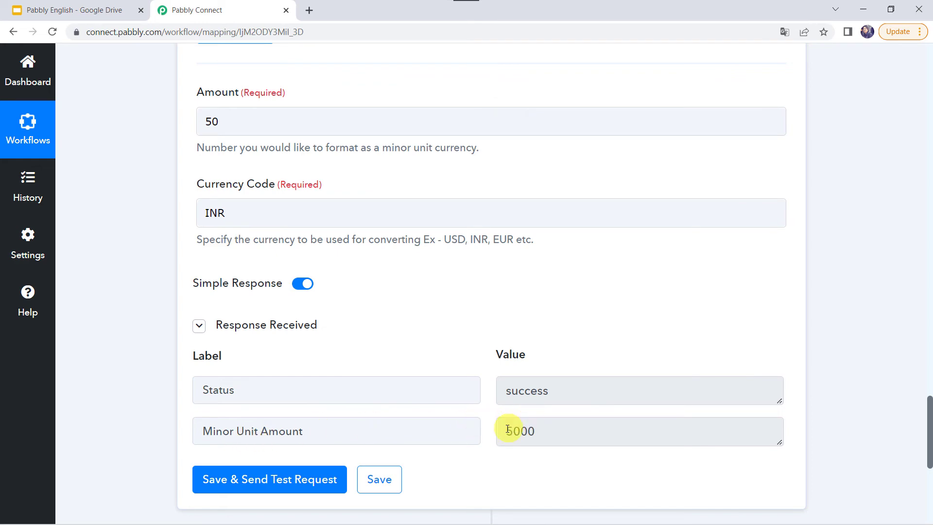
{"action": "scroll", "coordinate": [520, 428], "scroll_direction": "up", "scroll_amount": 10}
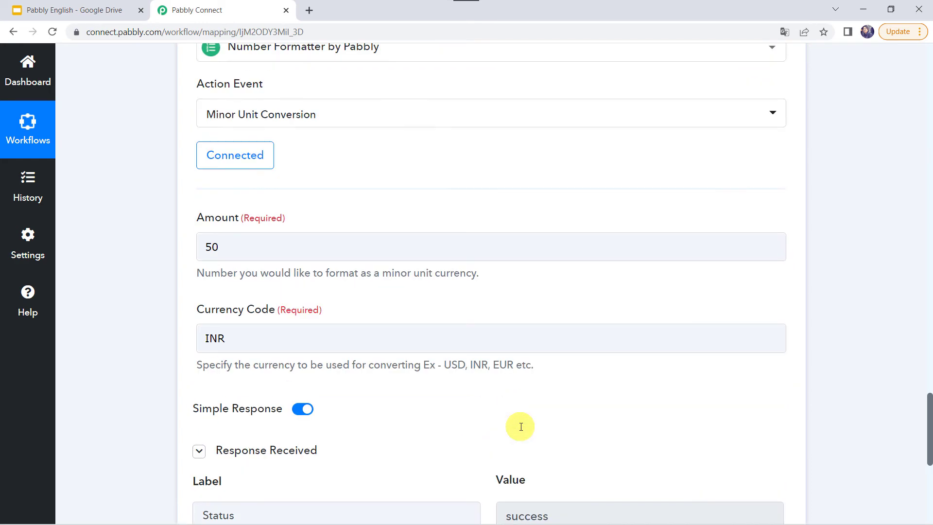
Clone the Minor Unit Conversion step as step 9 and expand its action event list
{"action": "left_click", "coordinate": [689, 391]}
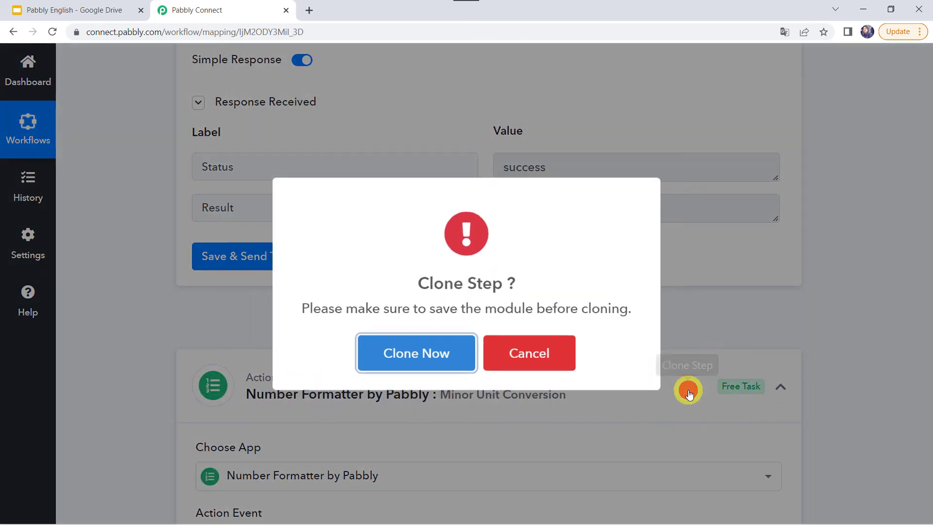
{"action": "left_click", "coordinate": [408, 351]}
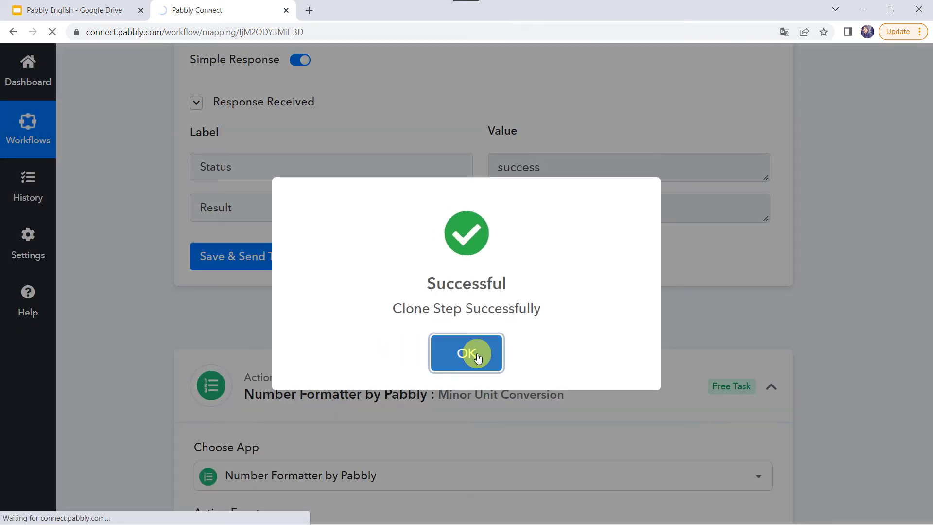
{"action": "left_click", "coordinate": [466, 353]}
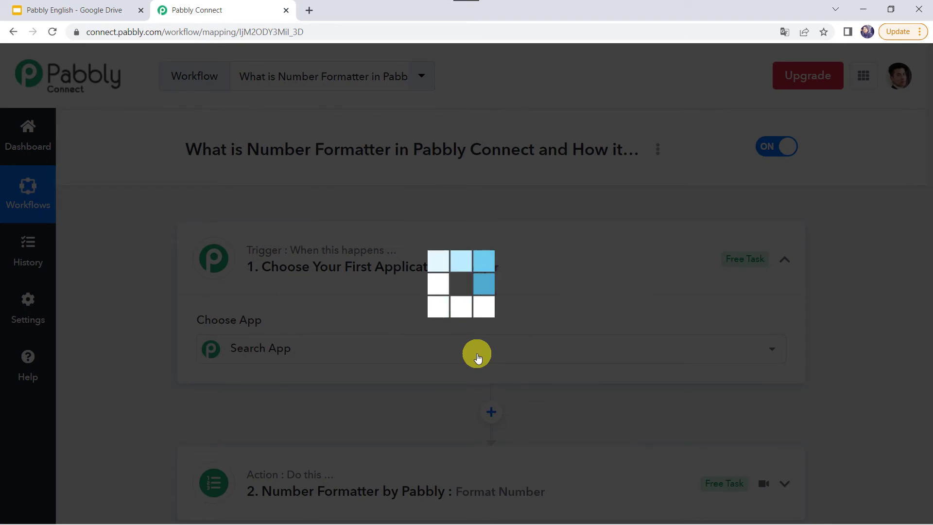
{"action": "scroll", "coordinate": [477, 359], "scroll_direction": "down", "scroll_amount": 15}
{"action": "scroll", "coordinate": [476, 357], "scroll_direction": "down", "scroll_amount": 12}
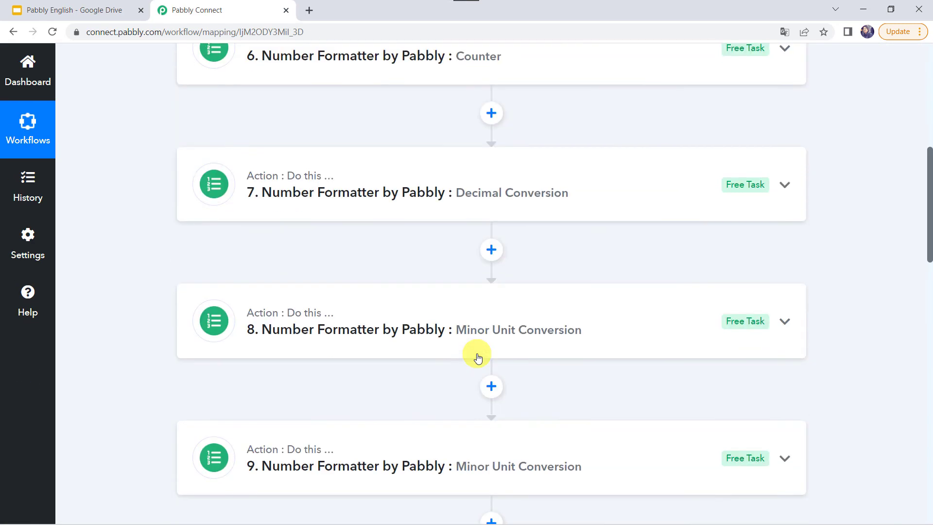
{"action": "left_click", "coordinate": [493, 161]}
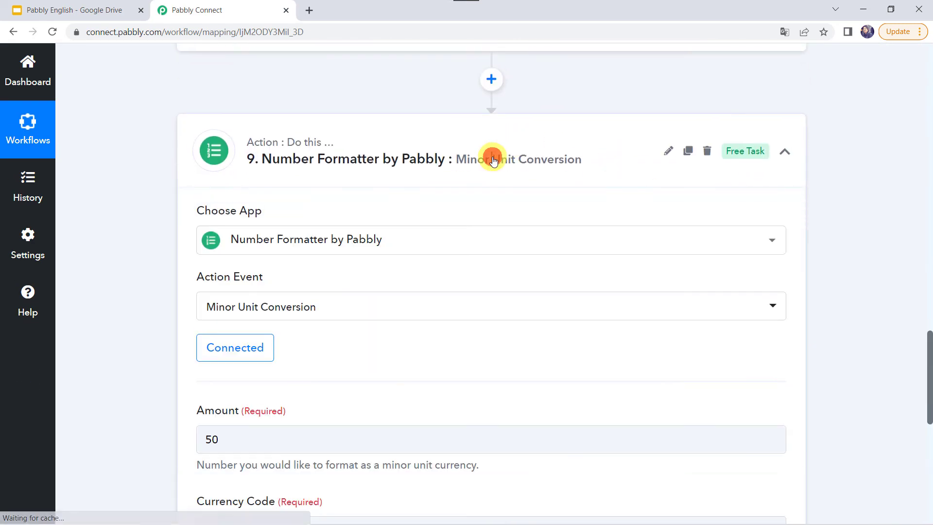
{"action": "left_click", "coordinate": [251, 308]}
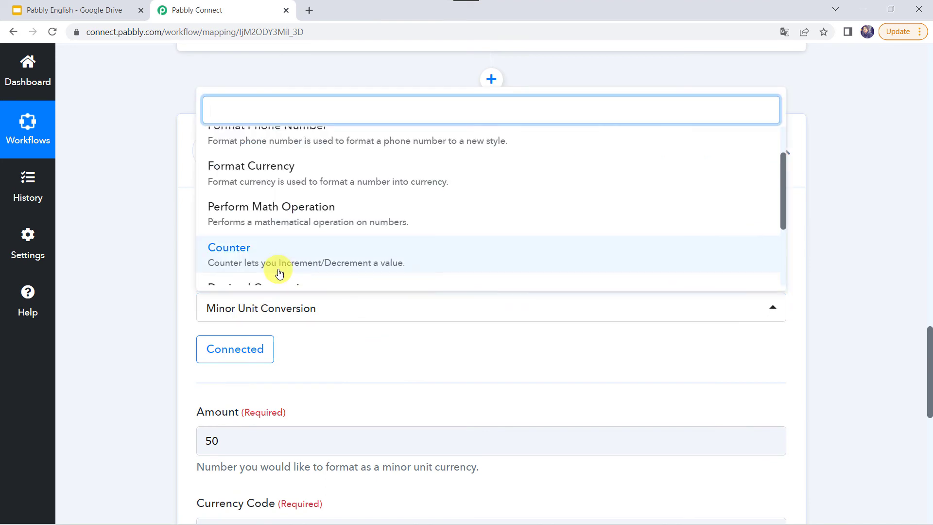
Switch step 9's action event to Spreadsheet Formulas and connect it
{"action": "scroll", "coordinate": [277, 271], "scroll_direction": "down", "scroll_amount": 3}
{"action": "left_click", "coordinate": [327, 266]}
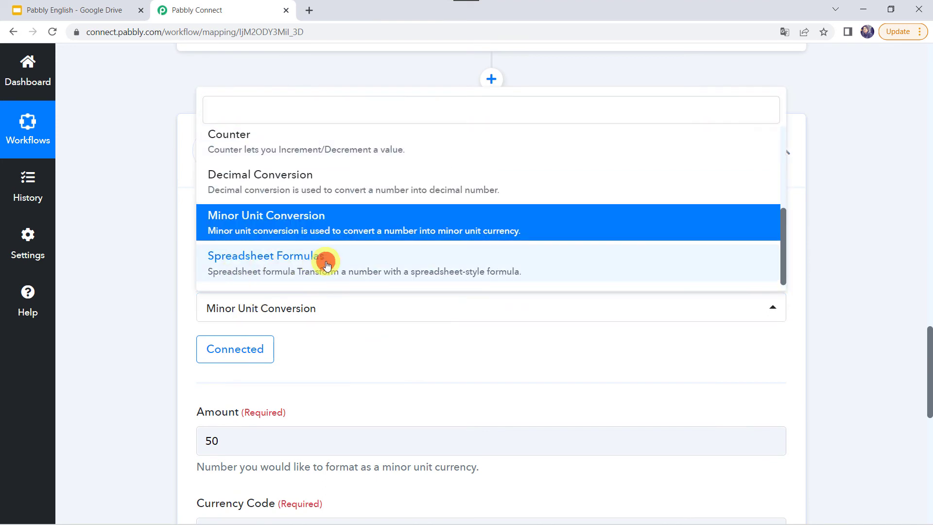
{"action": "left_click", "coordinate": [235, 359]}
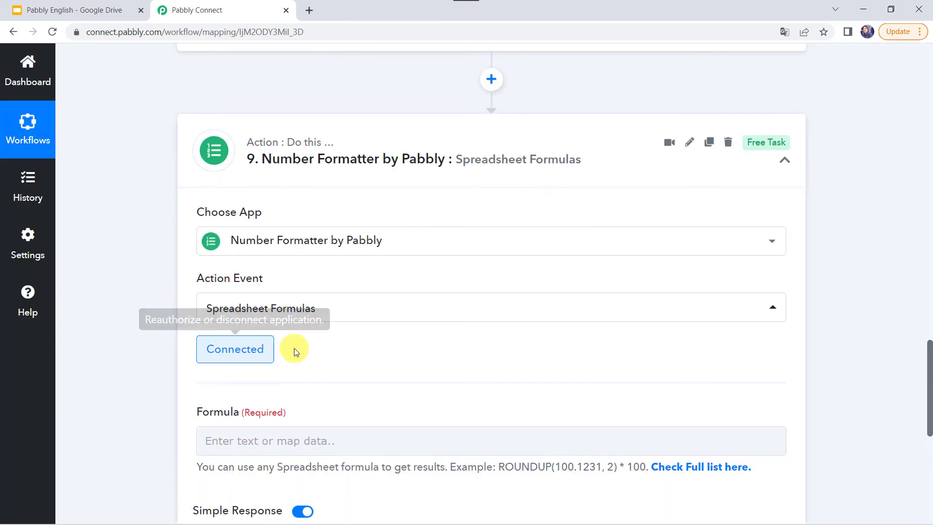
{"action": "scroll", "coordinate": [289, 353], "scroll_direction": "down", "scroll_amount": 4}
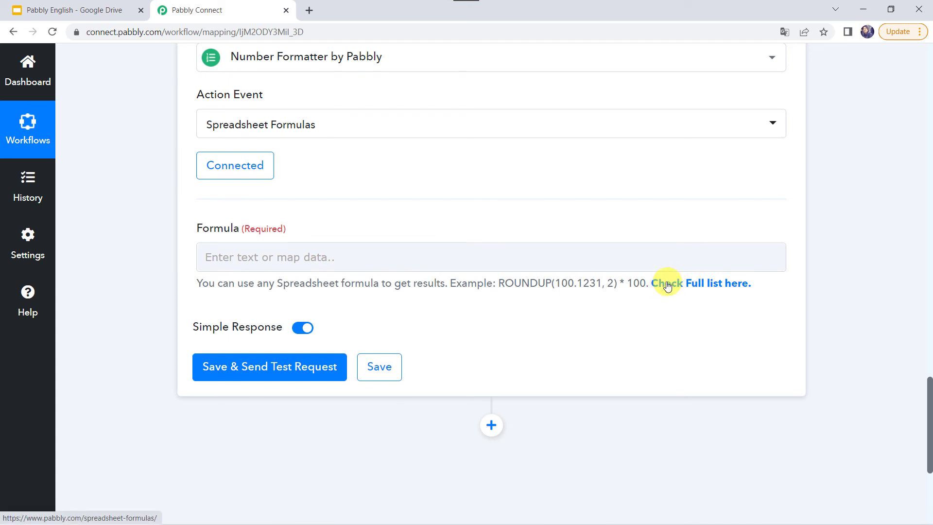
Open the full spreadsheet formulas list and copy the DAY('15-Apr-11') example call
{"action": "left_click", "coordinate": [693, 287]}
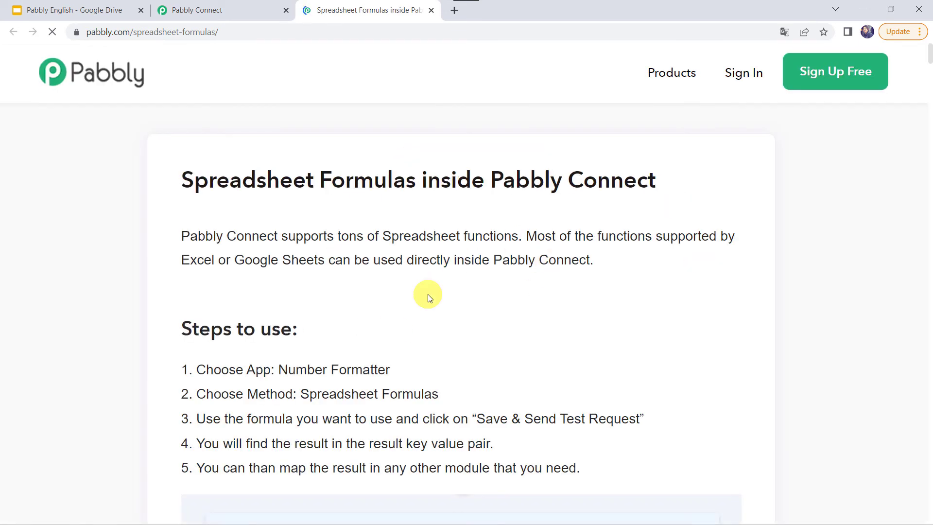
{"action": "scroll", "coordinate": [428, 294], "scroll_direction": "down", "scroll_amount": 20}
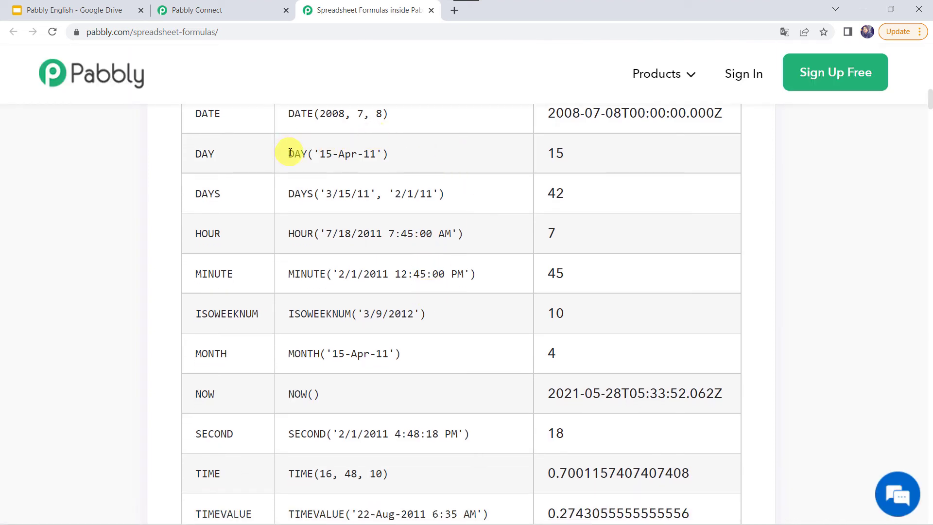
{"action": "left_click_drag", "start_coordinate": [290, 152], "coordinate": [339, 148]}
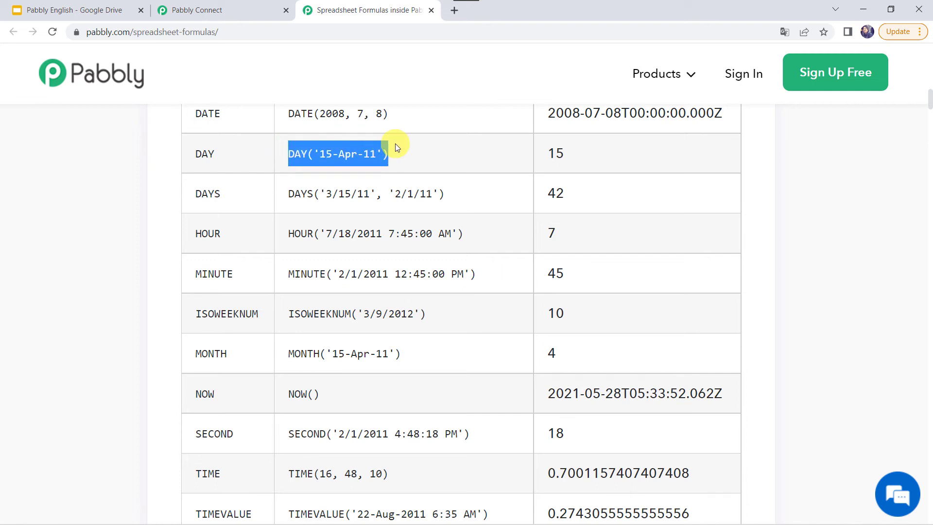
{"action": "left_click", "coordinate": [232, 6]}
{"action": "left_click", "coordinate": [208, 257]}
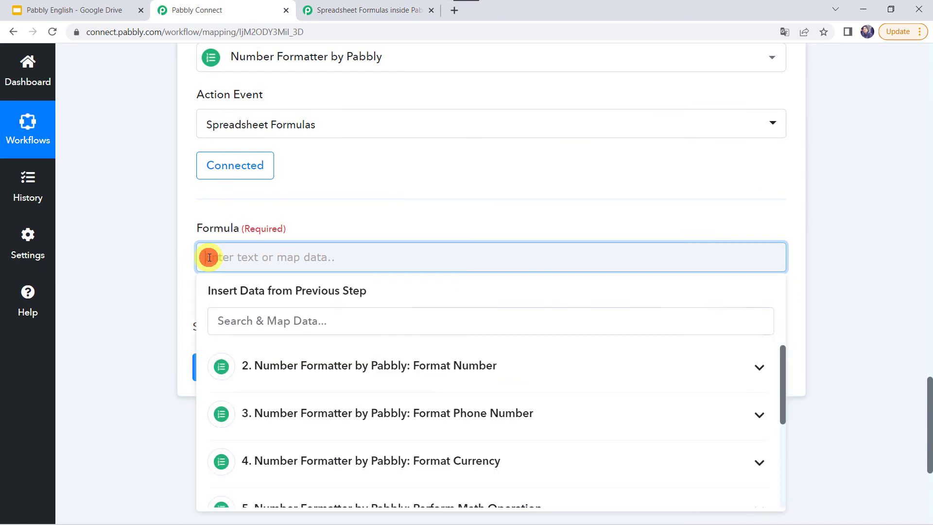
Paste the DAY formula, edit it to DAY('10-May-22'), and test it for result 10
{"action": "type", "text": "DAY('15-Apr-11')"}
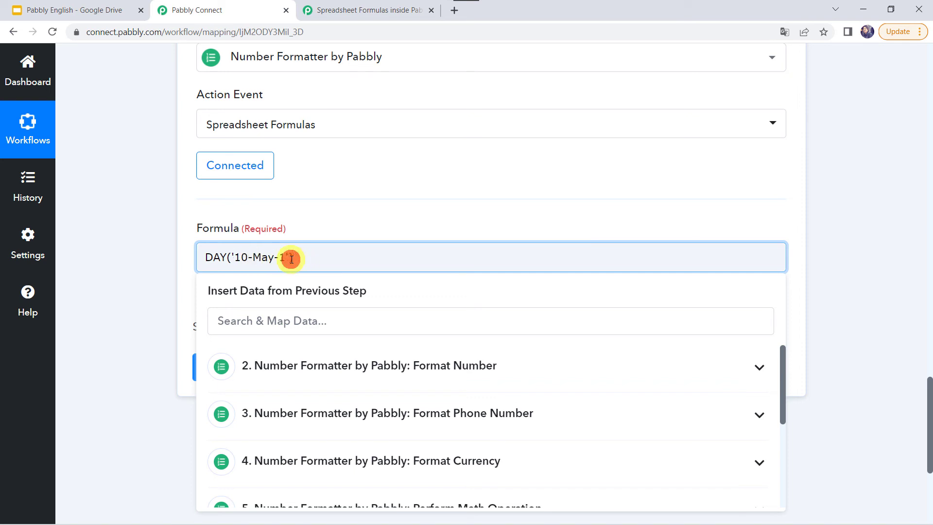
{"action": "key", "text": "BackSpace"}
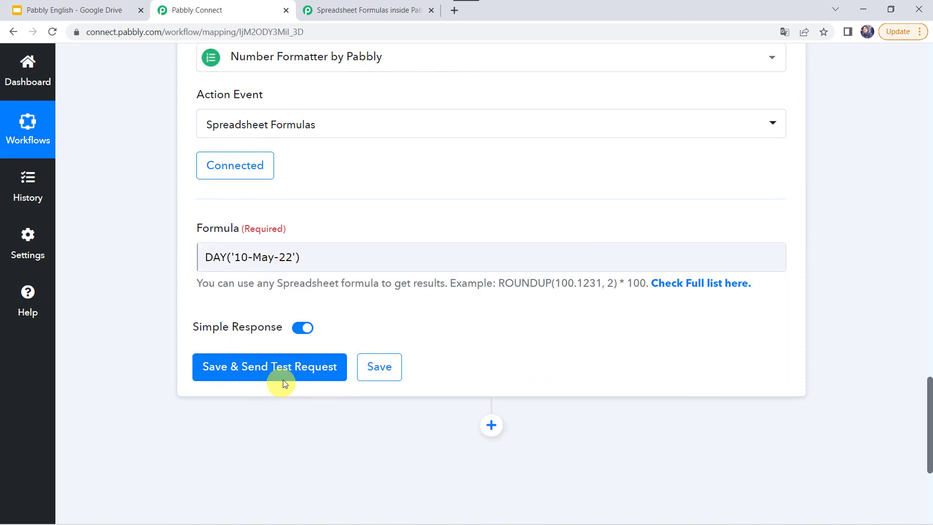
{"action": "left_click", "coordinate": [285, 377]}
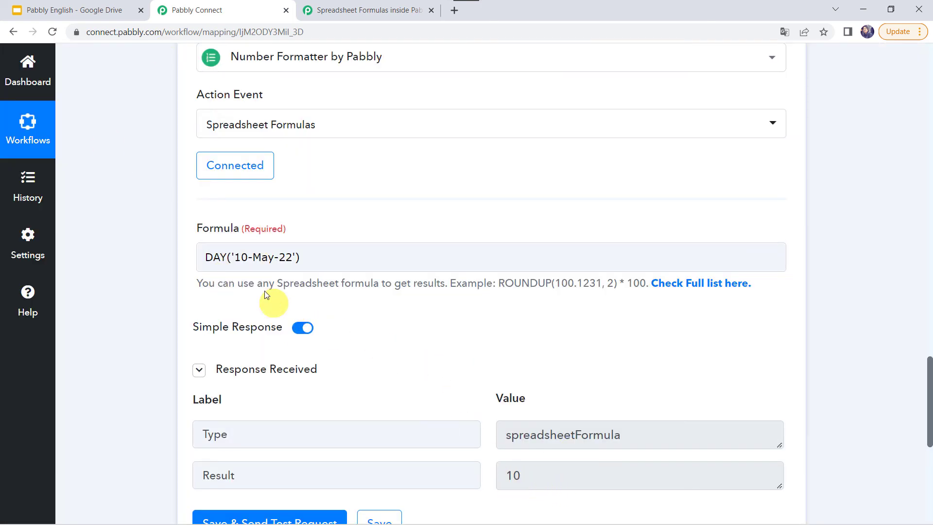
{"action": "left_click", "coordinate": [370, 12]}
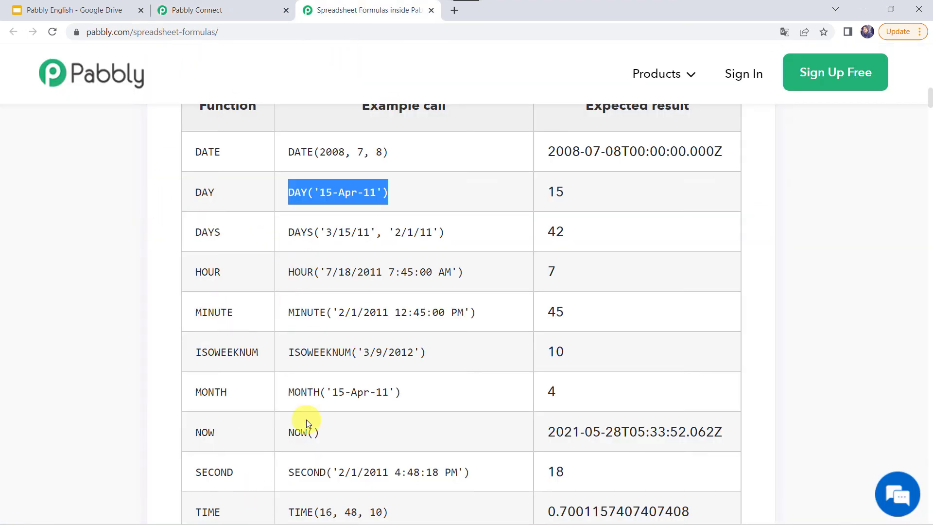
Copy the TODAY() example call from the date functions table
{"action": "scroll", "coordinate": [306, 419], "scroll_direction": "down", "scroll_amount": 8}
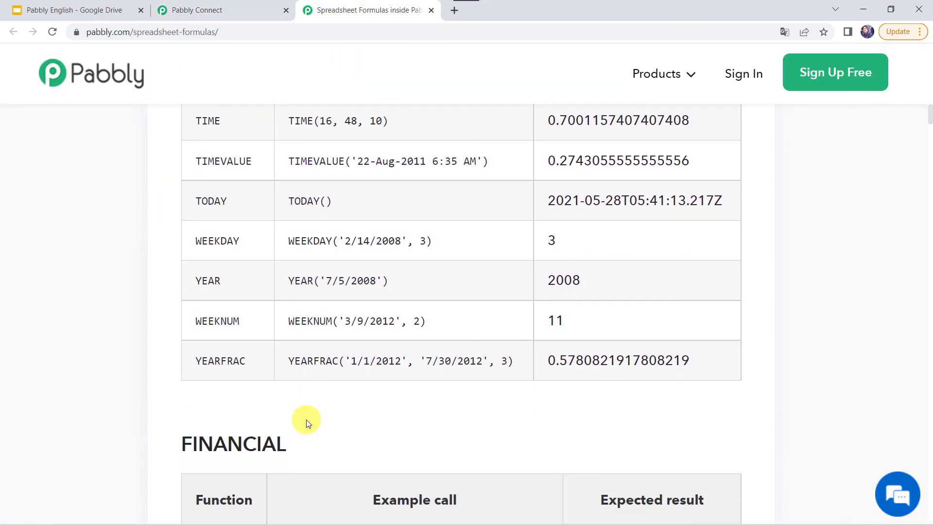
{"action": "scroll", "coordinate": [306, 420], "scroll_direction": "up", "scroll_amount": 2}
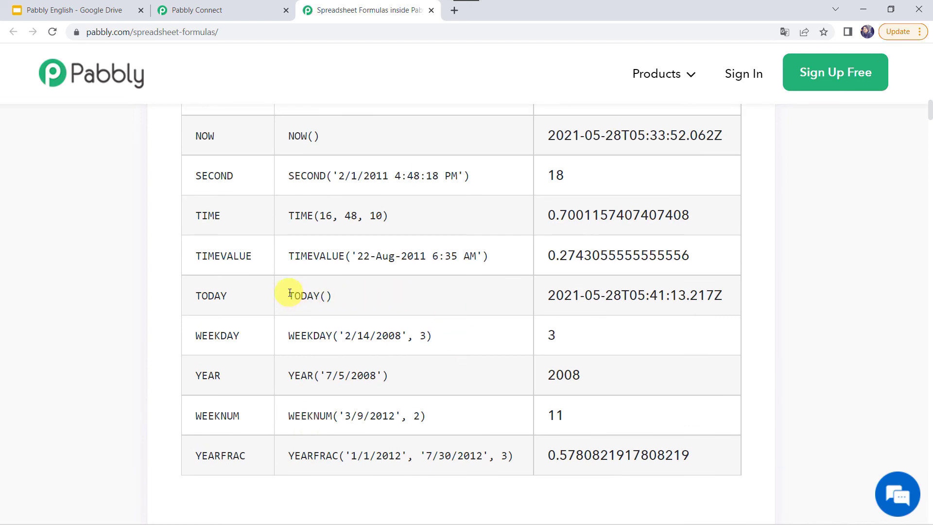
{"action": "left_click_drag", "start_coordinate": [290, 294], "coordinate": [355, 296]}
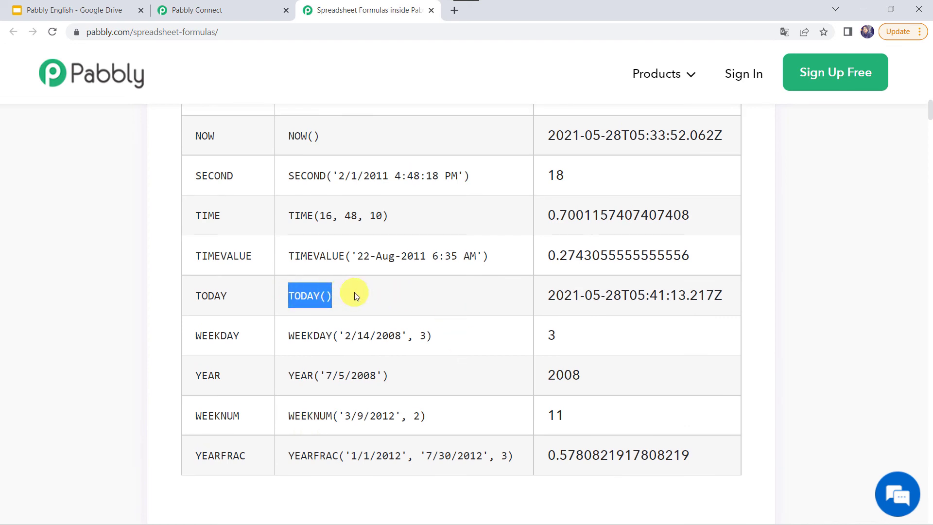
{"action": "left_click", "coordinate": [221, 10]}
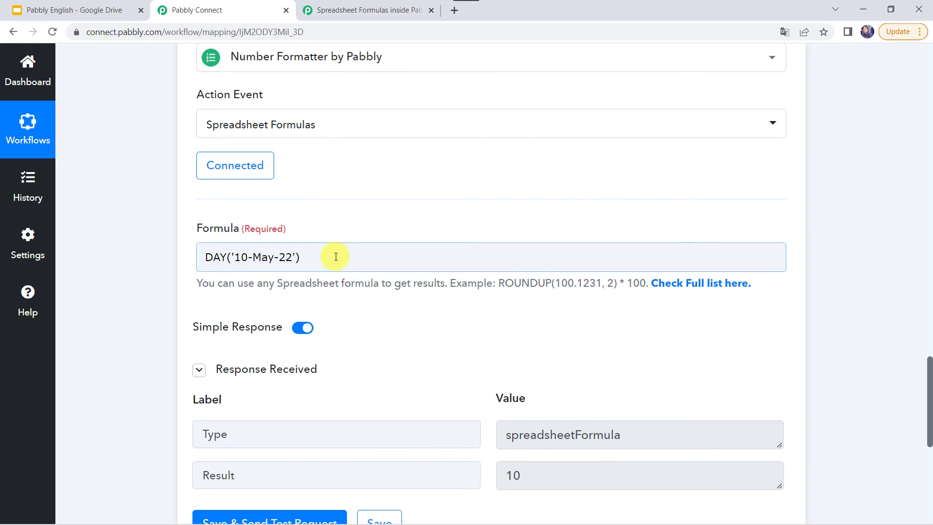
Replace the formula with TODAY() and test it, returning 2022-05-10T04:41:08.972Z
{"action": "left_click", "coordinate": [335, 256]}
{"action": "key", "text": "BackSpace"}
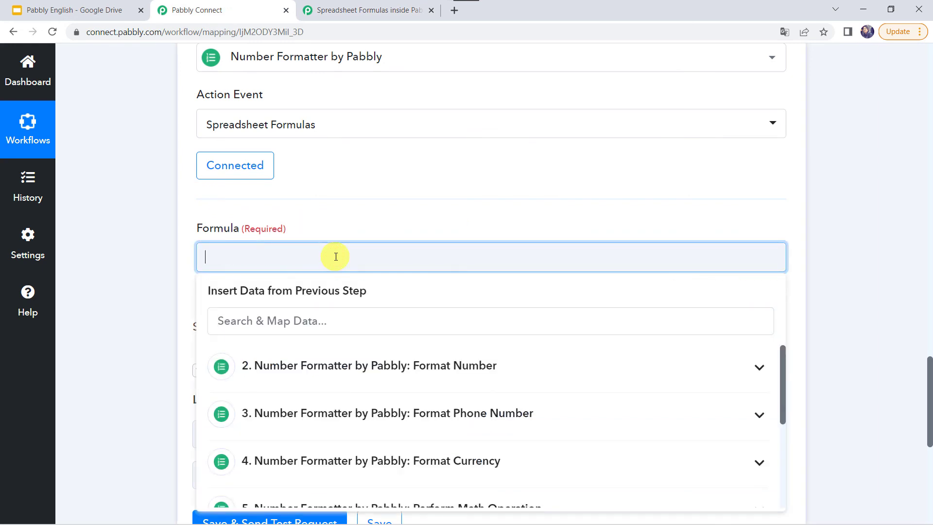
{"action": "left_click", "coordinate": [100, 281]}
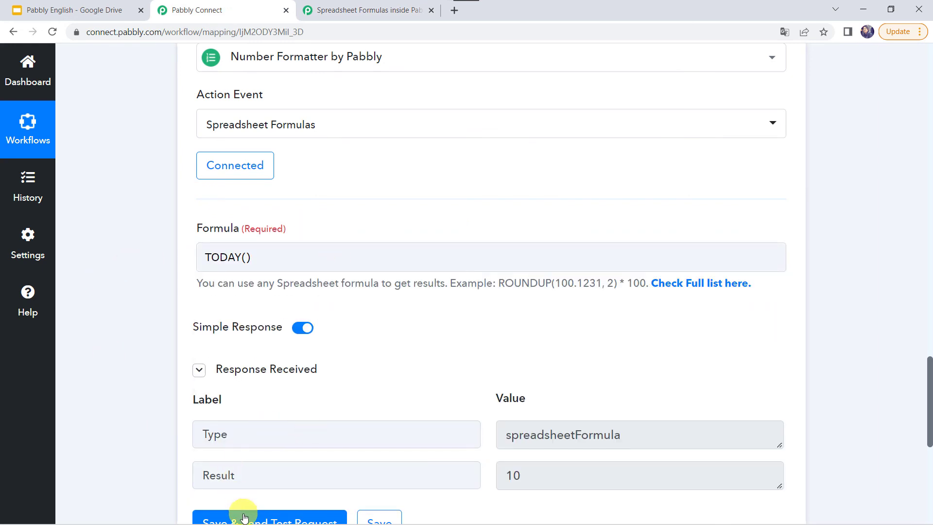
{"action": "scroll", "coordinate": [139, 404], "scroll_direction": "down", "scroll_amount": 2}
{"action": "left_click", "coordinate": [225, 413]}
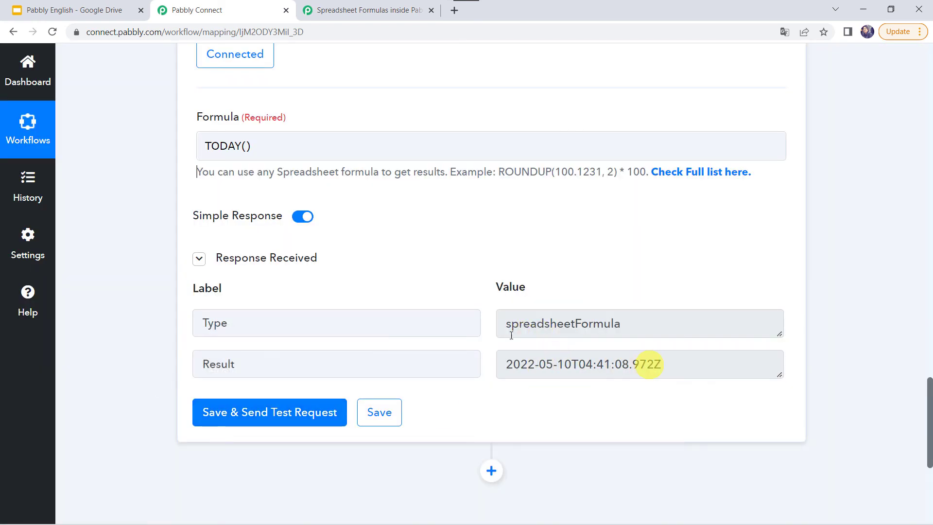
{"action": "left_click", "coordinate": [396, 7]}
{"action": "scroll", "coordinate": [241, 323], "scroll_direction": "down", "scroll_amount": 5}
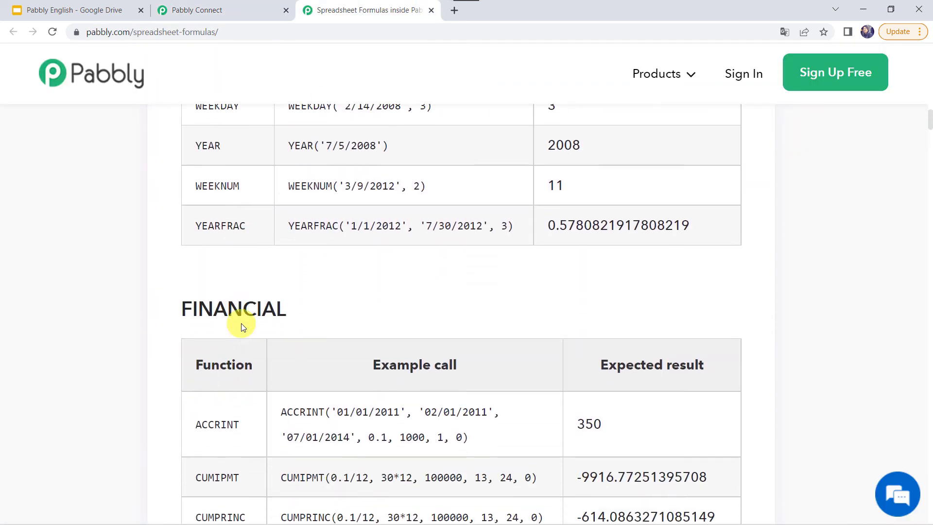
Find 'right' in the function reference, copy RIGHT('Sale Price', 5), and return to the Formula field
{"action": "scroll", "coordinate": [241, 323], "scroll_direction": "down", "scroll_amount": 15}
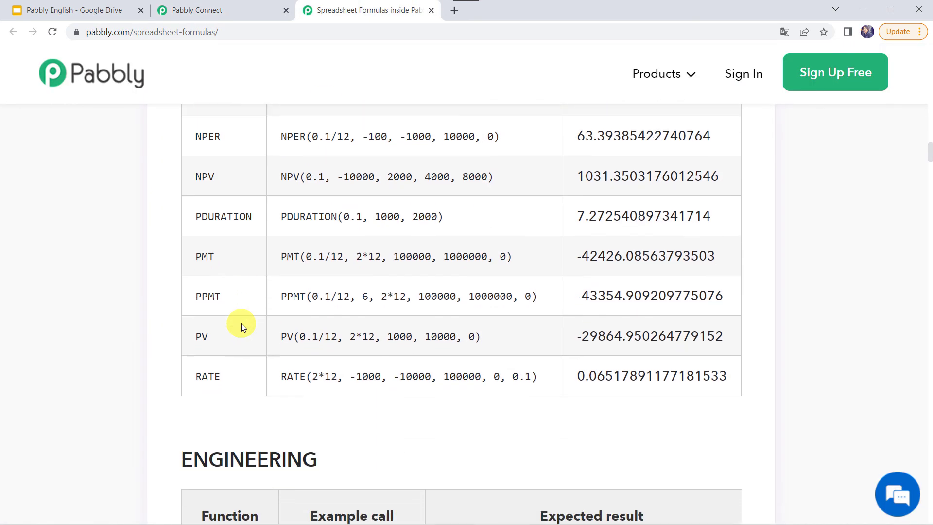
{"action": "scroll", "coordinate": [241, 323], "scroll_direction": "down", "scroll_amount": 15}
{"action": "key", "text": "ctrl+f"}
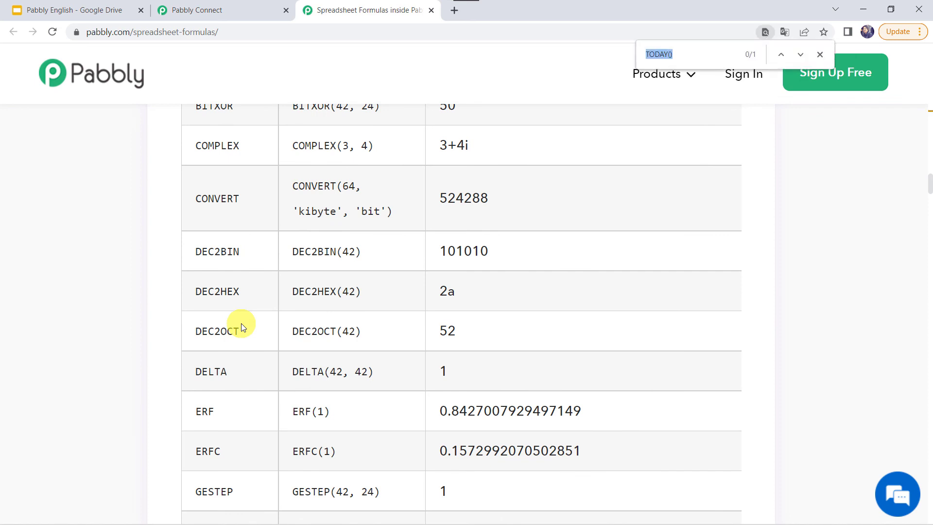
{"action": "type", "text": "right"}
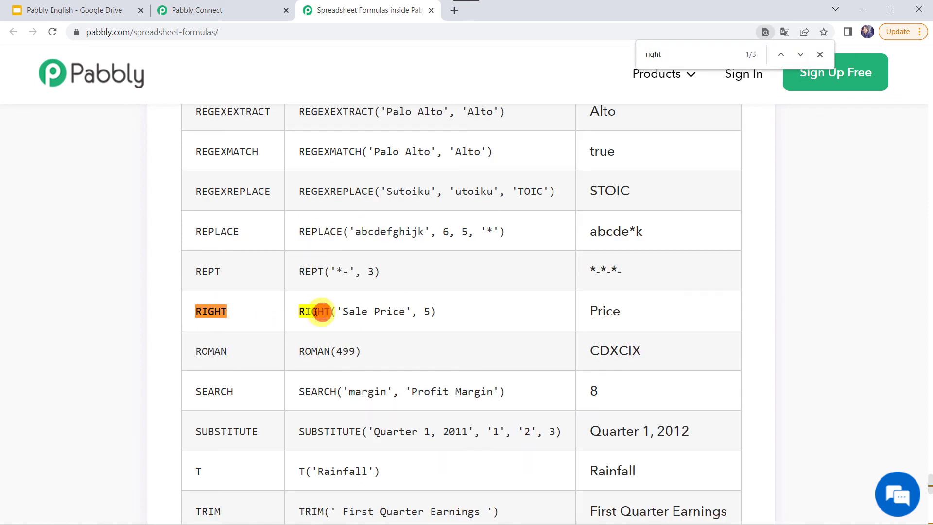
{"action": "left_click_drag", "start_coordinate": [301, 311], "coordinate": [447, 319]}
{"action": "key", "text": "ctrl+c"}
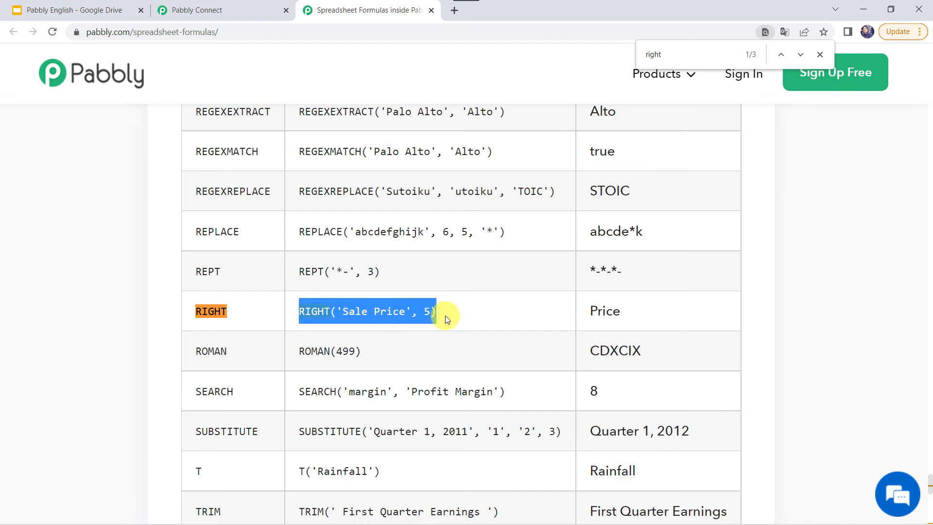
{"action": "left_click", "coordinate": [181, 10]}
{"action": "left_click", "coordinate": [296, 142]}
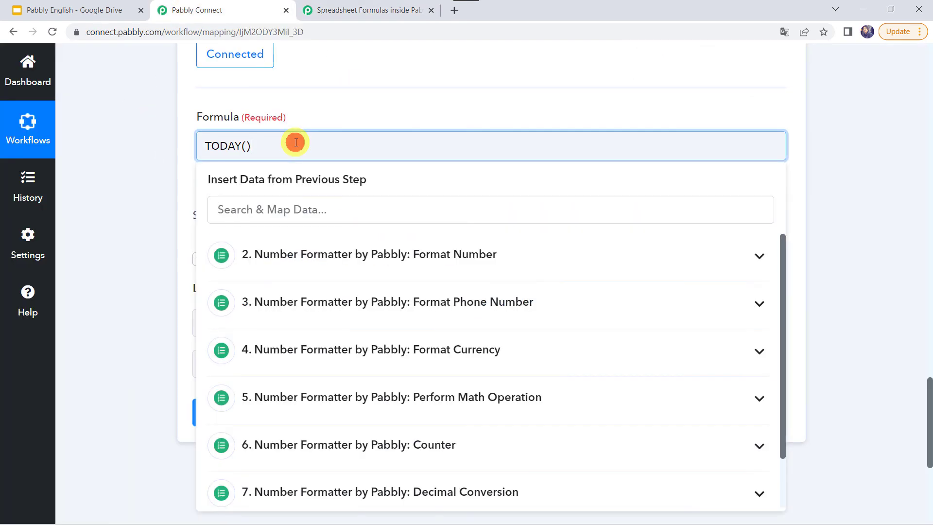
{"action": "key", "text": "ctrl+a"}
{"action": "key", "text": "BackSpace"}
{"action": "key", "text": "ctrl+v"}
{"action": "double_click", "coordinate": [296, 154]}
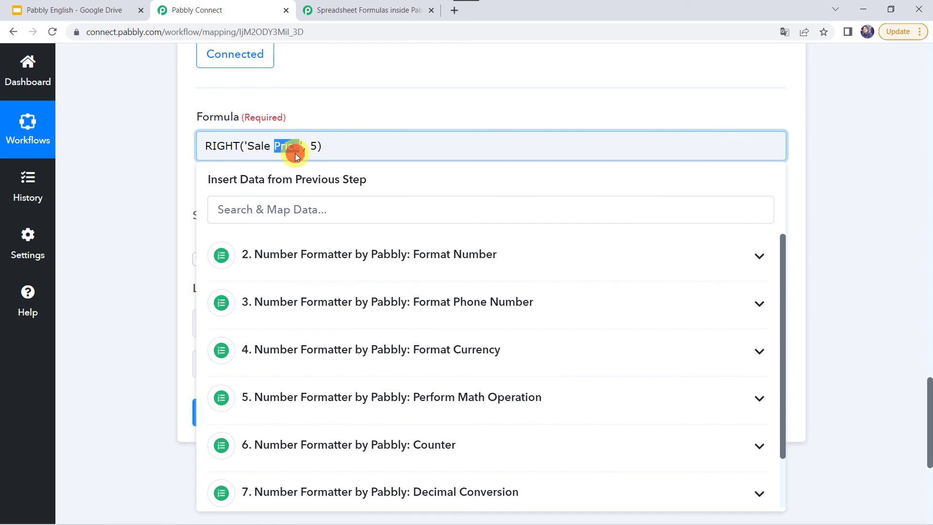
{"action": "key", "text": "BackSpace"}
{"action": "key", "text": "BackSpace"}
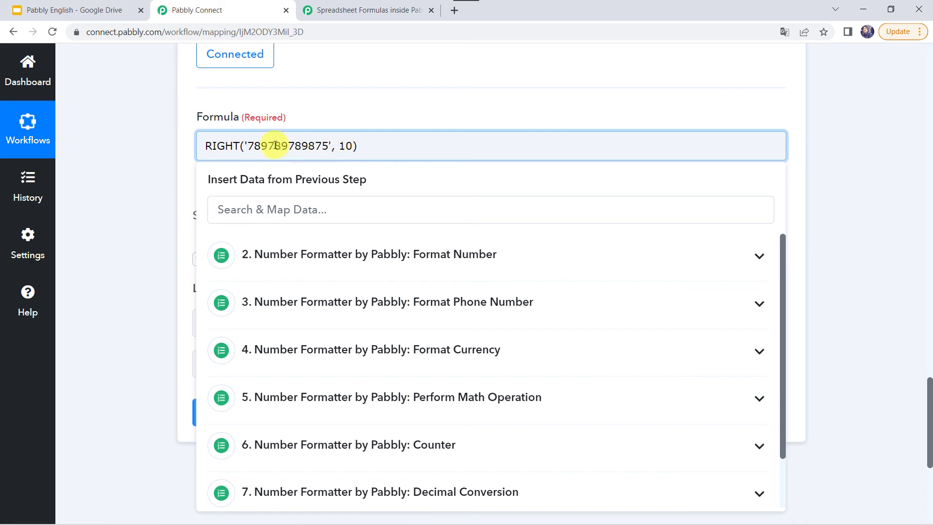
{"action": "left_click", "coordinate": [135, 236]}
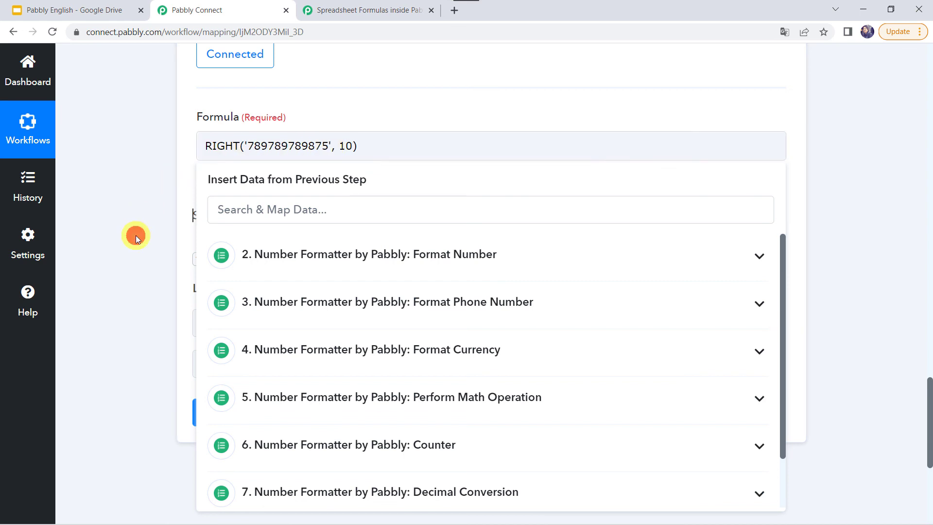
{"action": "left_click", "coordinate": [272, 421]}
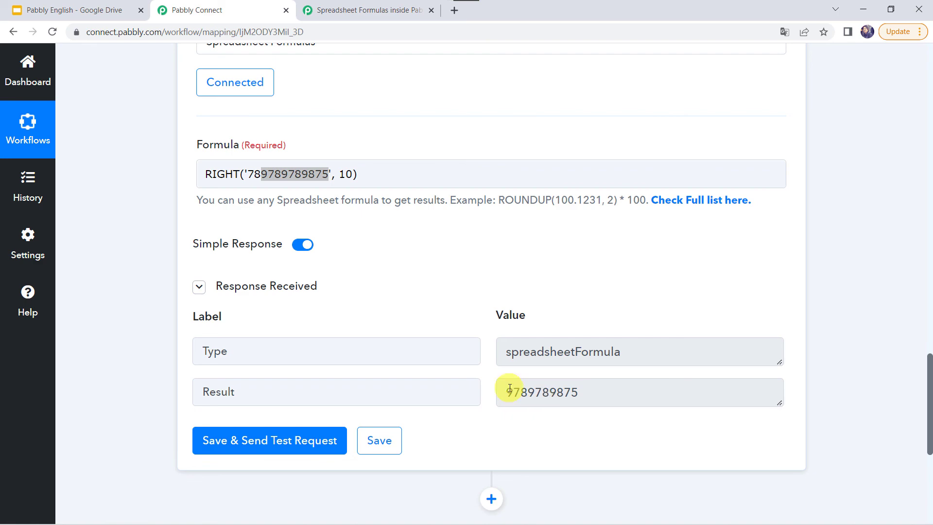
{"action": "left_click", "coordinate": [343, 3]}
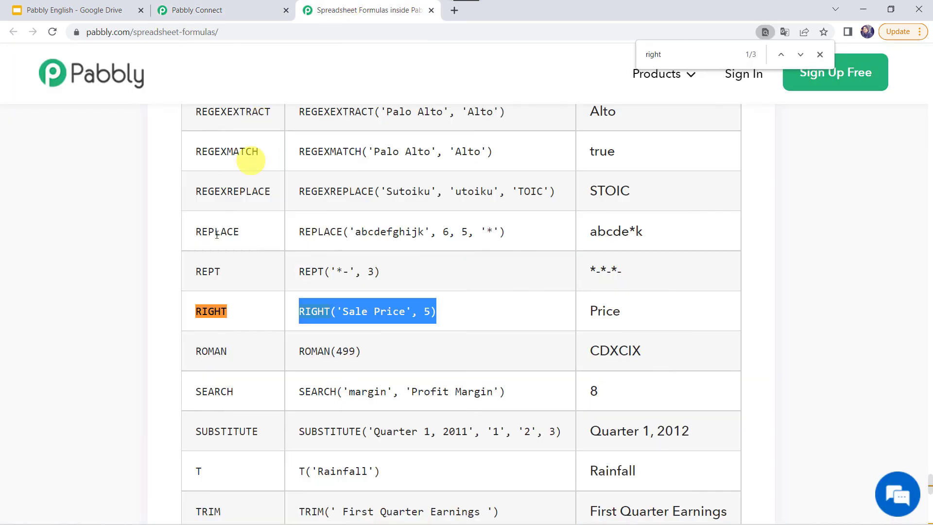
{"action": "scroll", "coordinate": [149, 359], "scroll_direction": "down", "scroll_amount": 8}
{"action": "scroll", "coordinate": [149, 358], "scroll_direction": "up", "scroll_amount": 14}
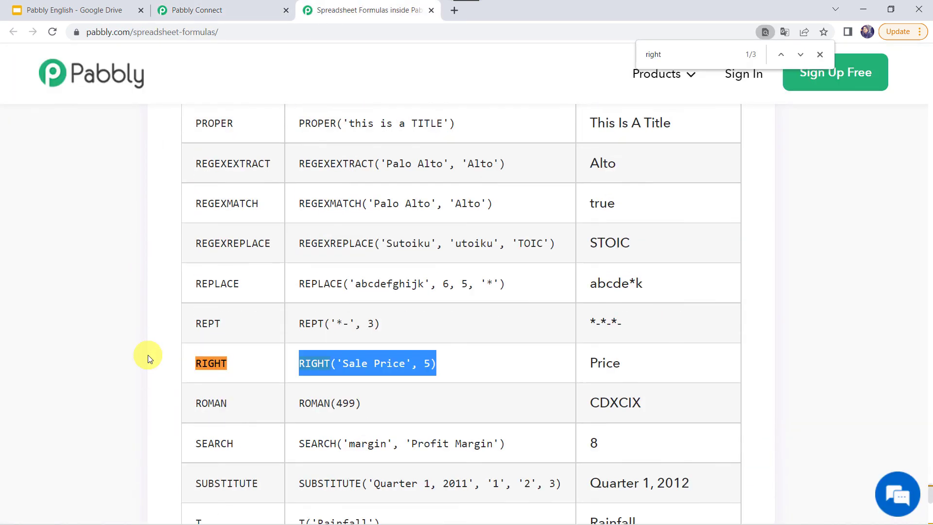
{"action": "scroll", "coordinate": [148, 355], "scroll_direction": "up", "scroll_amount": 7}
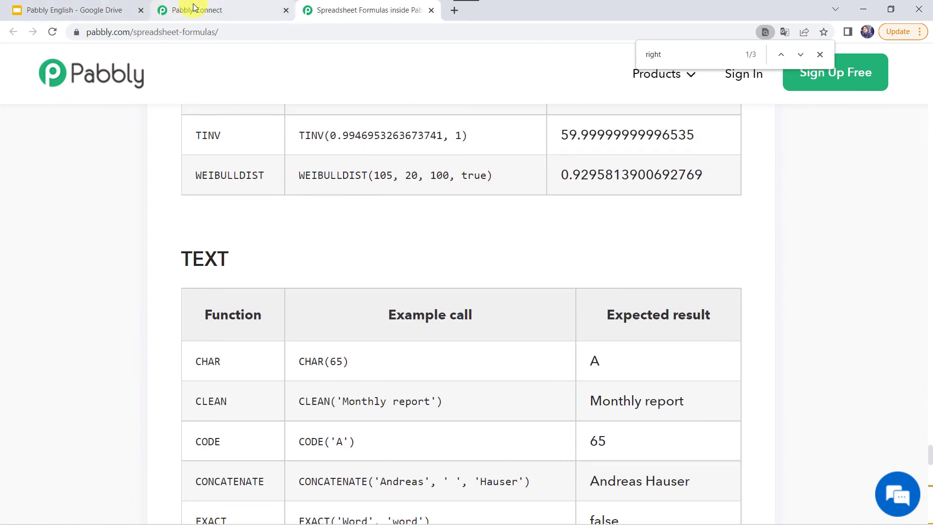
{"action": "left_click", "coordinate": [194, 6]}
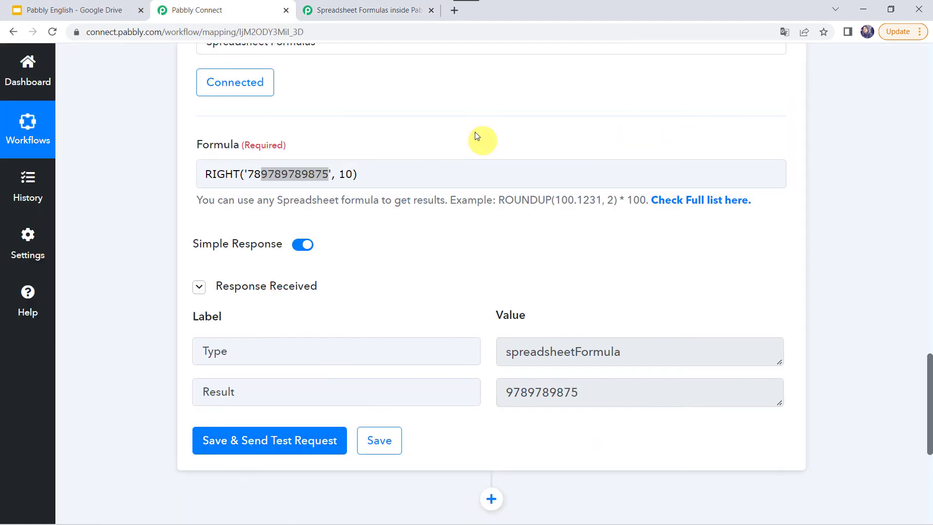
Collapse step 9 and scroll through steps 1–9, including Counter, Decimal and Minor Unit Conversion
{"action": "scroll", "coordinate": [410, 158], "scroll_direction": "up", "scroll_amount": 3}
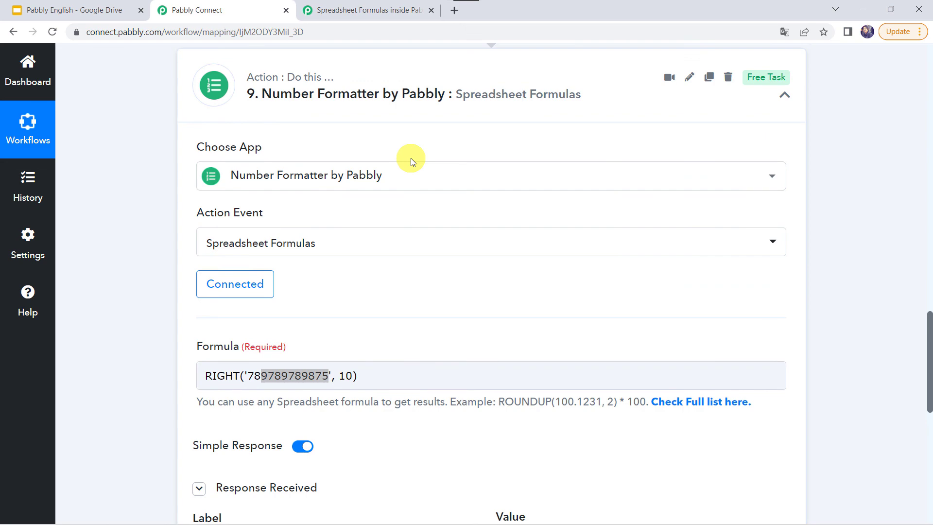
{"action": "left_click", "coordinate": [519, 81]}
{"action": "scroll", "coordinate": [518, 81], "scroll_direction": "up", "scroll_amount": 15}
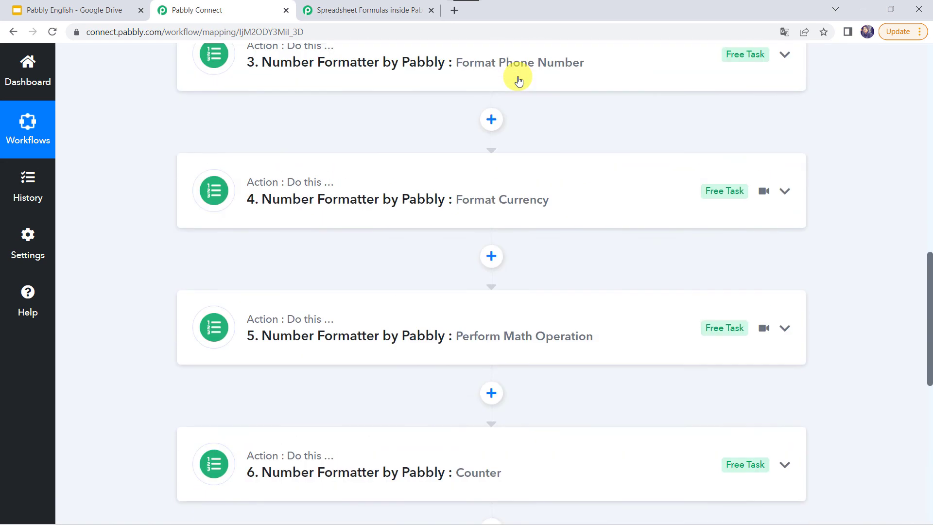
{"action": "scroll", "coordinate": [392, 243], "scroll_direction": "down", "scroll_amount": 5}
{"action": "scroll", "coordinate": [392, 243], "scroll_direction": "up", "scroll_amount": 20}
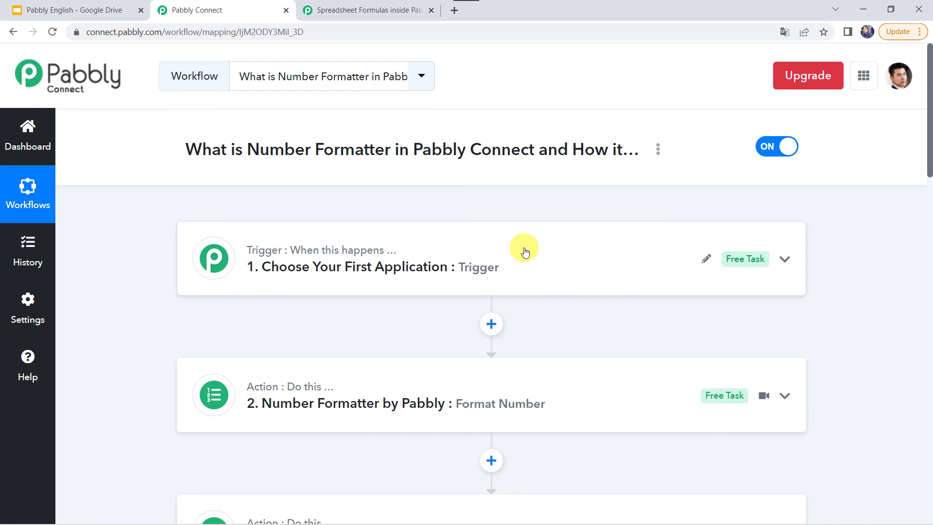
{"action": "scroll", "coordinate": [524, 251], "scroll_direction": "down", "scroll_amount": 3}
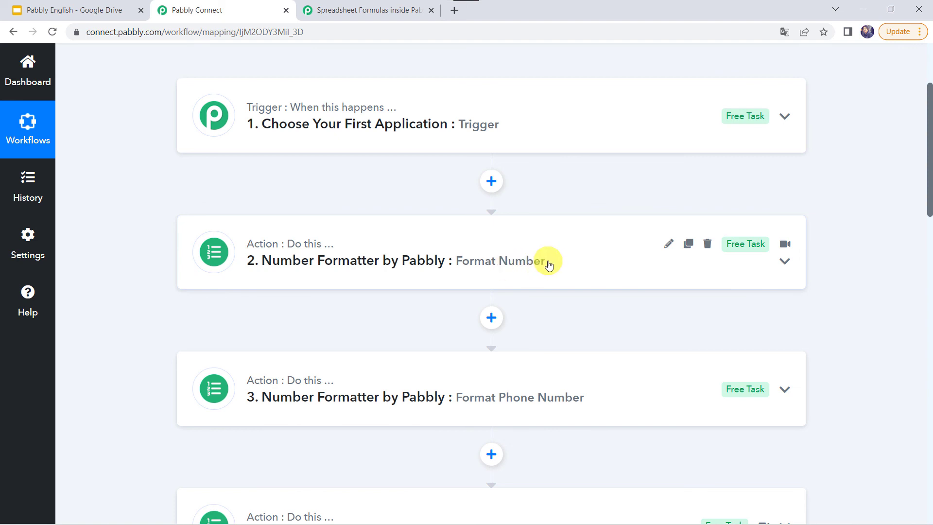
{"action": "scroll", "coordinate": [548, 263], "scroll_direction": "down", "scroll_amount": 2}
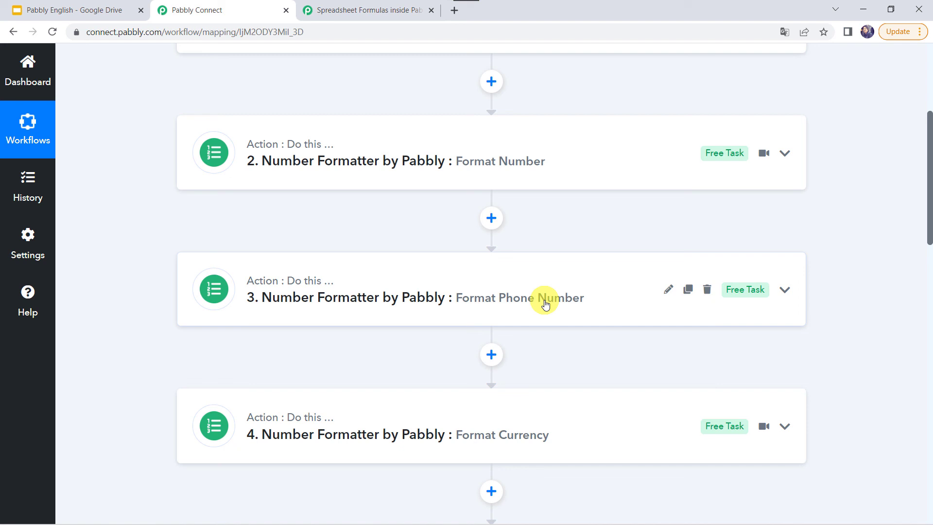
{"action": "scroll", "coordinate": [544, 303], "scroll_direction": "down", "scroll_amount": 3}
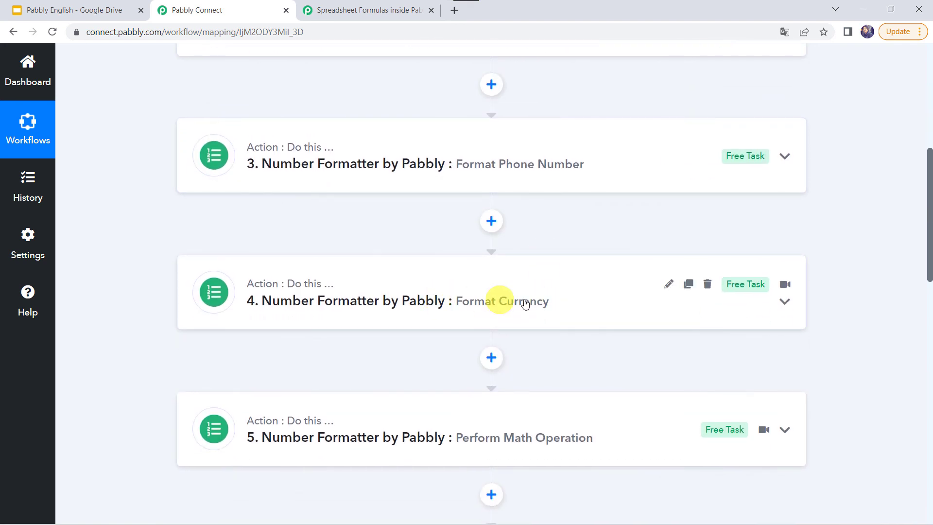
{"action": "scroll", "coordinate": [544, 304], "scroll_direction": "down", "scroll_amount": 3}
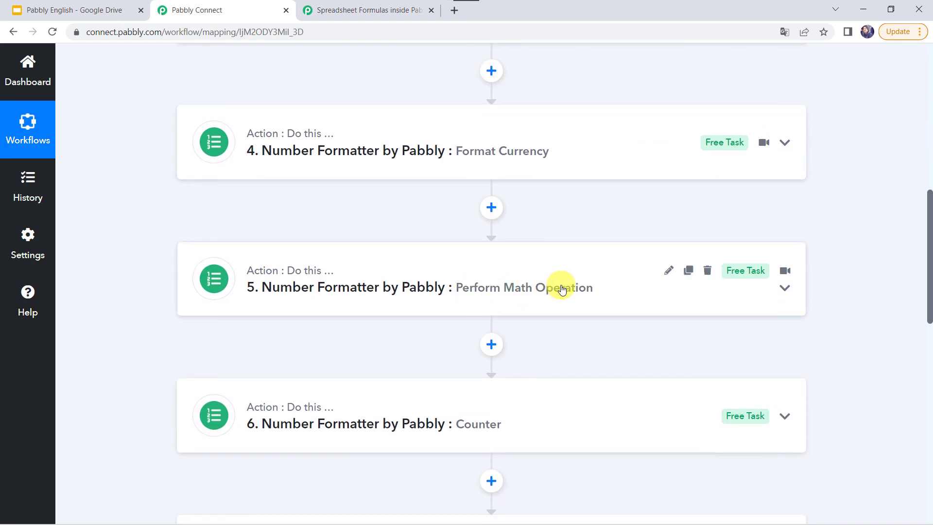
{"action": "scroll", "coordinate": [562, 289], "scroll_direction": "down", "scroll_amount": 3}
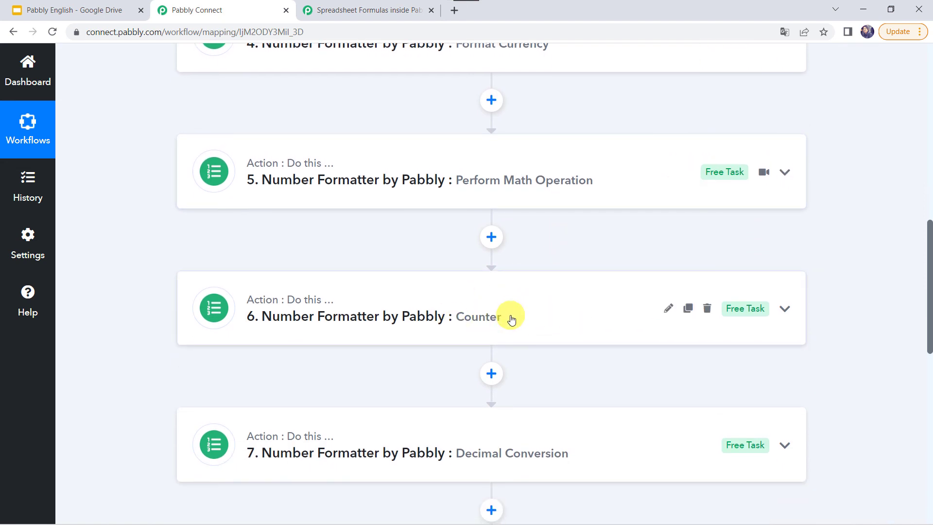
{"action": "scroll", "coordinate": [512, 319], "scroll_direction": "down", "scroll_amount": 3}
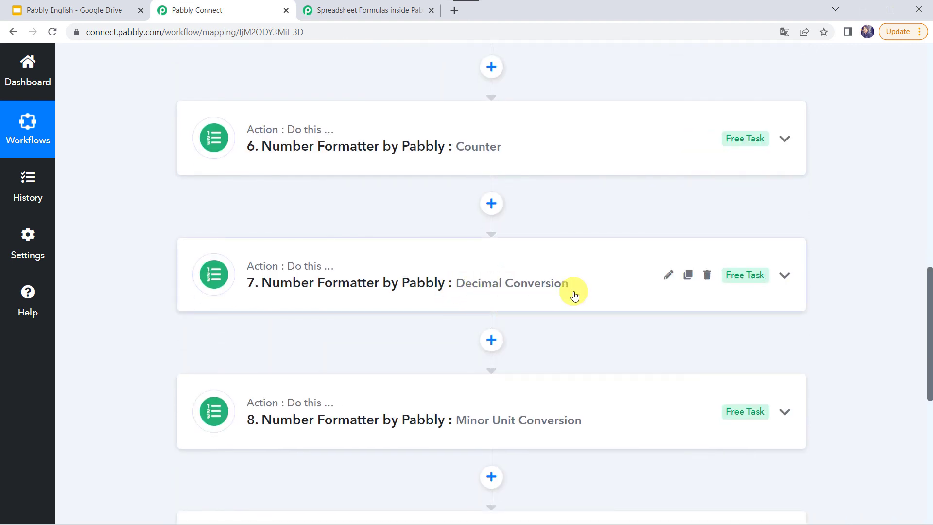
{"action": "scroll", "coordinate": [575, 295], "scroll_direction": "down", "scroll_amount": 1}
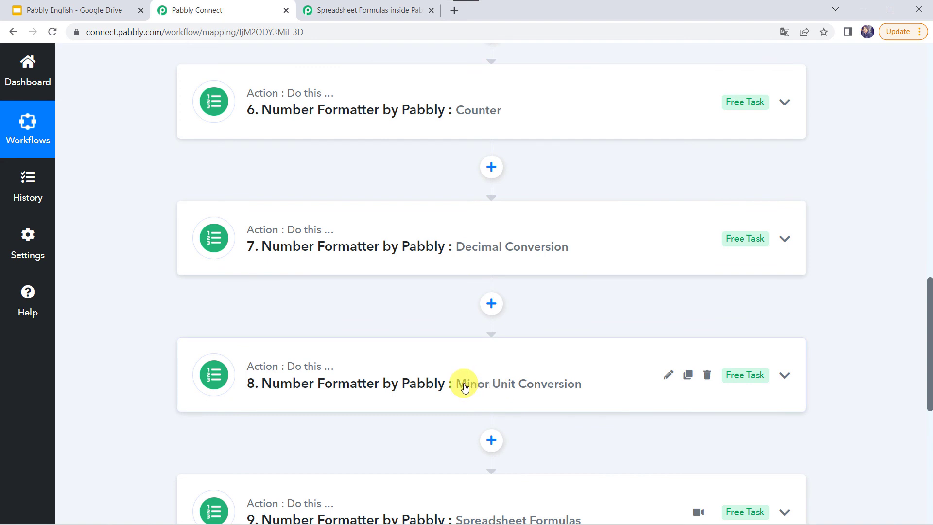
{"action": "scroll", "coordinate": [558, 385], "scroll_direction": "down", "scroll_amount": 3}
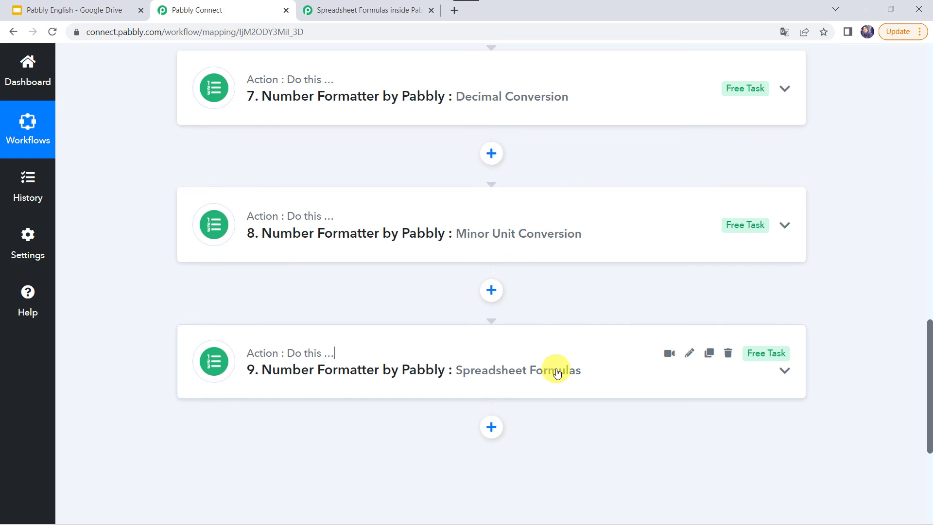
{"action": "scroll", "coordinate": [556, 373], "scroll_direction": "up", "scroll_amount": 20}
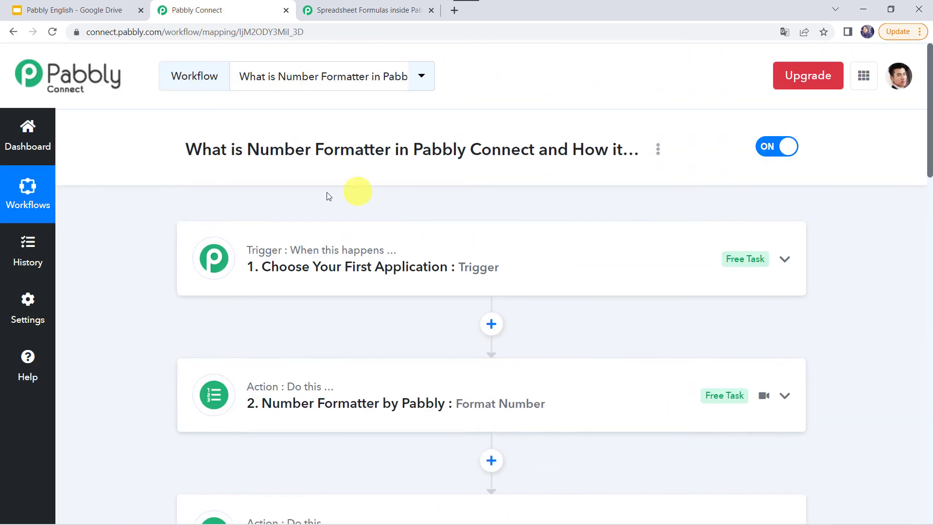